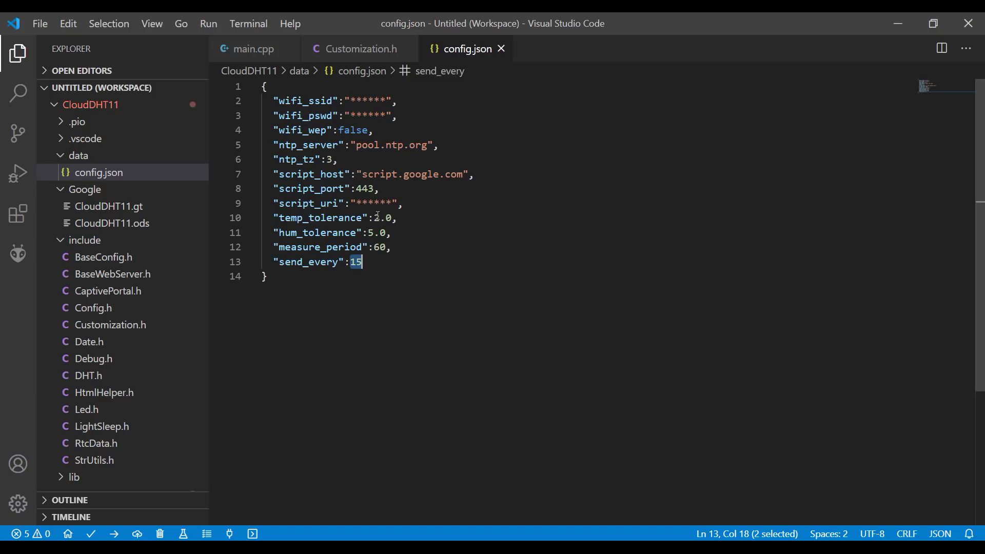
# Examine the temp_tolerance, hum_tolerance and script_uri settings in config.json.
pyautogui.moveTo(376, 218); pyautogui.dragTo(393, 218)
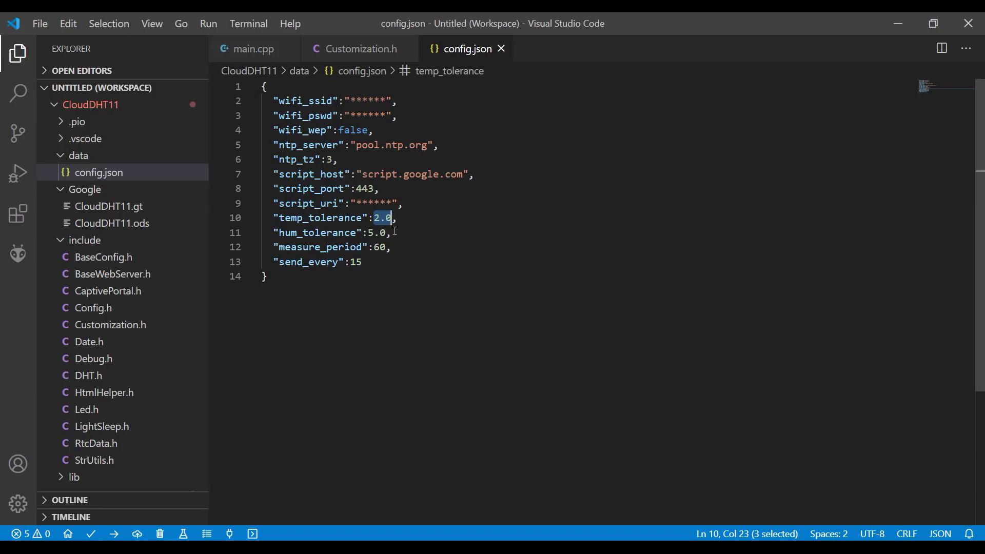
pyautogui.moveTo(371, 232); pyautogui.dragTo(386, 232)
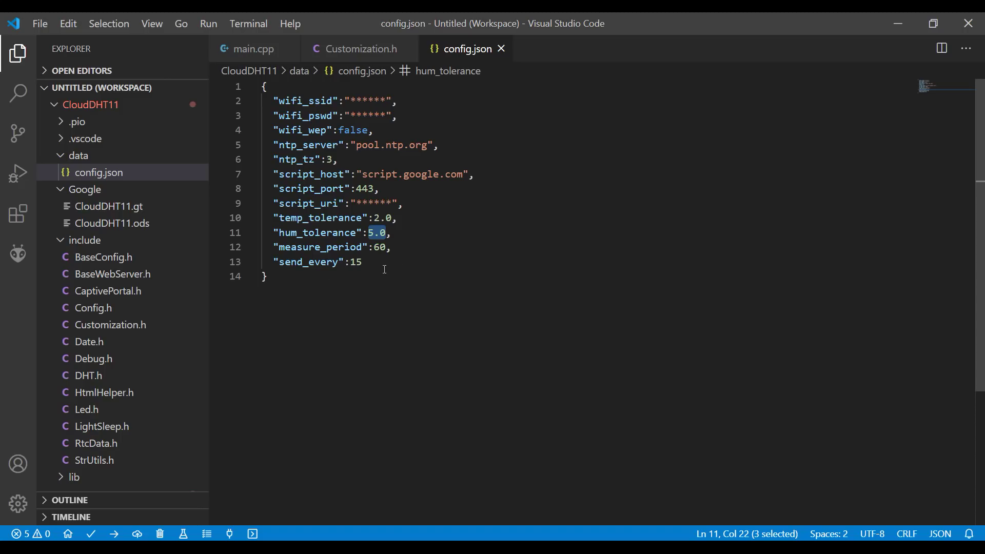
pyautogui.hotkey('ctrl', 'End')
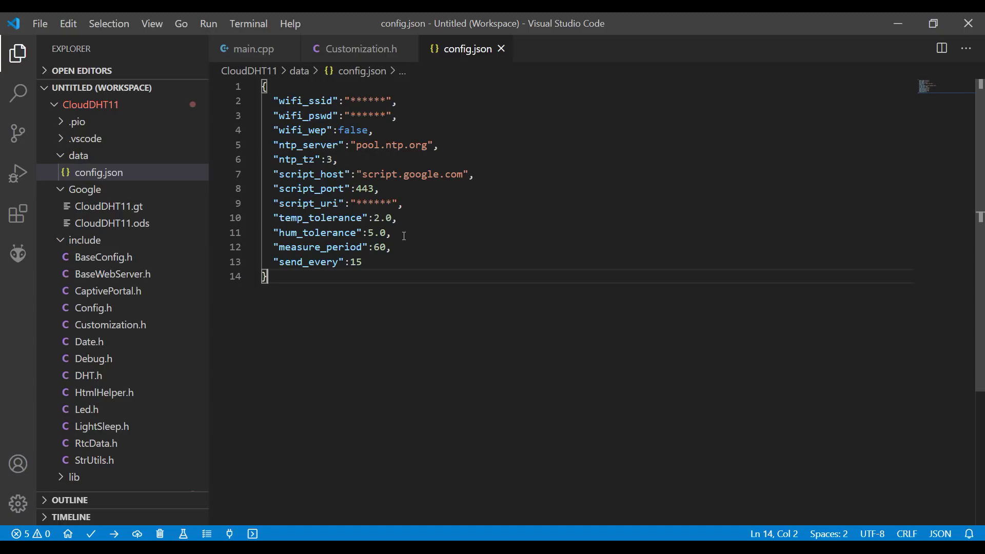
pyautogui.moveTo(404, 204); pyautogui.dragTo(339, 204)
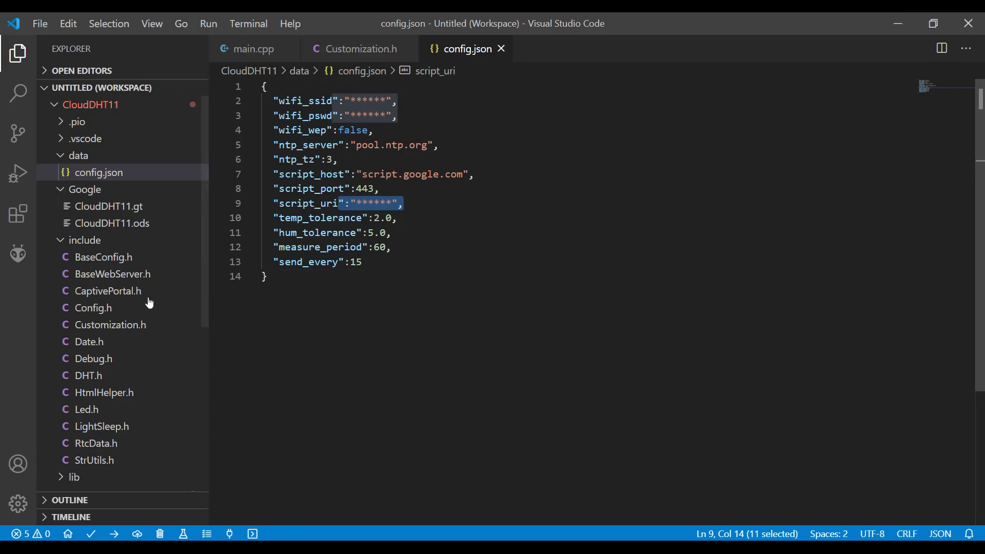
# Switch to Google Drive in the browser and create a folder named CloudDHT11 in My Drive.
pyautogui.hotkey('alt', 'Tab')
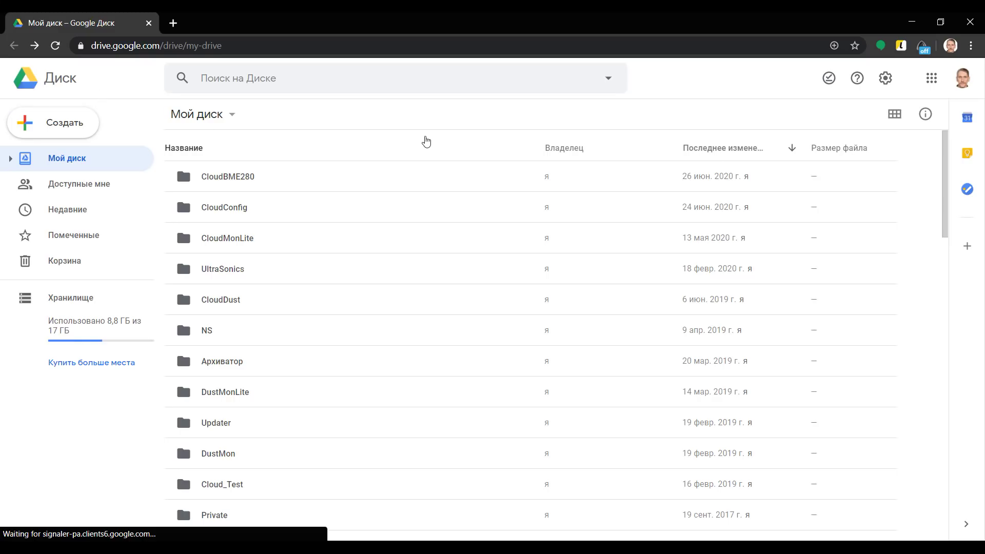
pyautogui.click(60, 123)
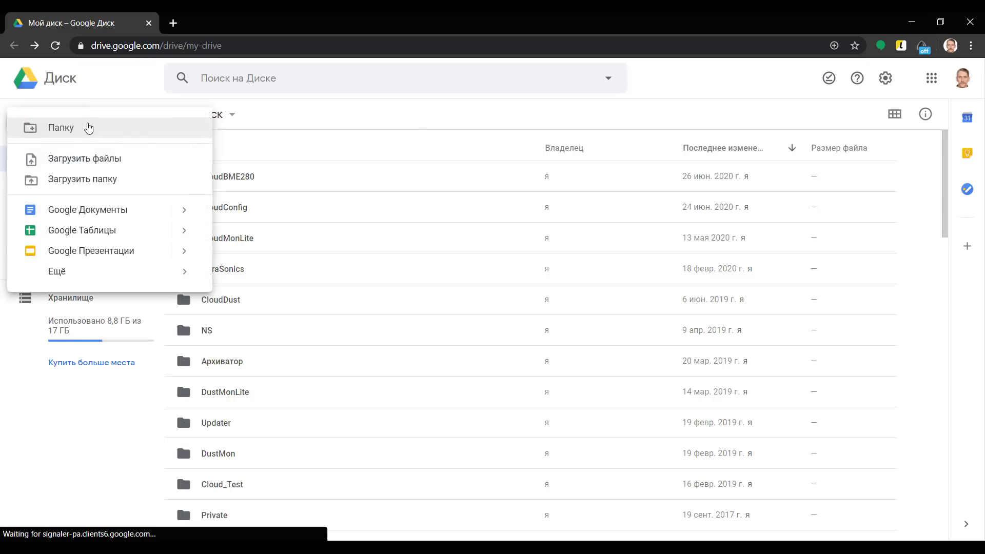
pyautogui.click(64, 129)
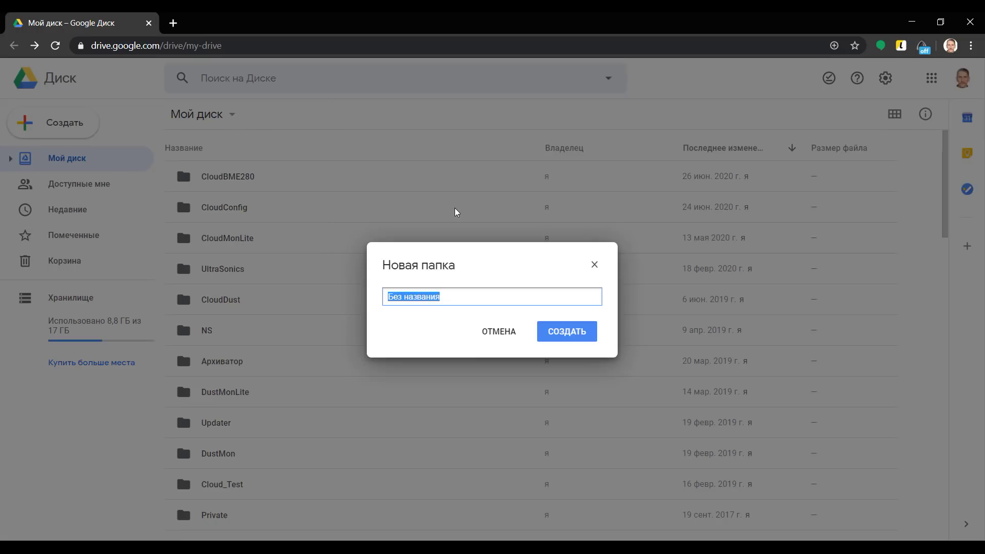
pyautogui.write('C')
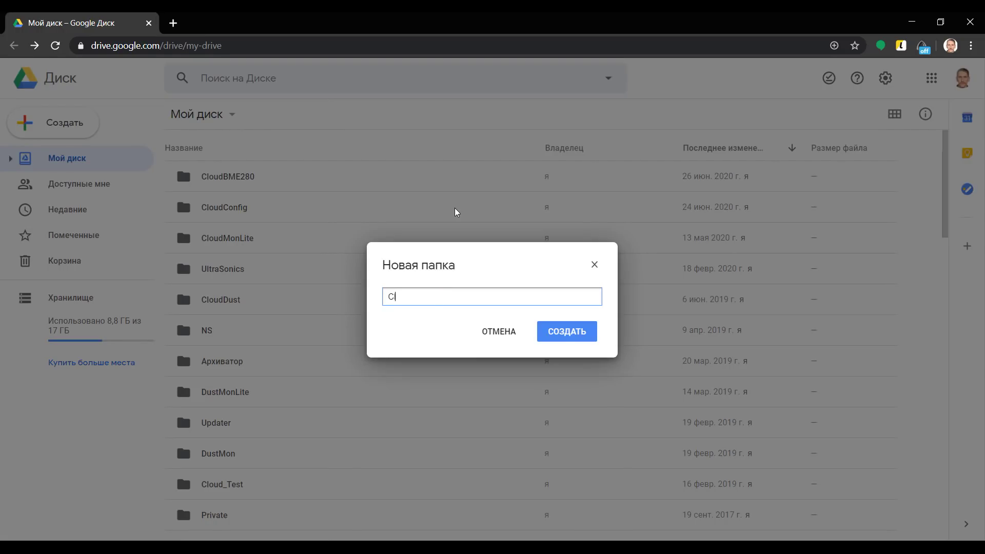
pyautogui.write('loudDHT11')
pyautogui.press('Return')
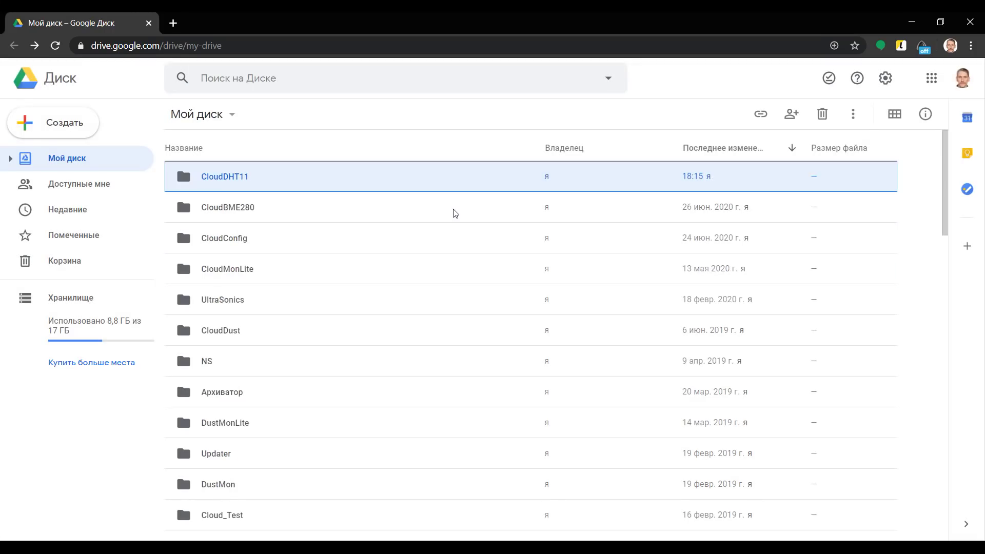
# Open the CloudDHT11 folder and create a blank Google Sheets spreadsheet in it.
pyautogui.doubleClick(283, 185)
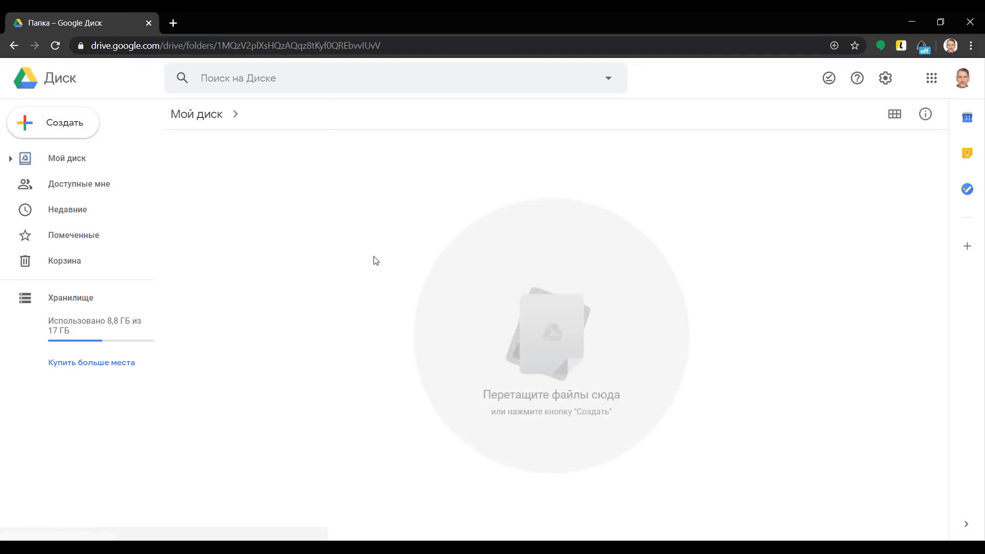
pyautogui.click(73, 124)
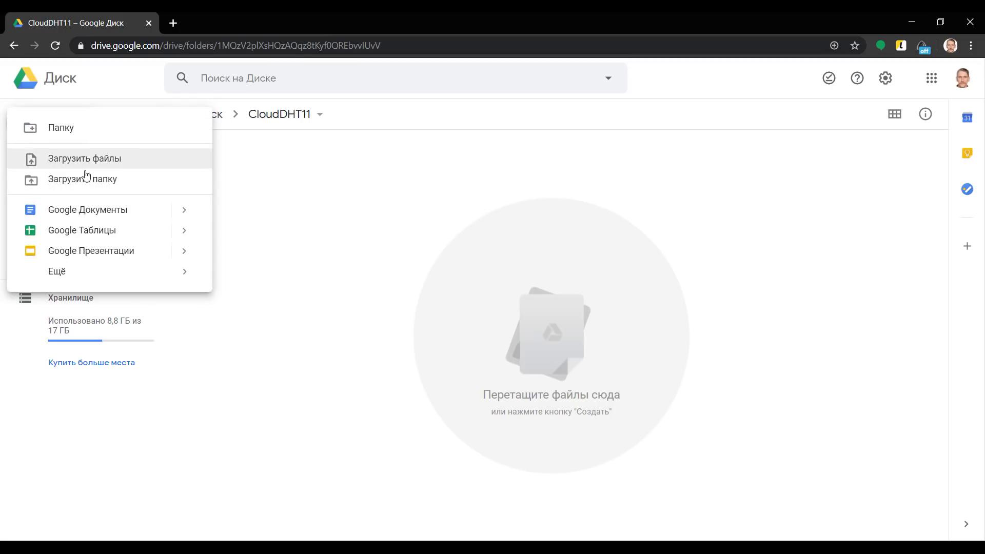
pyautogui.click(87, 229)
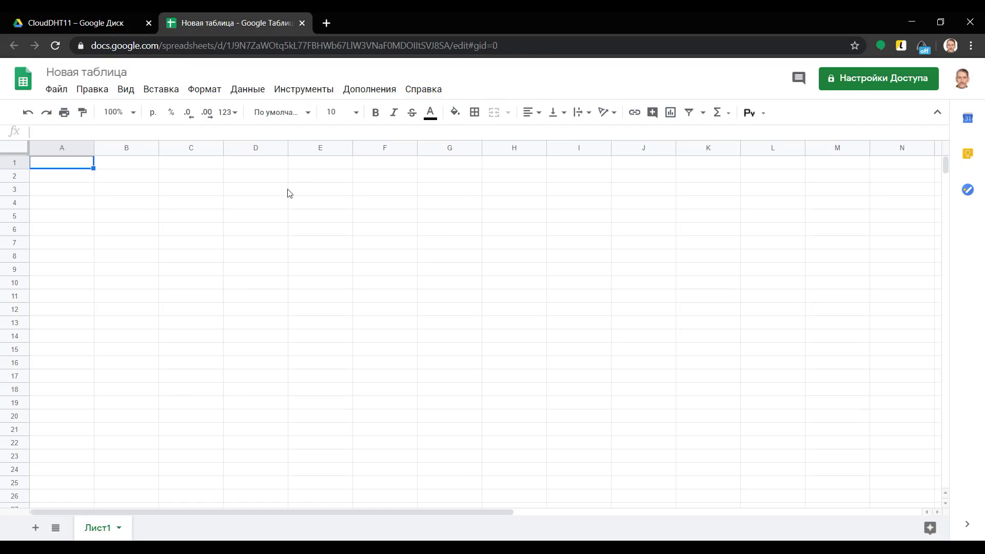
# Import CloudDHT11.ods from Documents/PlatformIO/Projects/CloudDHT11/Google on the computer, replacing the current spreadsheet.
pyautogui.click(61, 92)
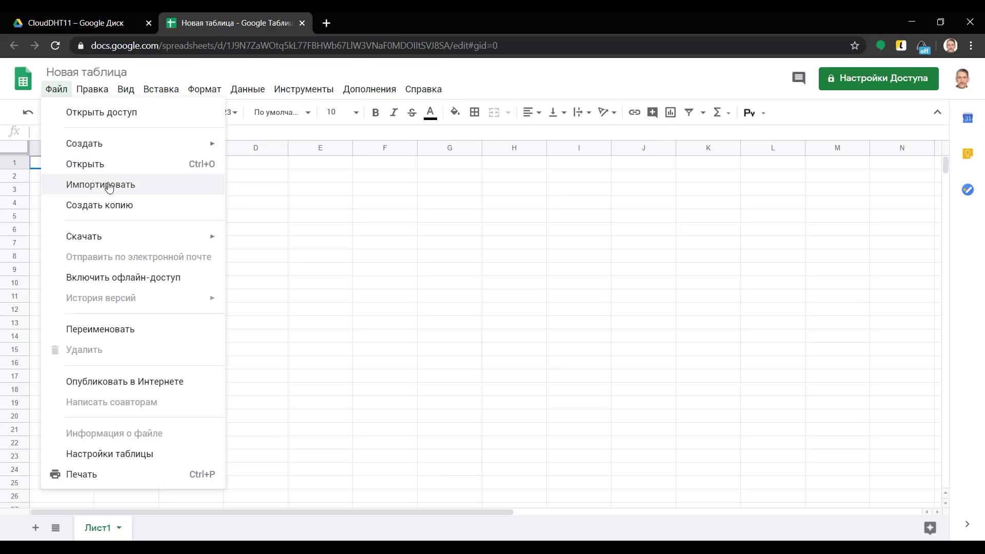
pyautogui.click(89, 184)
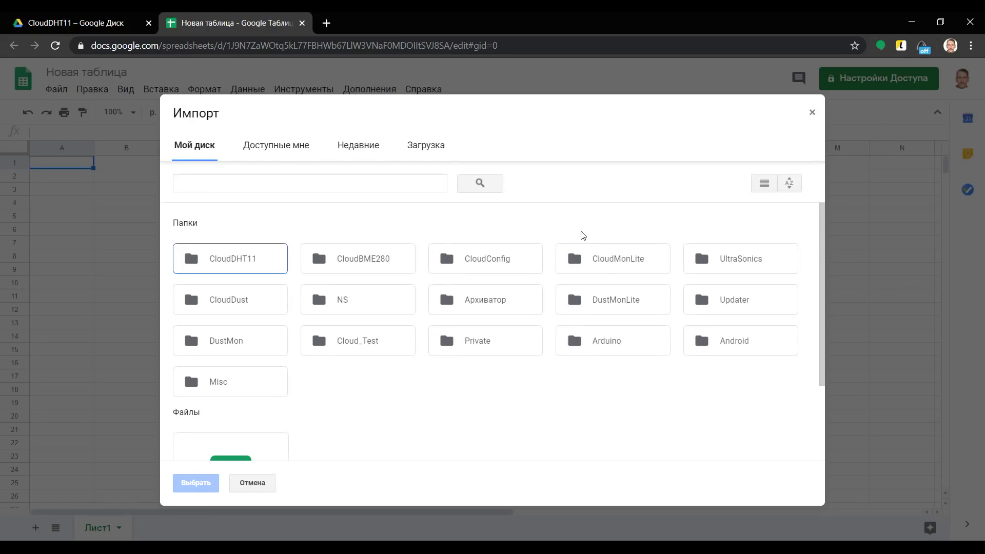
pyautogui.click(422, 149)
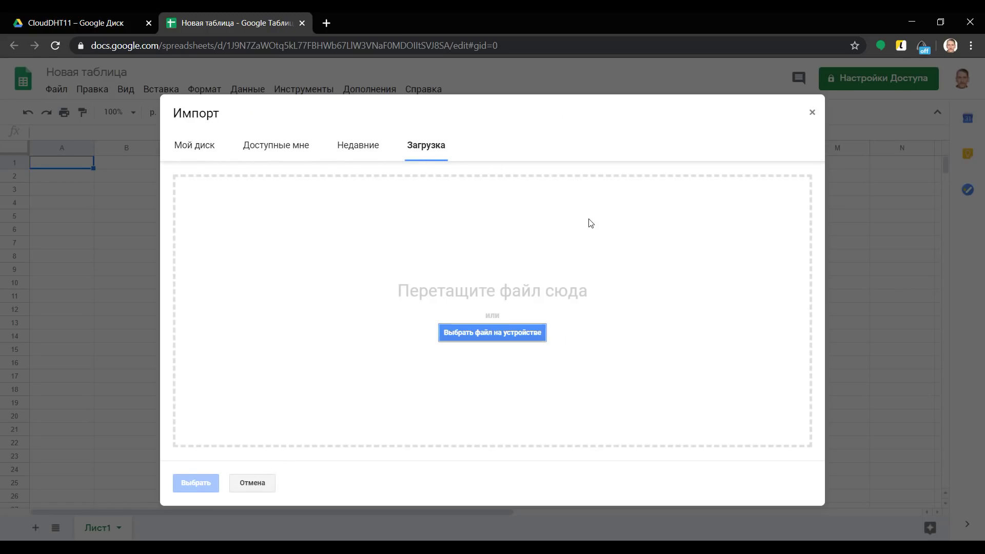
pyautogui.click(479, 333)
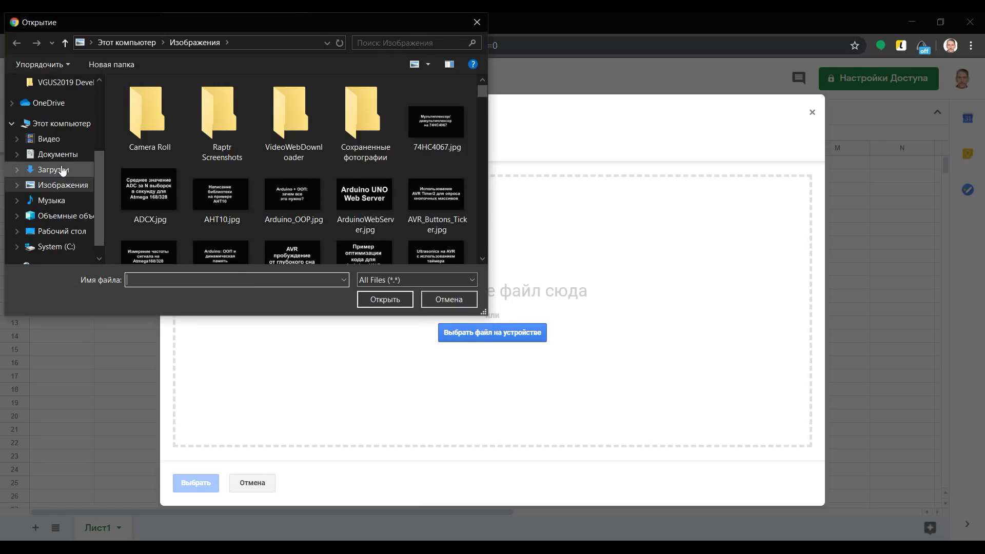
pyautogui.click(60, 155)
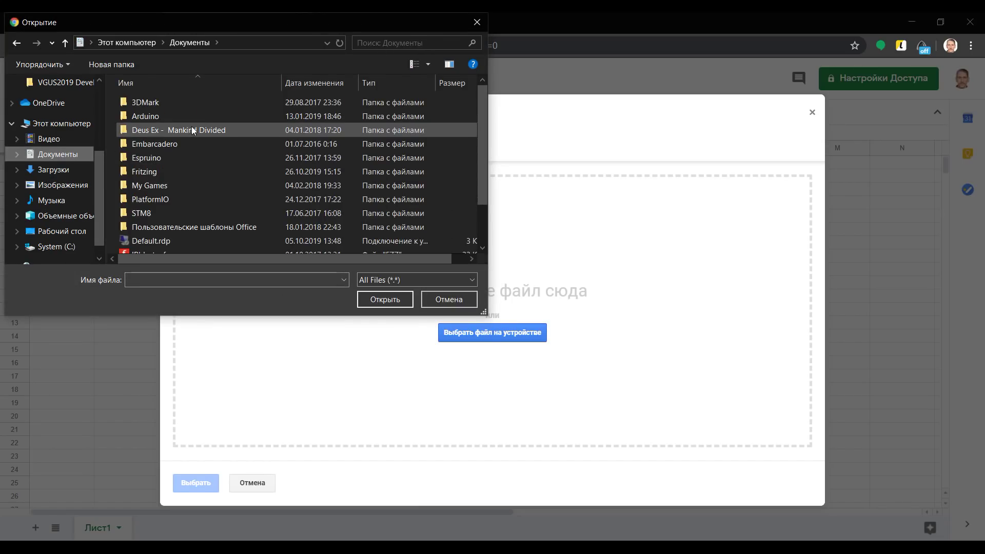
pyautogui.doubleClick(175, 199)
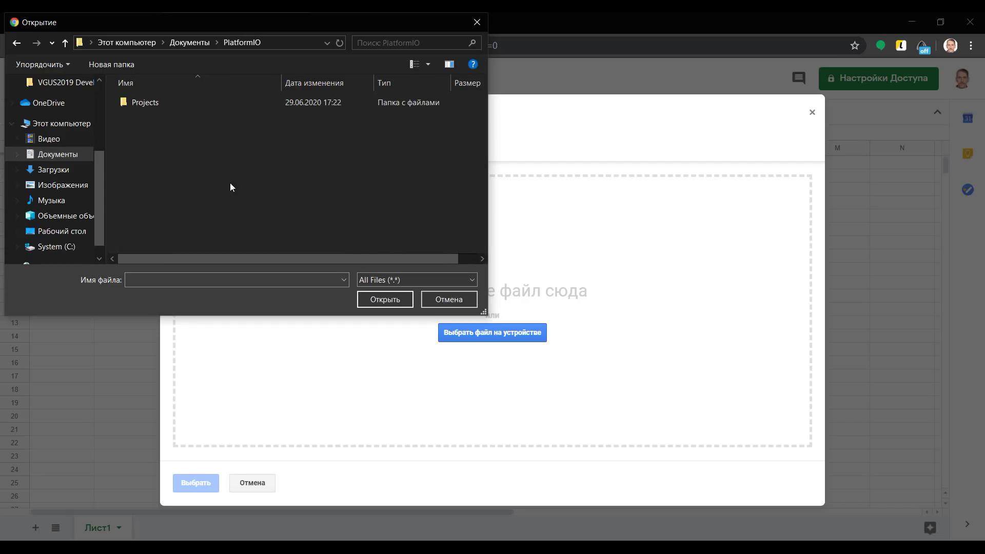
pyautogui.doubleClick(176, 102)
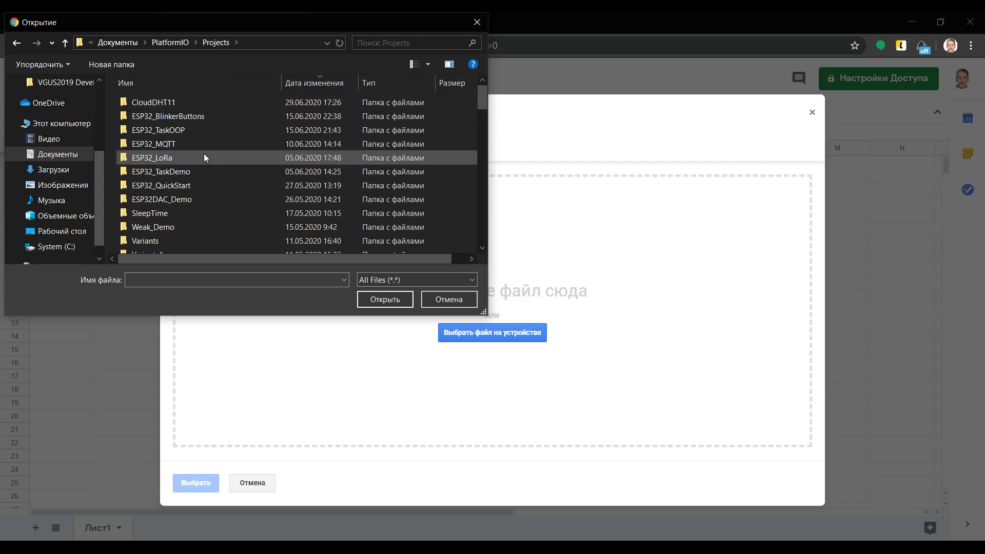
pyautogui.doubleClick(171, 102)
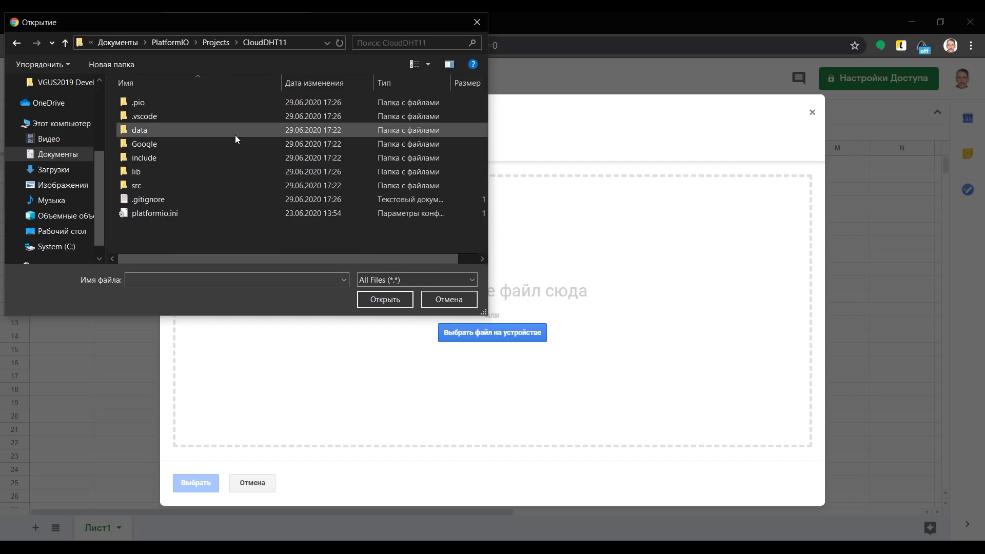
pyautogui.doubleClick(153, 144)
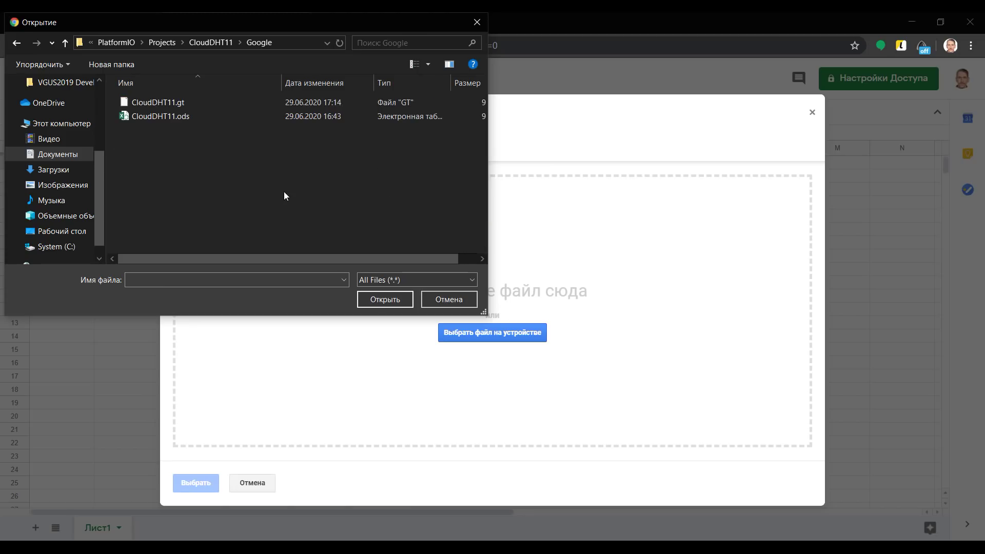
pyautogui.click(149, 117)
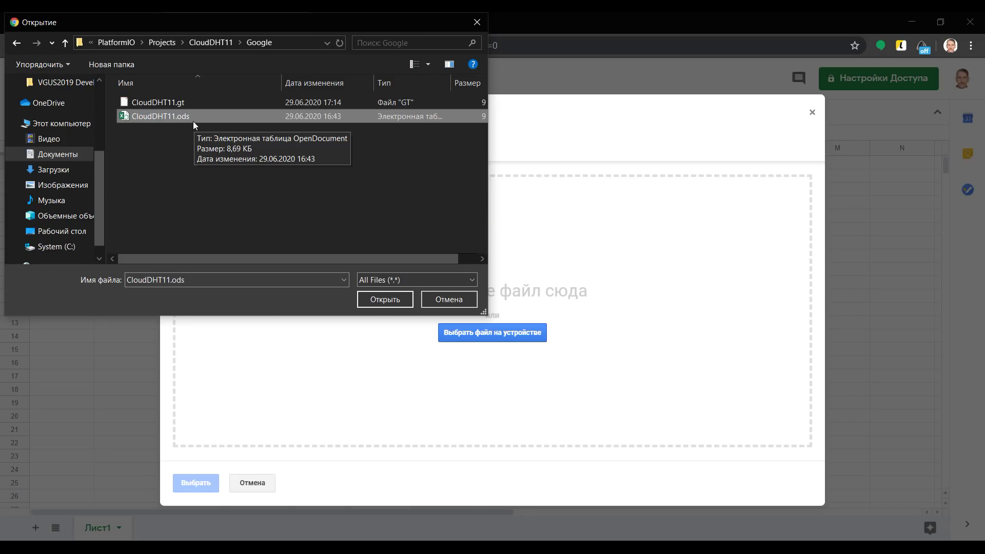
pyautogui.click(395, 301)
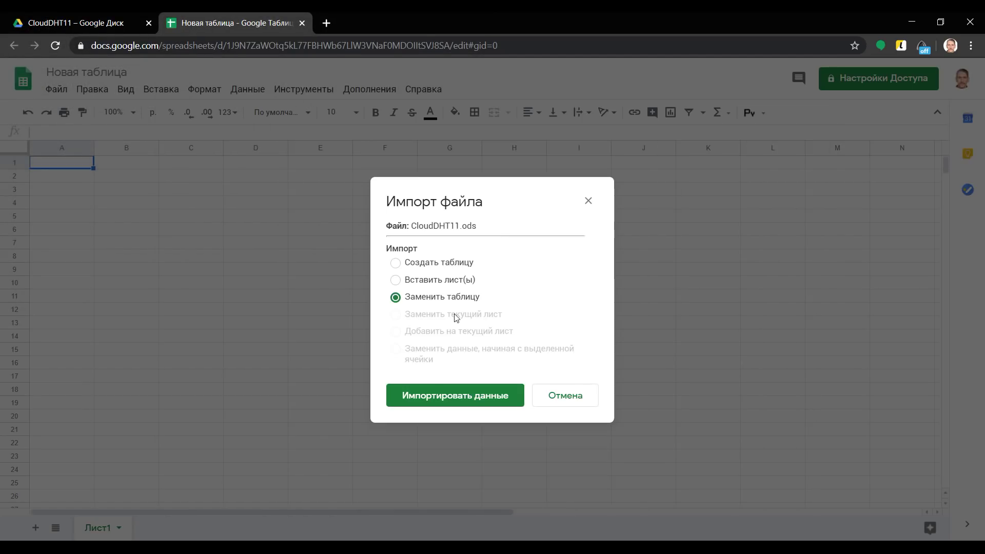
pyautogui.click(442, 399)
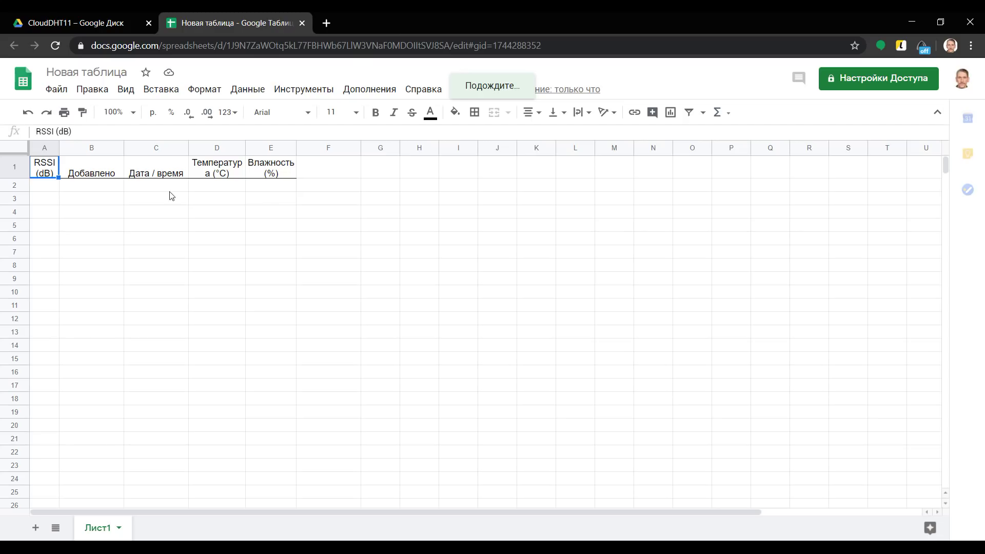
# Set the font size of the entire sheet to 10.
pyautogui.click(118, 190)
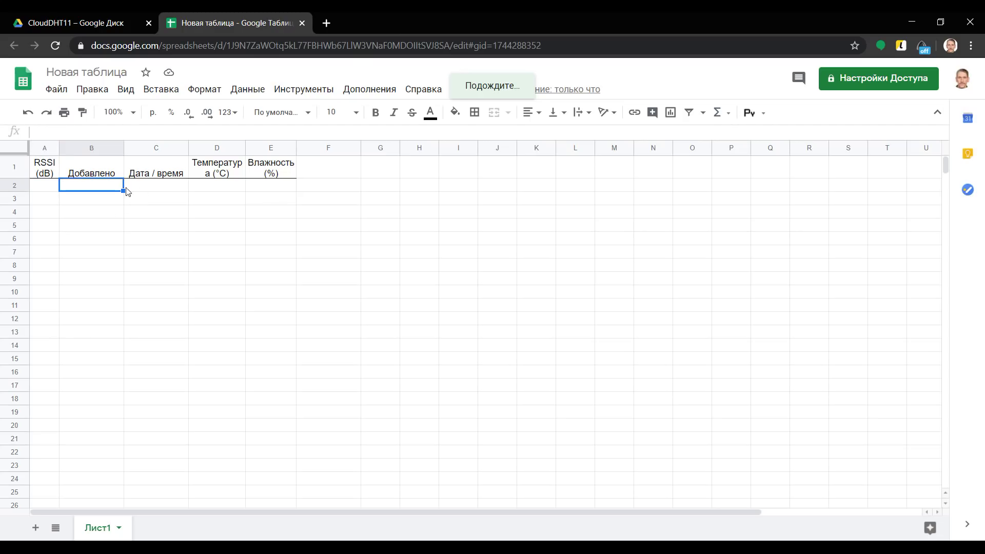
pyautogui.click(18, 149)
pyautogui.click(356, 114)
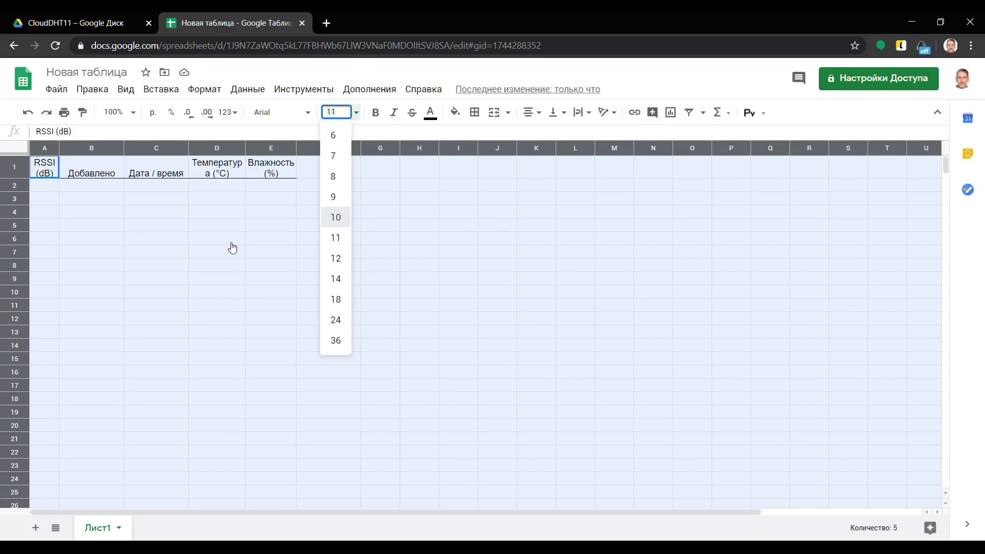
pyautogui.press('Return')
pyautogui.click(169, 229)
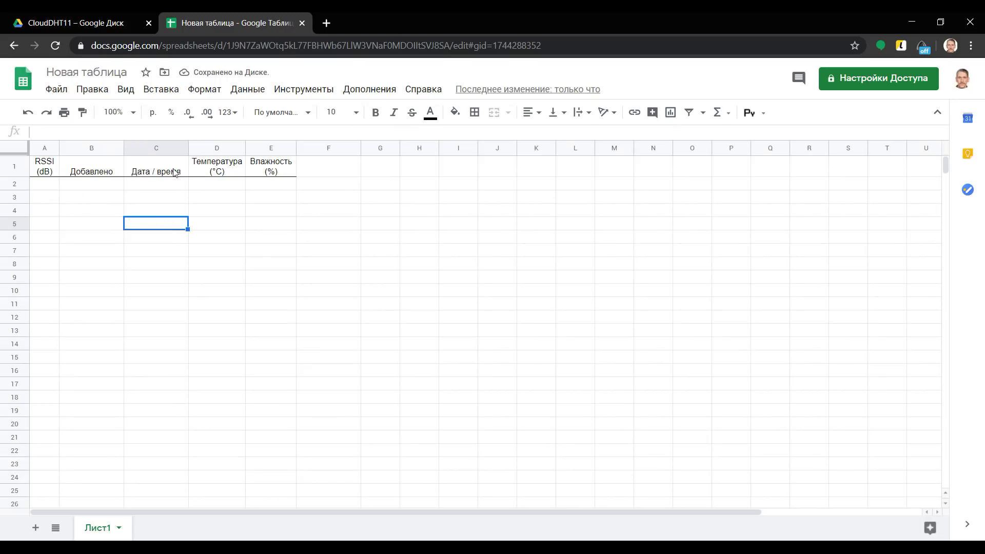
# Review the column headings in the first row, from RSSI (dB) through Влажность (%).
pyautogui.click(45, 176)
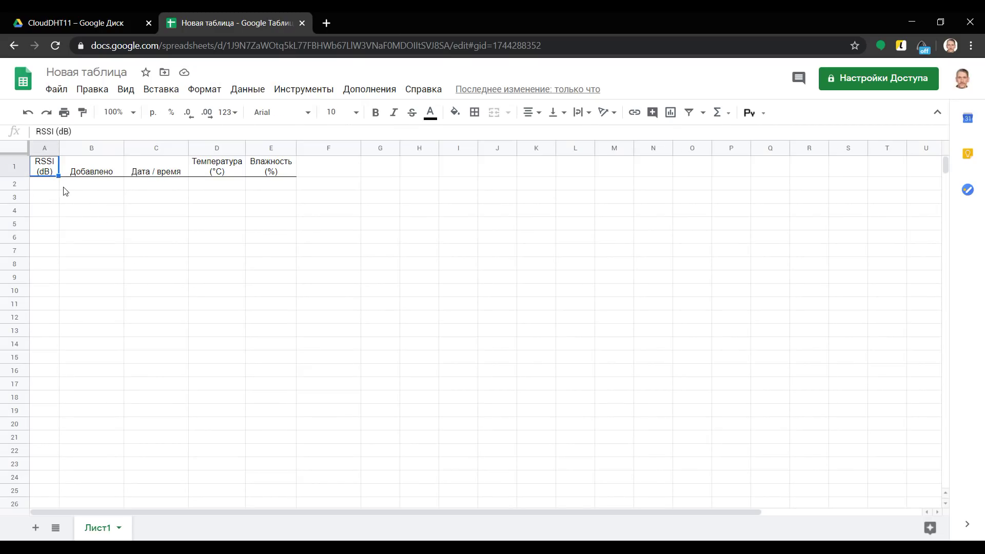
pyautogui.click(90, 173)
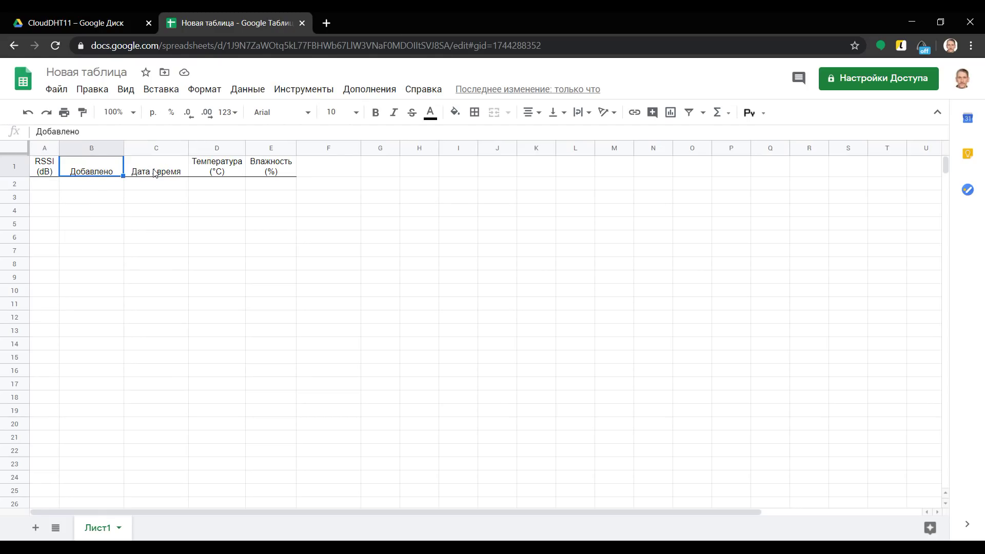
pyautogui.click(160, 171)
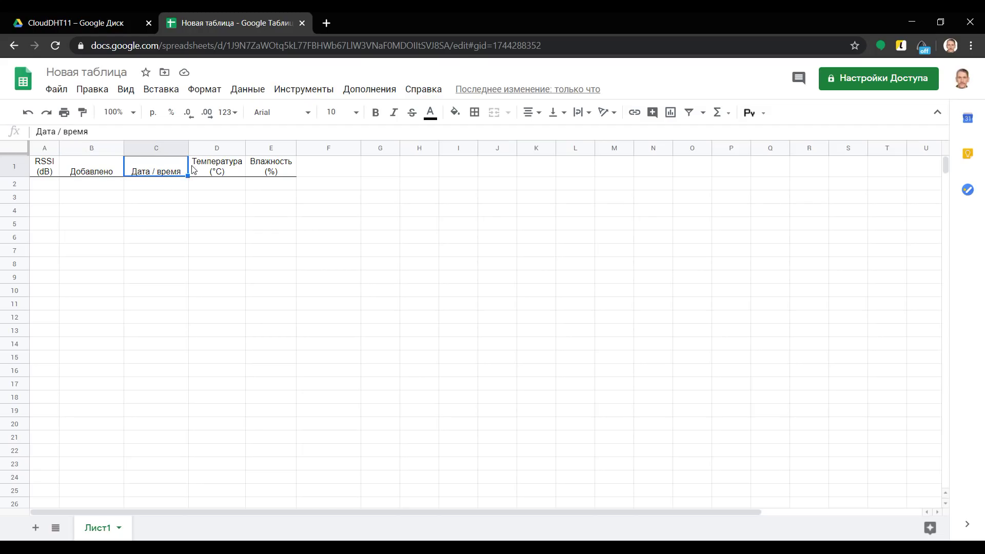
pyautogui.click(214, 169)
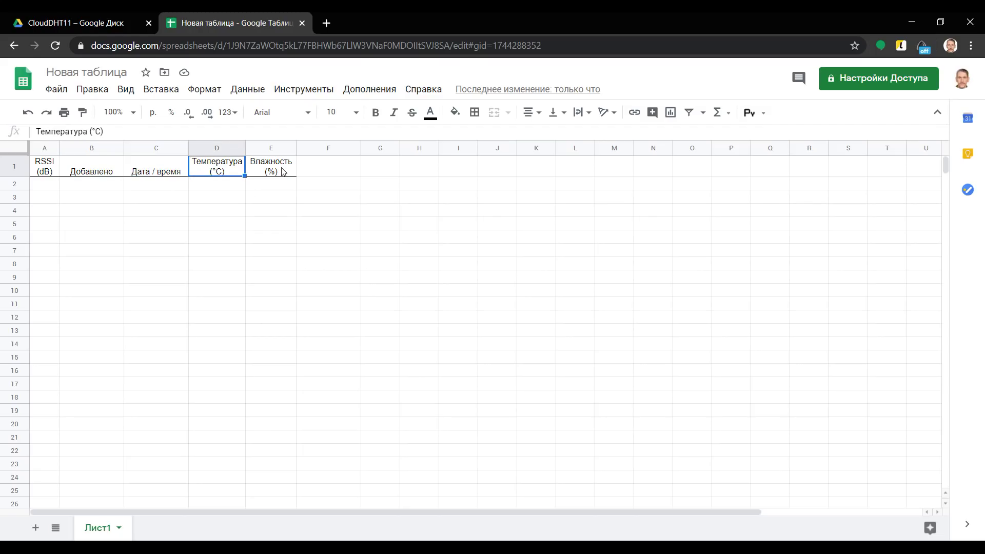
pyautogui.click(280, 172)
pyautogui.click(250, 187)
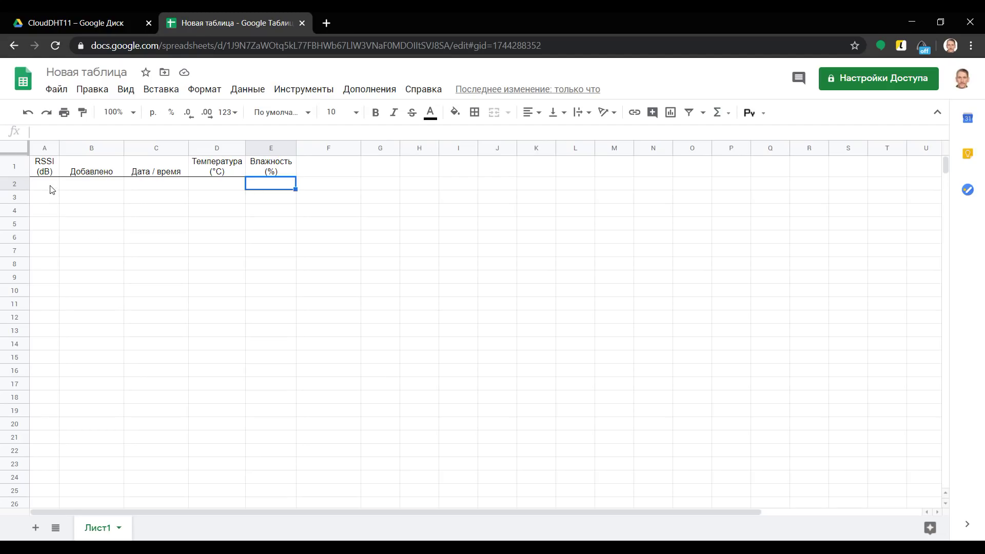
# Freeze the first row of the sheet so the column headings stay fixed.
pyautogui.click(15, 167)
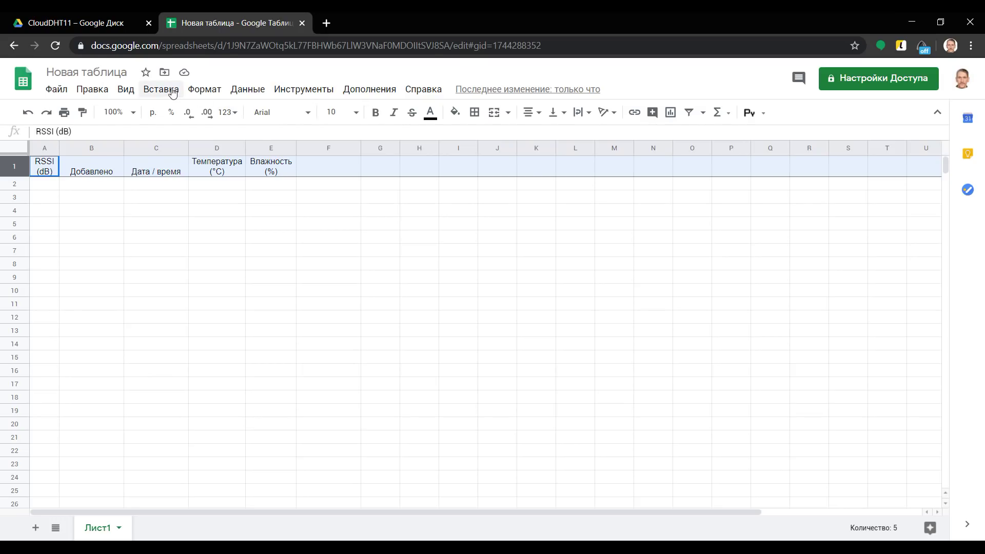
pyautogui.click(129, 91)
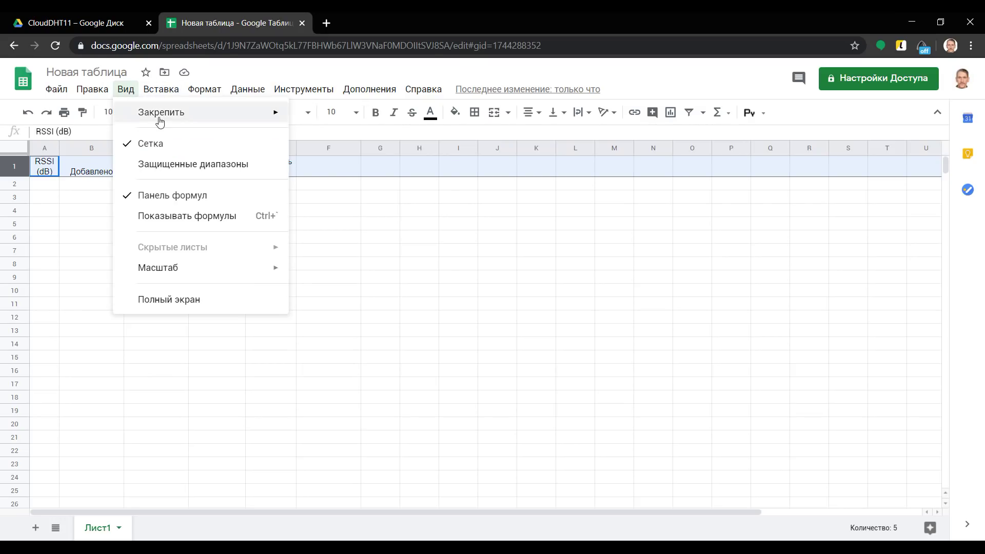
pyautogui.moveTo(275, 114)
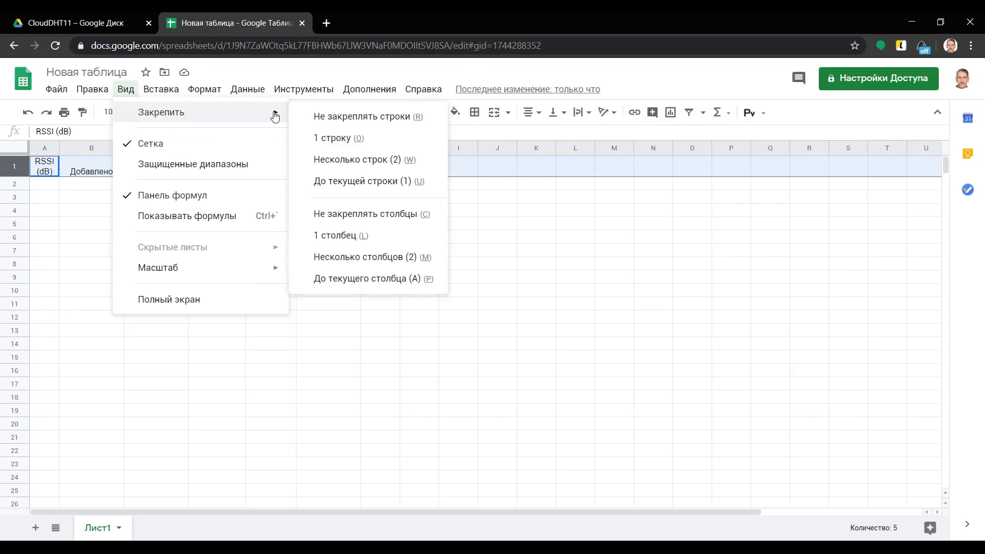
pyautogui.click(342, 139)
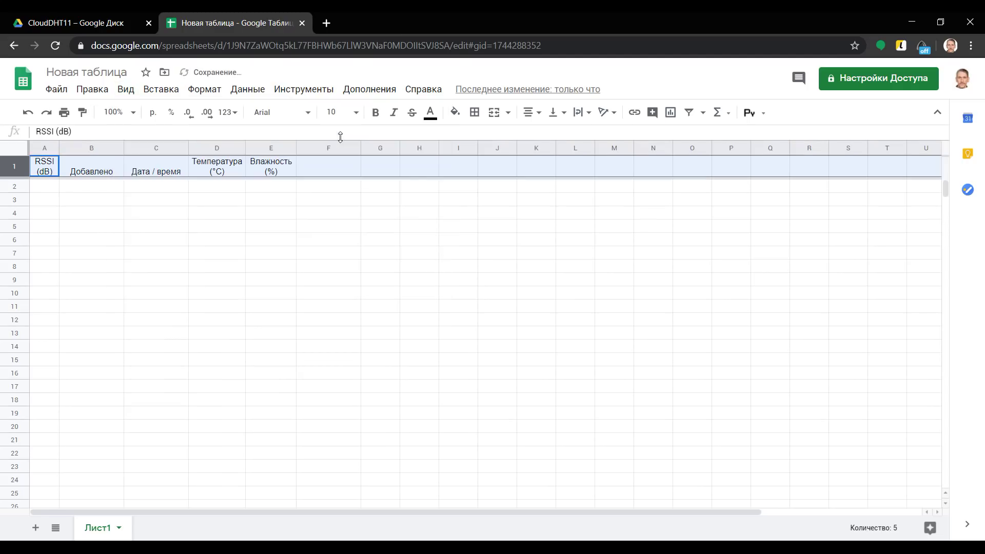
pyautogui.click(287, 266)
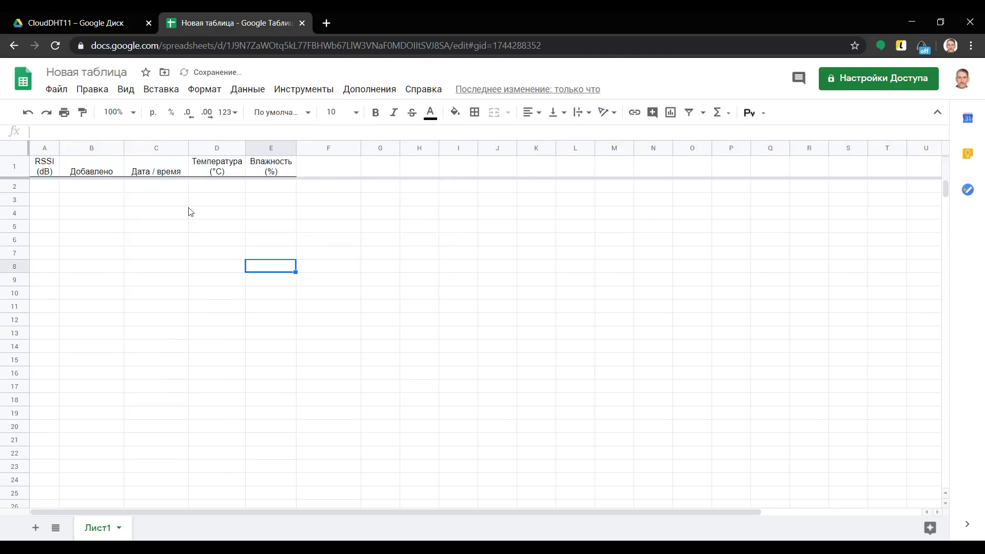
pyautogui.click(44, 169)
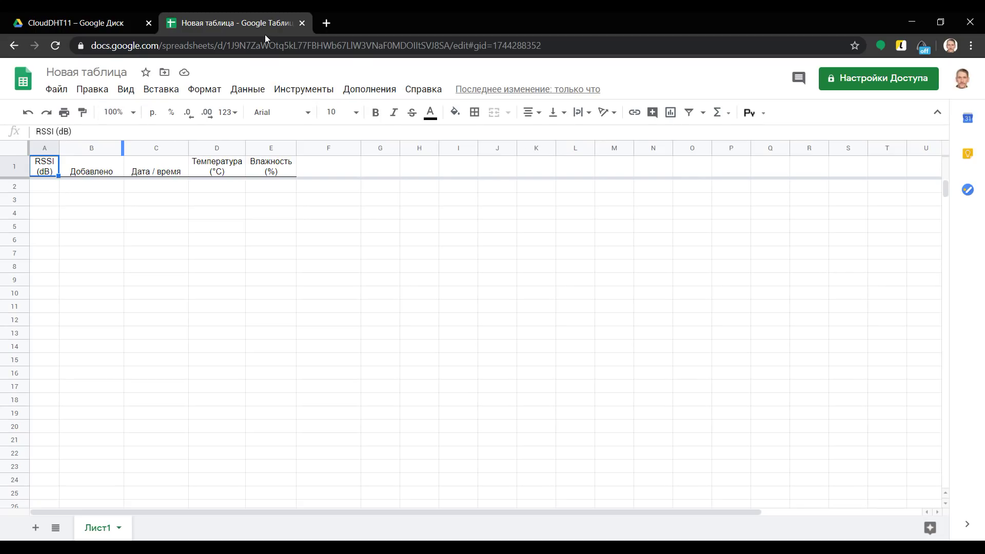
# Rename the spreadsheet Новая таблица as CloudDHT11.
pyautogui.click(76, 23)
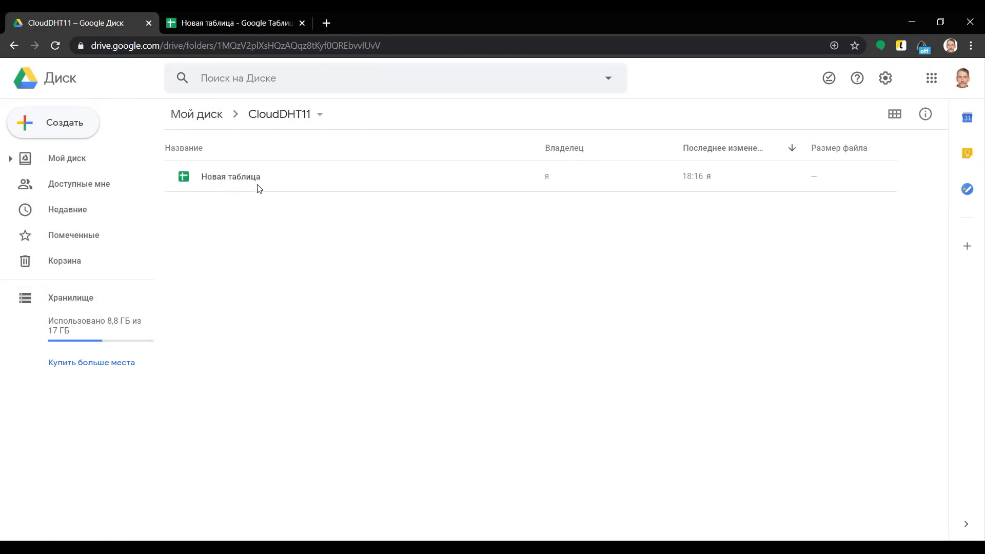
pyautogui.click(253, 22)
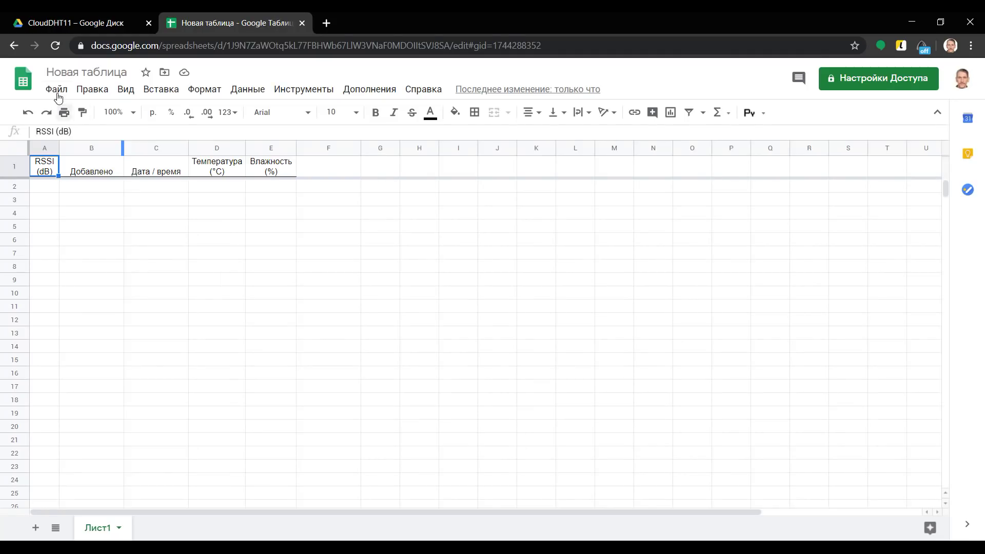
pyautogui.click(56, 90)
pyautogui.click(106, 330)
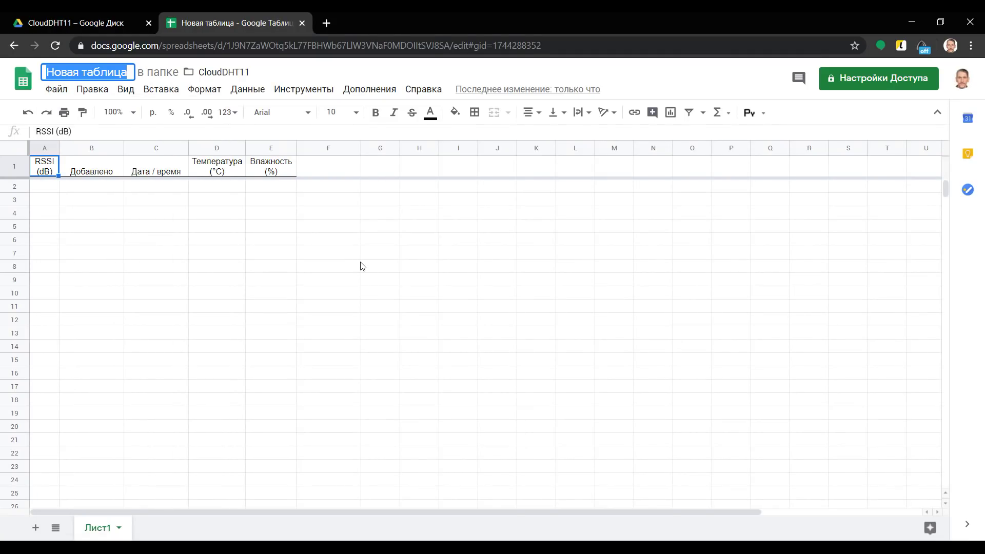
pyautogui.write('CloudDHT11')
pyautogui.press('Return')
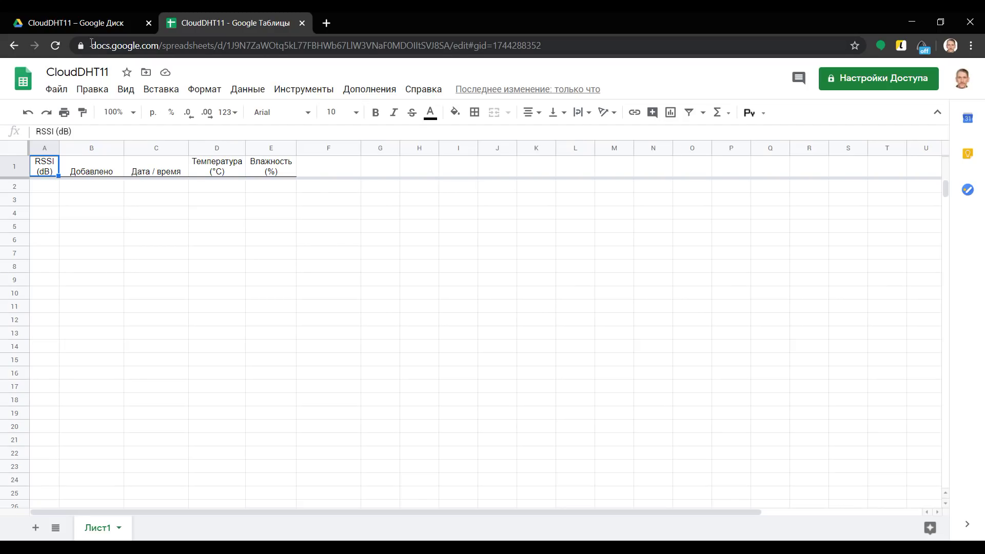
# Return to the CloudDHT11 folder in Google Drive and create a Google Apps Script project in it.
pyautogui.click(98, 23)
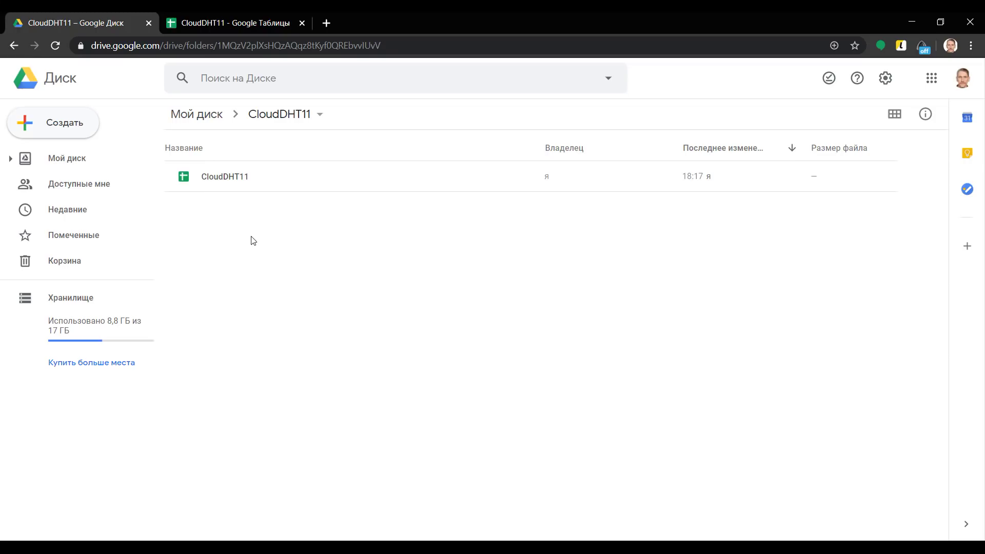
pyautogui.click(58, 125)
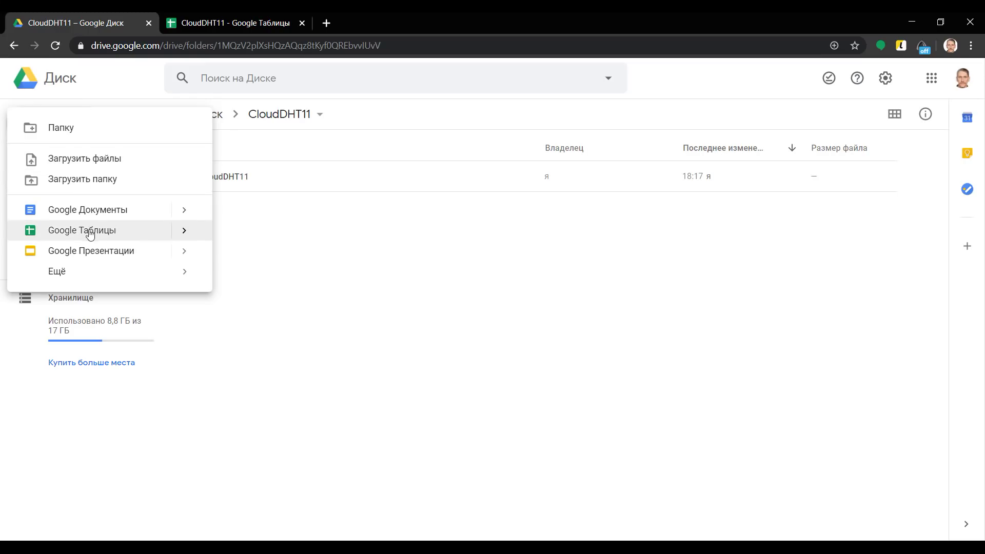
pyautogui.moveTo(103, 281)
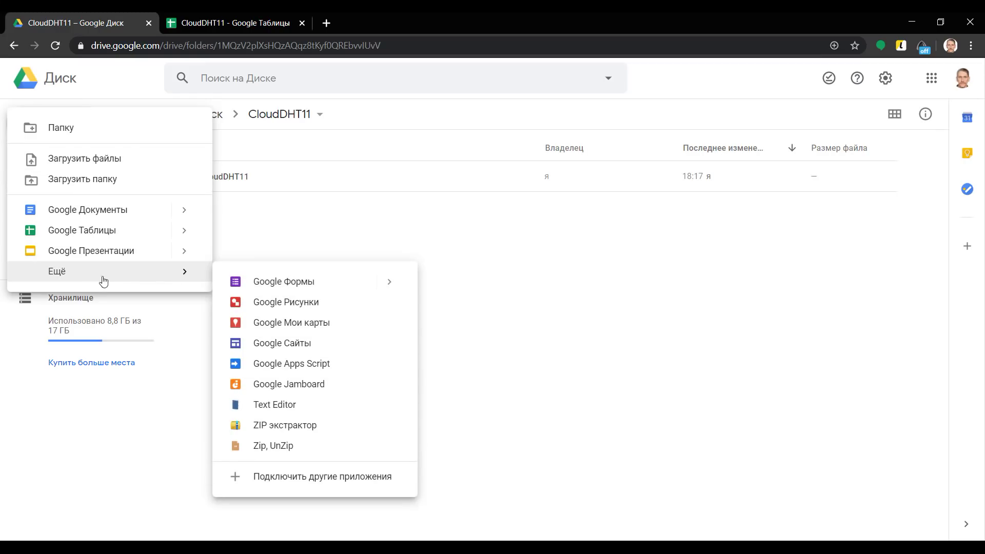
pyautogui.click(302, 368)
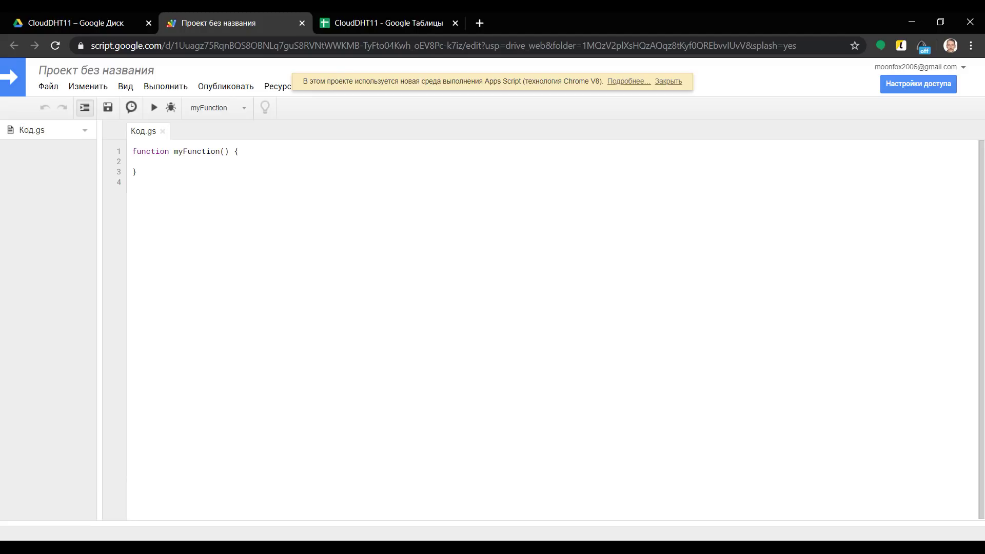
# Switch to Visual Studio Code and open CloudDHT11.gt from the project's Google folder.
pyautogui.hotkey('alt', 'Tab')
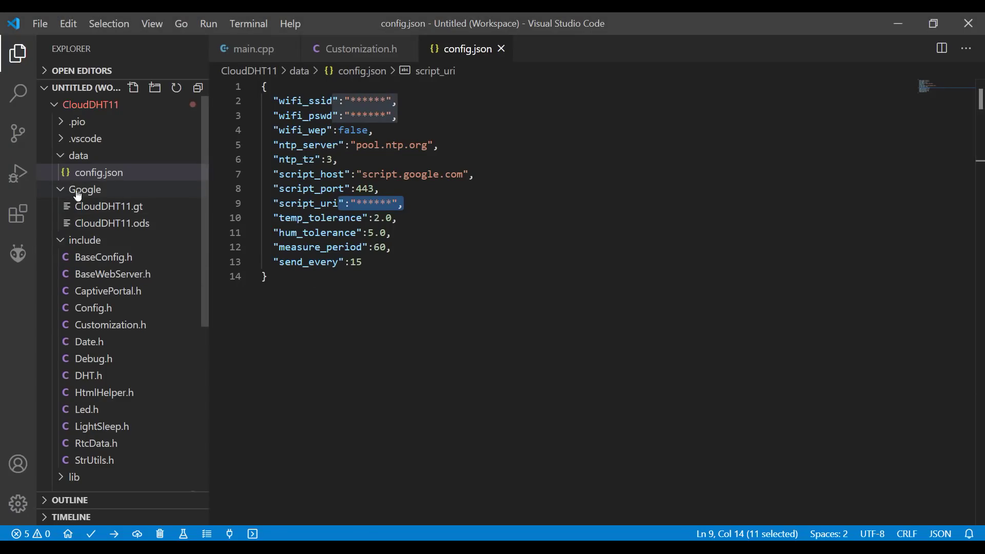
pyautogui.click(127, 208)
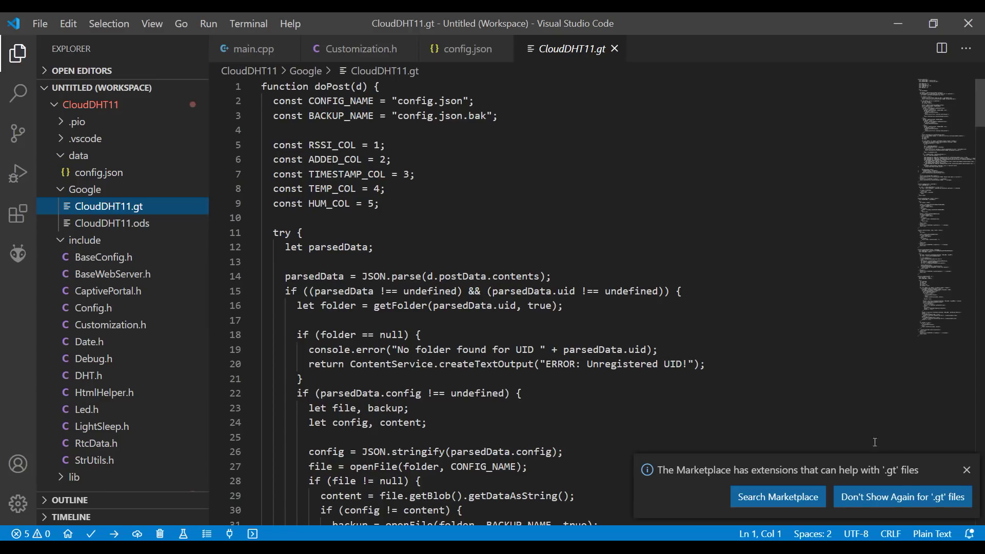
pyautogui.click(967, 470)
# Copy the entire code of CloudDHT11.gt, from the doPost function to the end of the file.
pyautogui.click(490, 88)
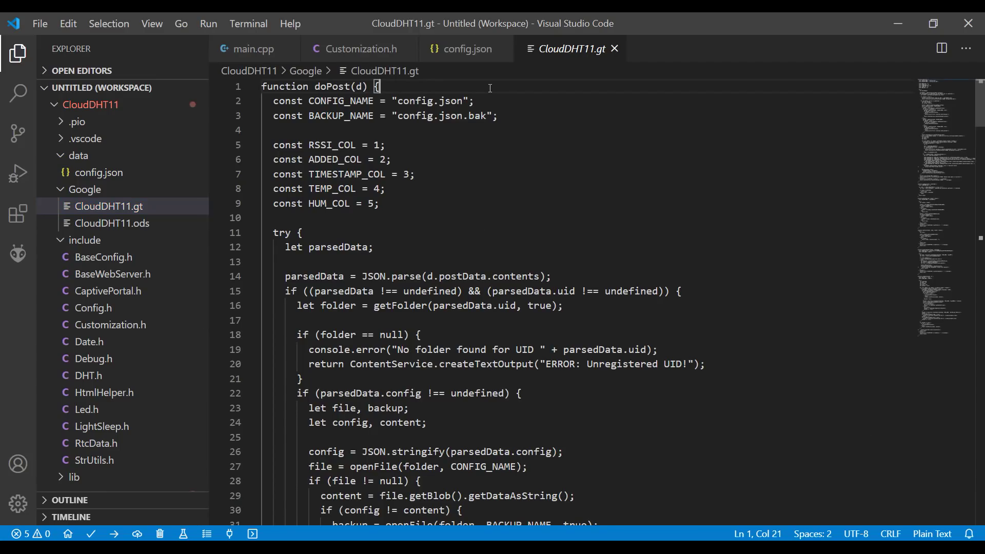
pyautogui.press('Home')
pyautogui.hotkey('shift', 'pagedown')
pyautogui.hotkey('shift', 'pagedown')
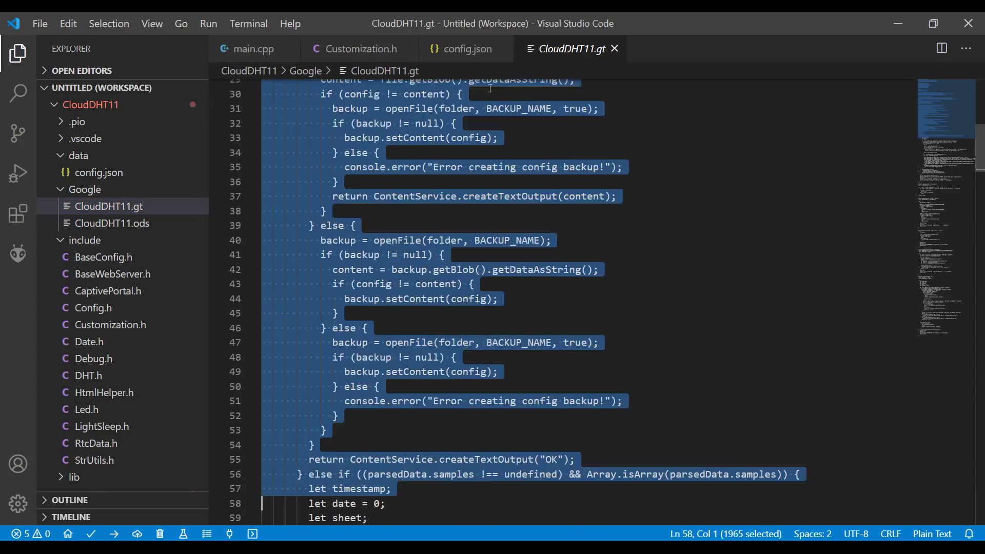
pyautogui.hotkey('shift', 'pagedown')
pyautogui.hotkey('shift', 'pagedown')
pyautogui.hotkey('shift', 'pagedown')
pyautogui.hotkey('shift', 'pagedown')
pyautogui.hotkey('shift', 'pagedown')
pyautogui.hotkey('shift', 'pagedown')
pyautogui.hotkey('shift', 'pagedown')
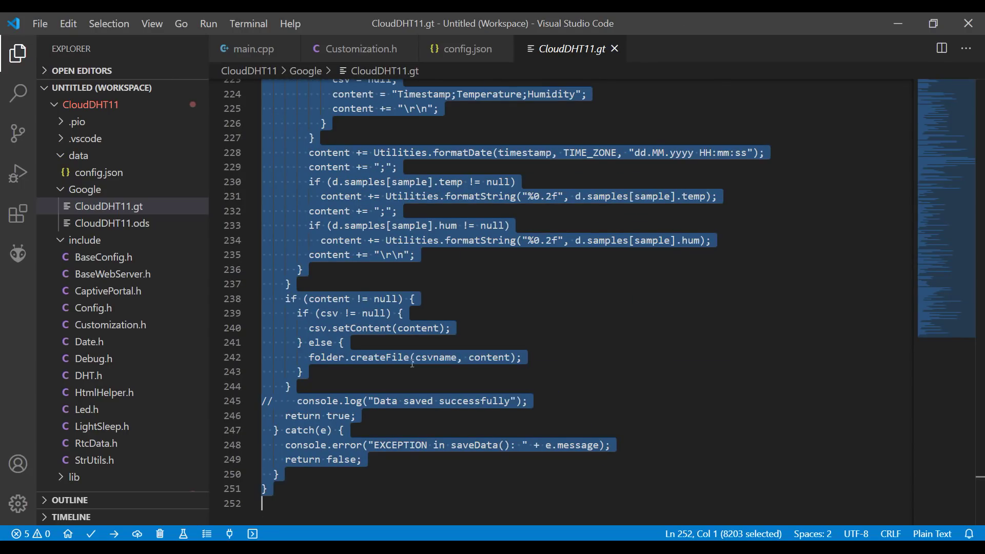
# Switch back to the Apps Script project and replace all of the code in Код.gs with the copied script.
pyautogui.hotkey('alt', 'Tab')
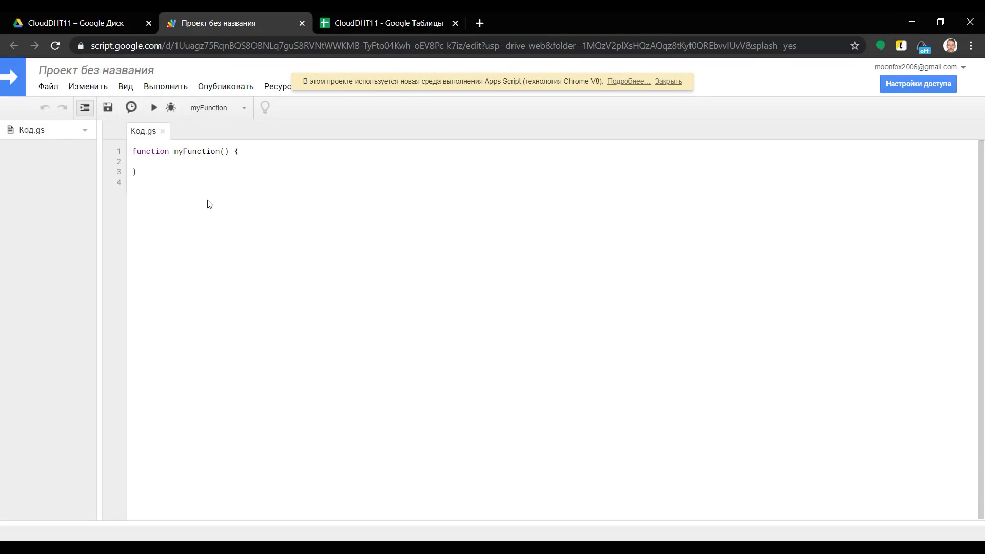
pyautogui.hotkey('ctrl', 'a')
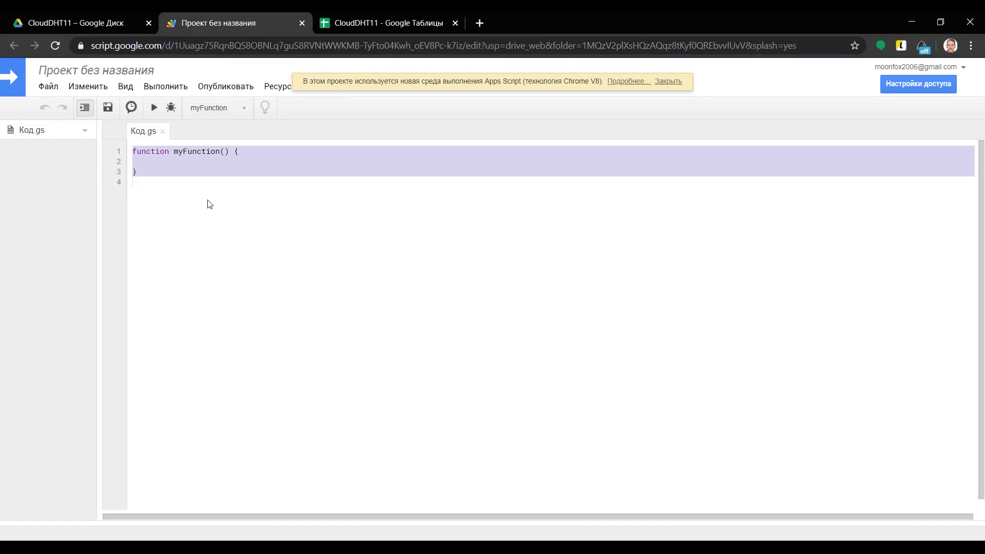
pyautogui.hotkey('ctrl', 'v')
pyautogui.hotkey('ctrl', 'Home')
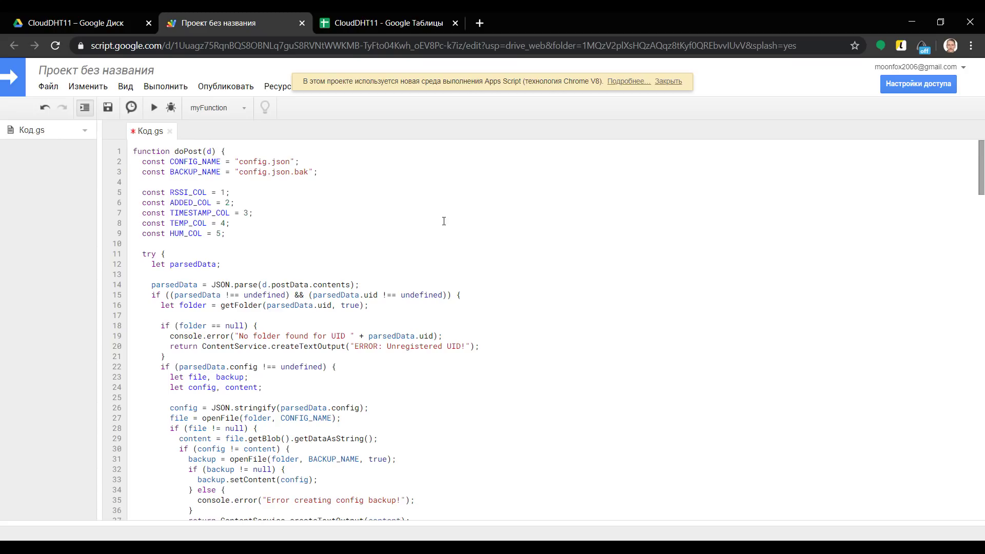
# Compare the Google Drive folder's name with the FOLDER_NAME constant in the script's getFolder function.
pyautogui.click(81, 23)
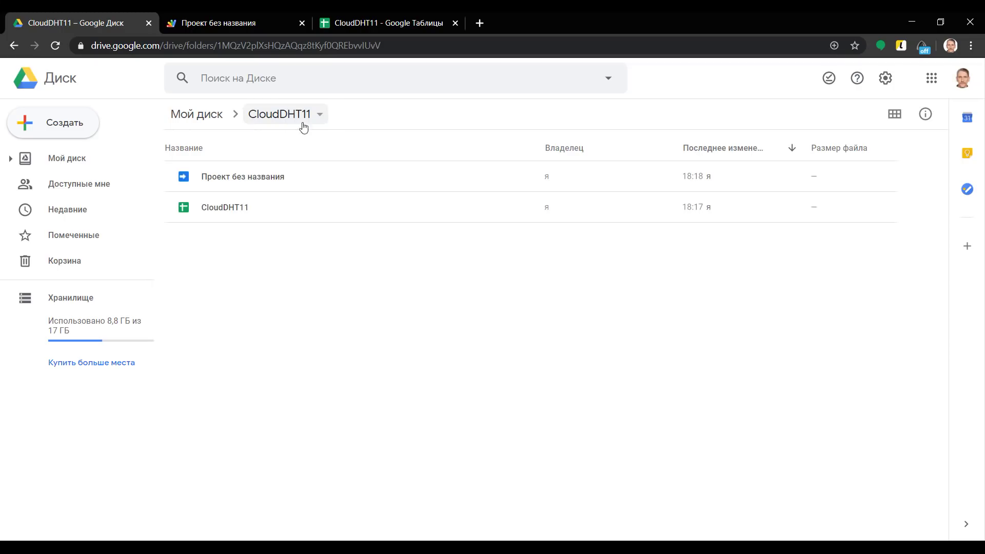
pyautogui.click(237, 25)
pyautogui.scroll(-18, 524, 250)
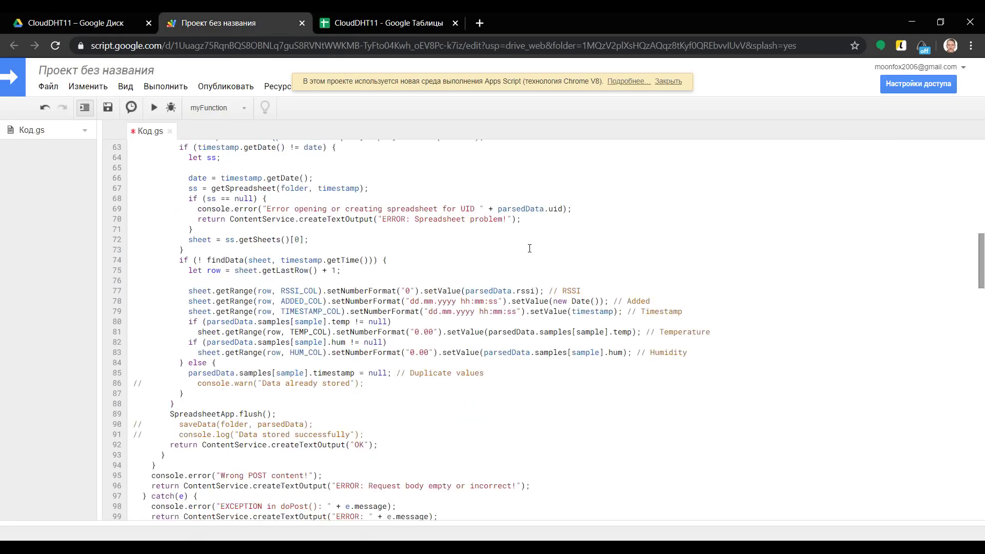
pyautogui.scroll(-5, 527, 248)
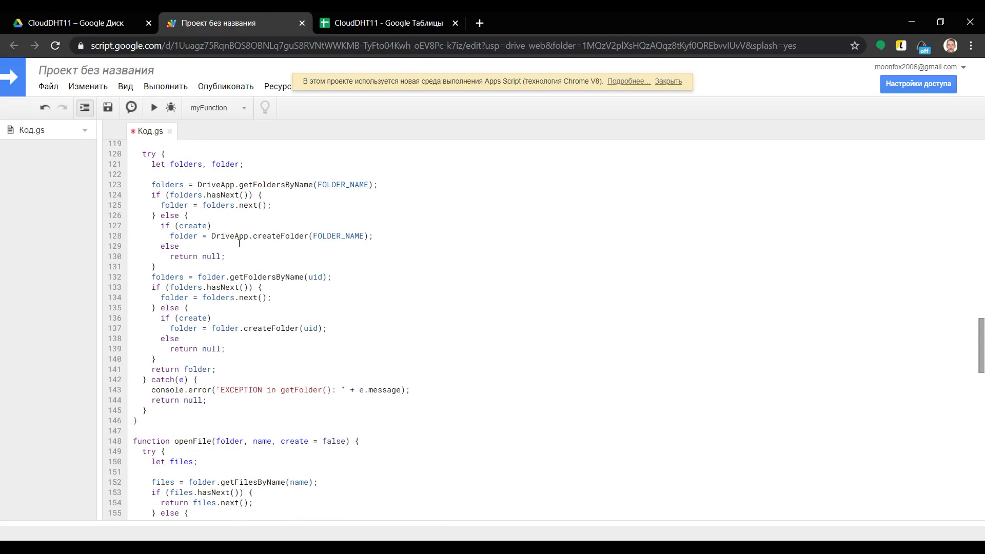
pyautogui.scroll(3, 239, 243)
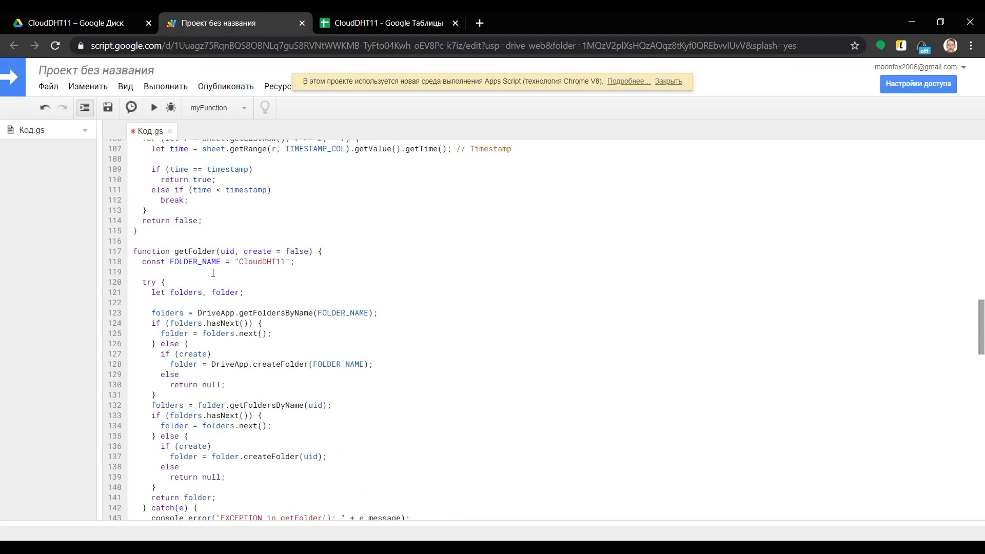
pyautogui.doubleClick(278, 260)
# Examine the TIME_ZONE constants in the getSpreadsheet and saveData functions.
pyautogui.scroll(-4, 426, 269)
pyautogui.scroll(-7, 425, 269)
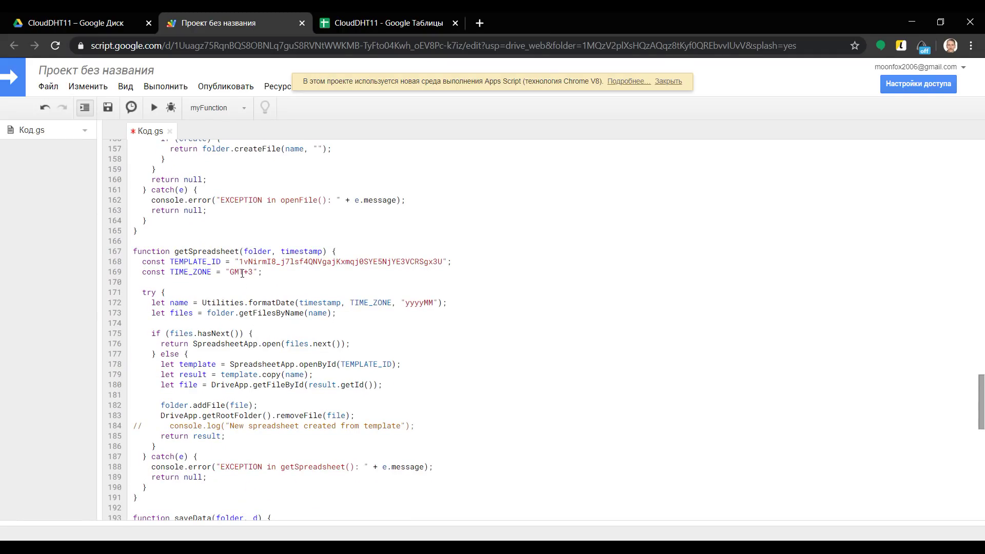
pyautogui.moveTo(253, 272); pyautogui.dragTo(229, 272)
pyautogui.scroll(-2, 319, 285)
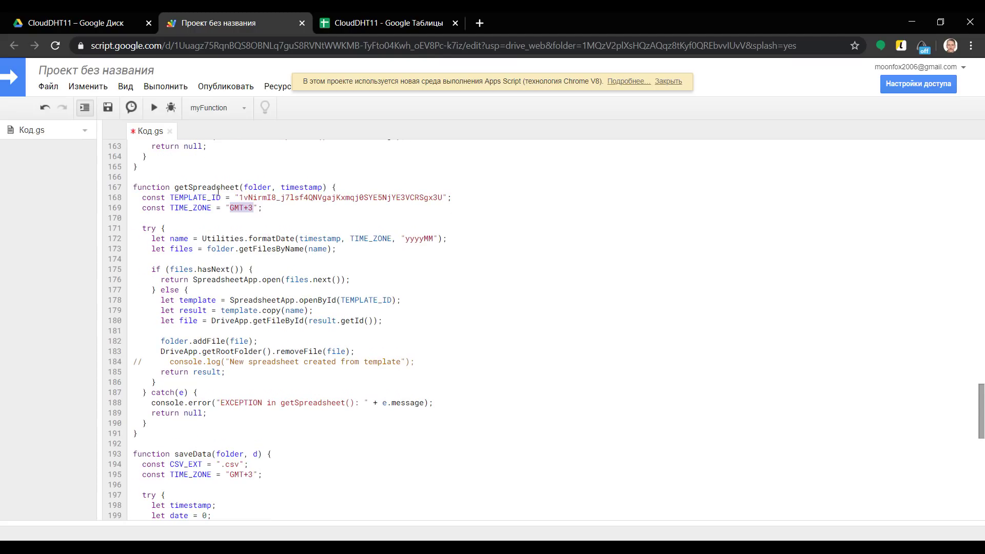
pyautogui.scroll(-10, 265, 221)
pyautogui.scroll(10, 265, 228)
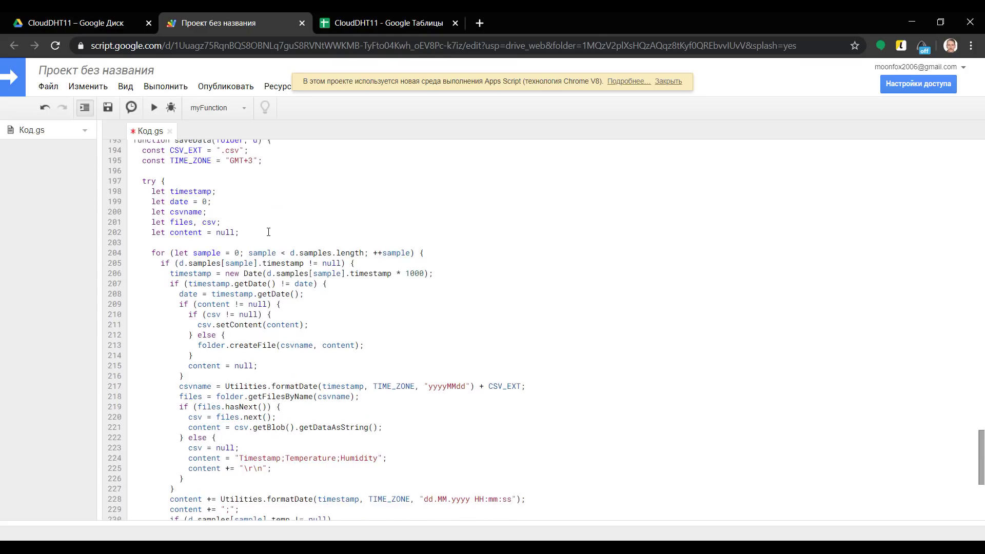
pyautogui.scroll(-6, 261, 318)
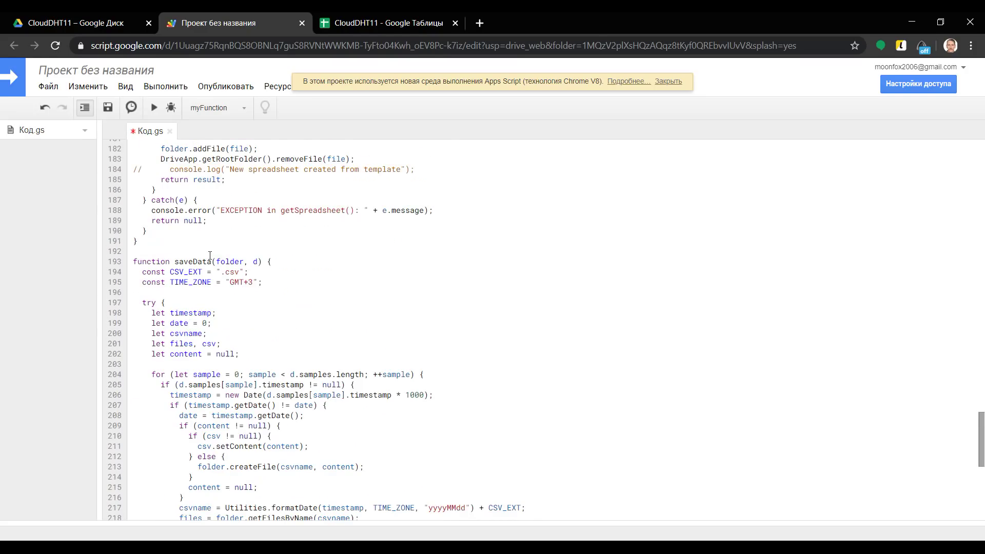
pyautogui.moveTo(229, 288); pyautogui.dragTo(254, 286)
pyautogui.click(337, 286)
# Switch to the CloudDHT11 template spreadsheet and copy its document ID from the web address.
pyautogui.scroll(10, 337, 287)
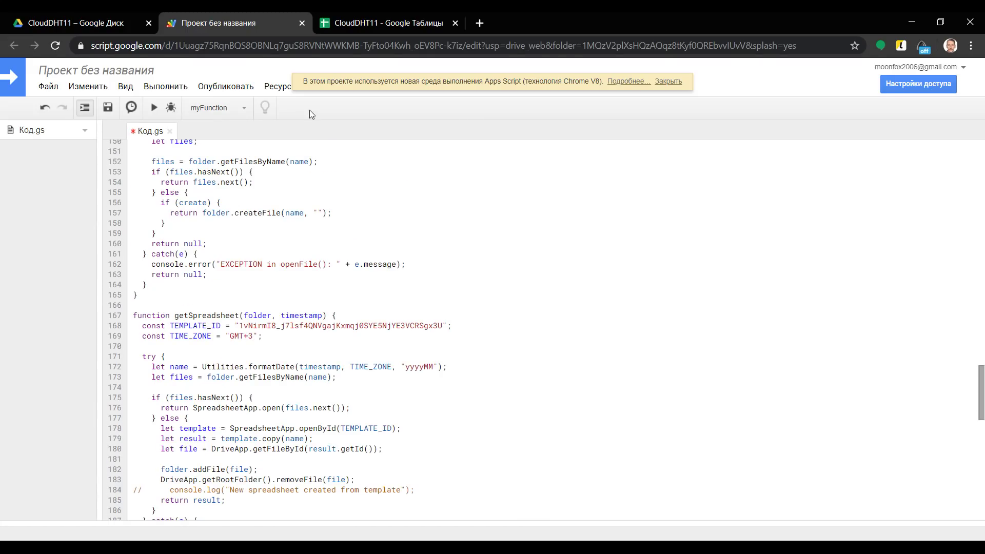
pyautogui.click(386, 23)
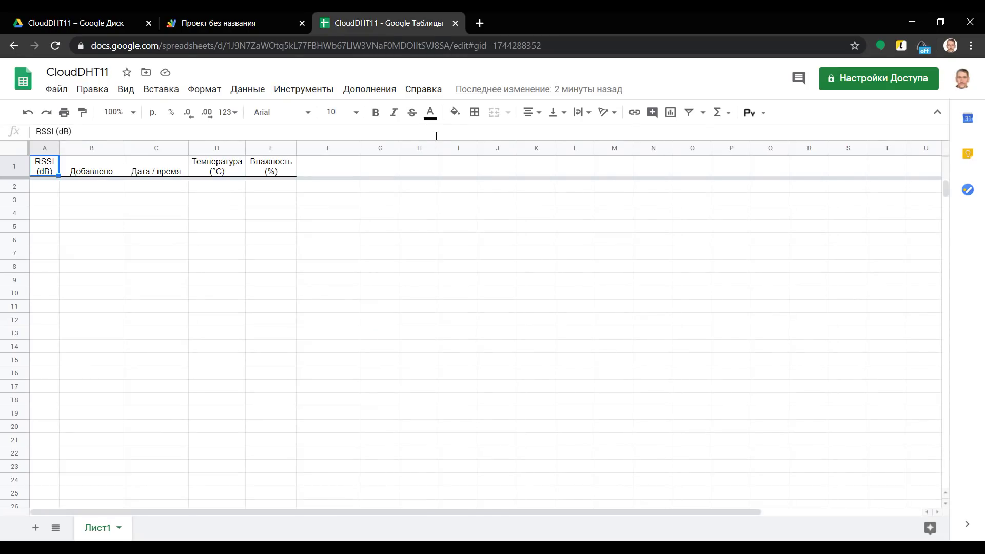
pyautogui.click(233, 24)
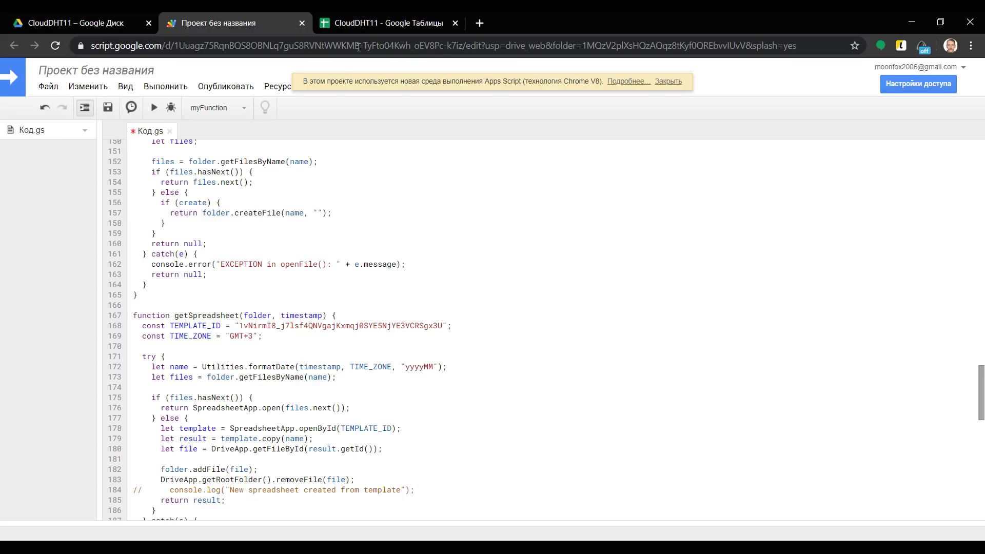
pyautogui.click(388, 23)
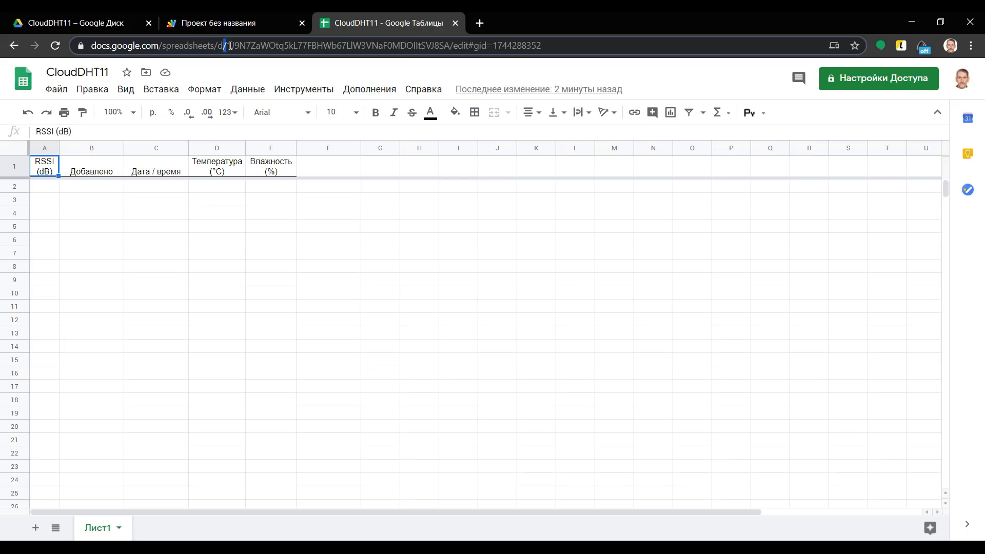
pyautogui.click(234, 46)
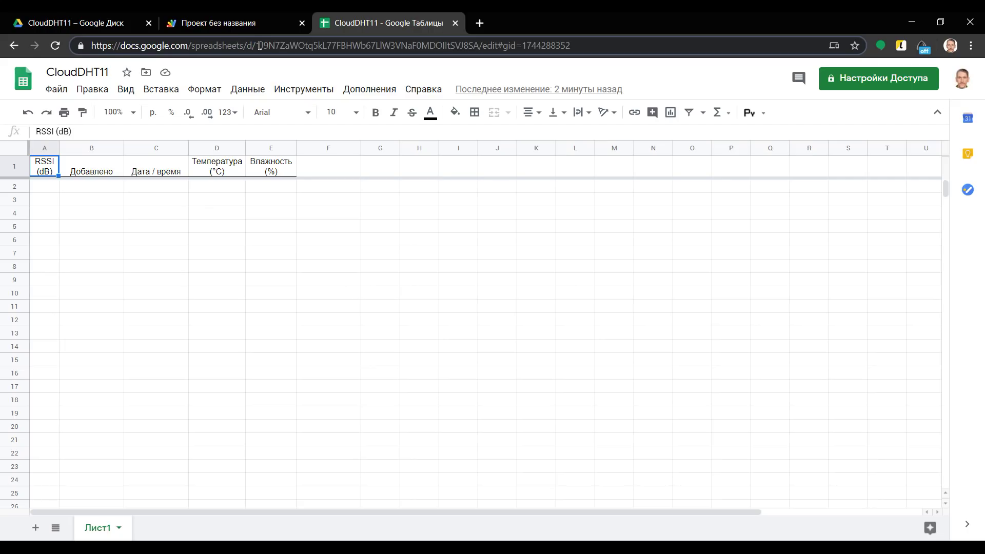
pyautogui.doubleClick(258, 45)
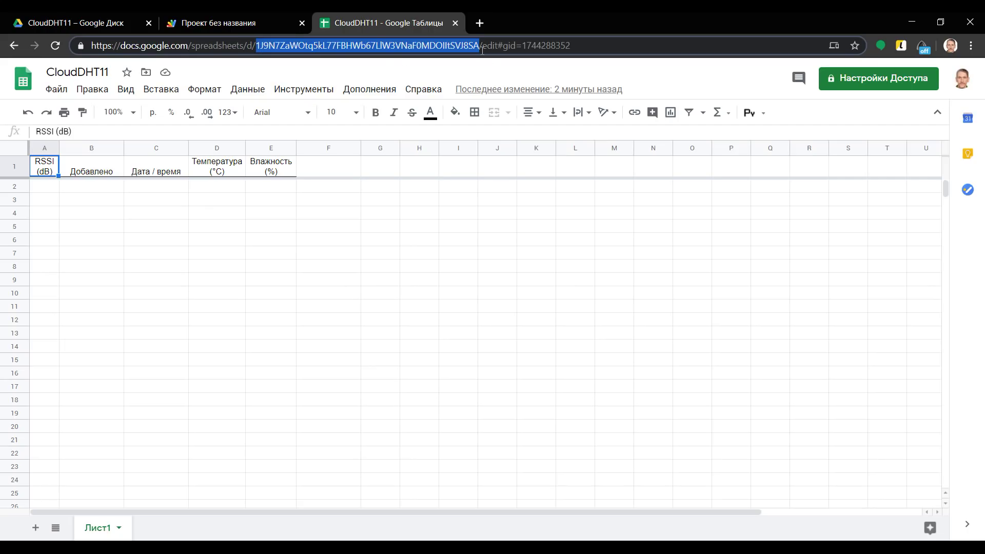
pyautogui.rightClick(377, 44)
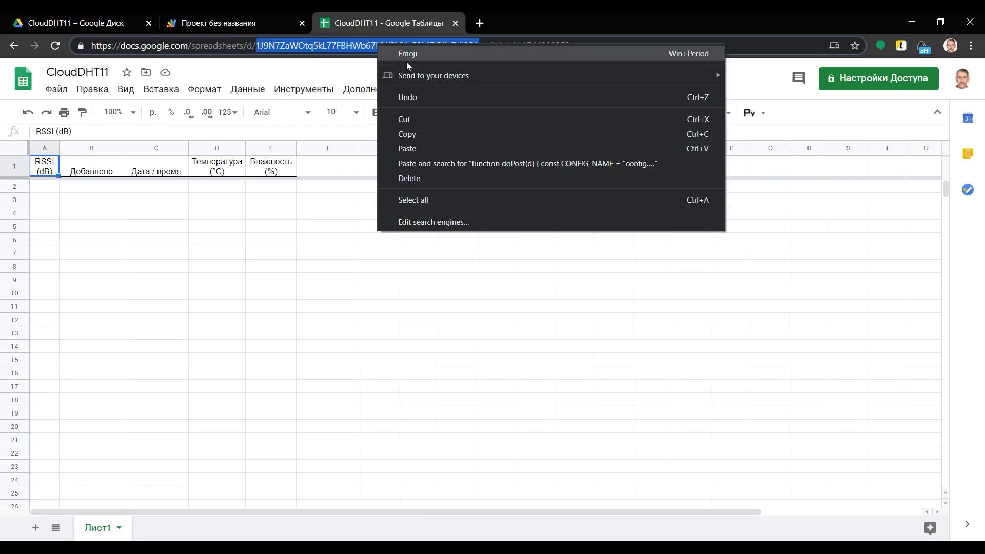
pyautogui.click(409, 134)
# Return to the script project and replace the TEMPLATE_ID value in the getSpreadsheet function with the copied spreadsheet ID.
pyautogui.click(266, 20)
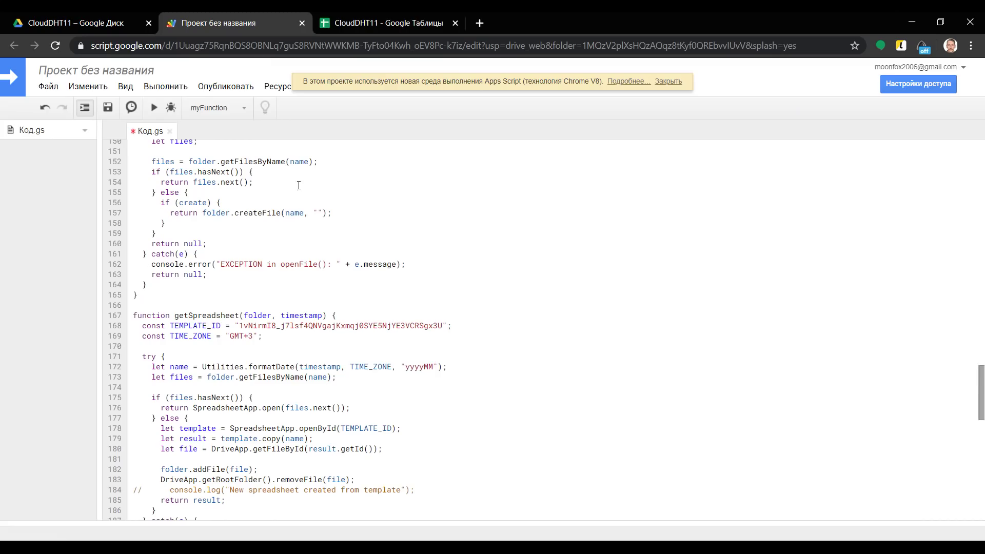
pyautogui.doubleClick(322, 325)
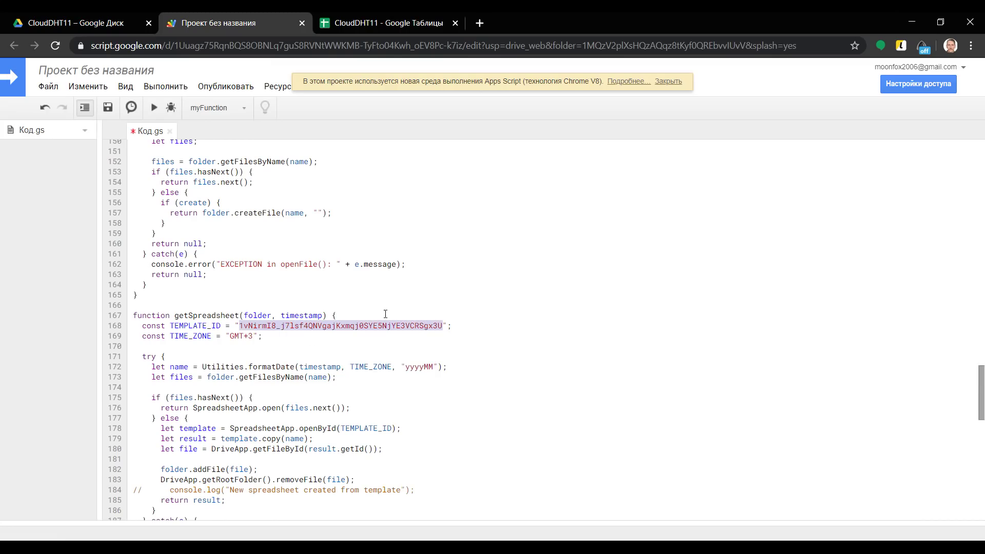
pyautogui.hotkey('ctrl', 'v')
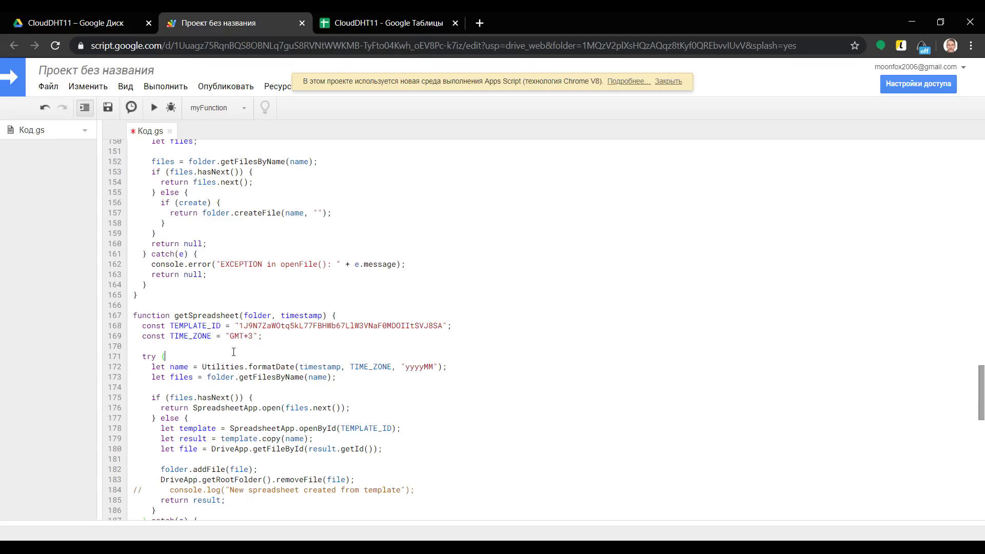
# Save the script project under the name CloudDHT11.
pyautogui.scroll(10, 244, 334)
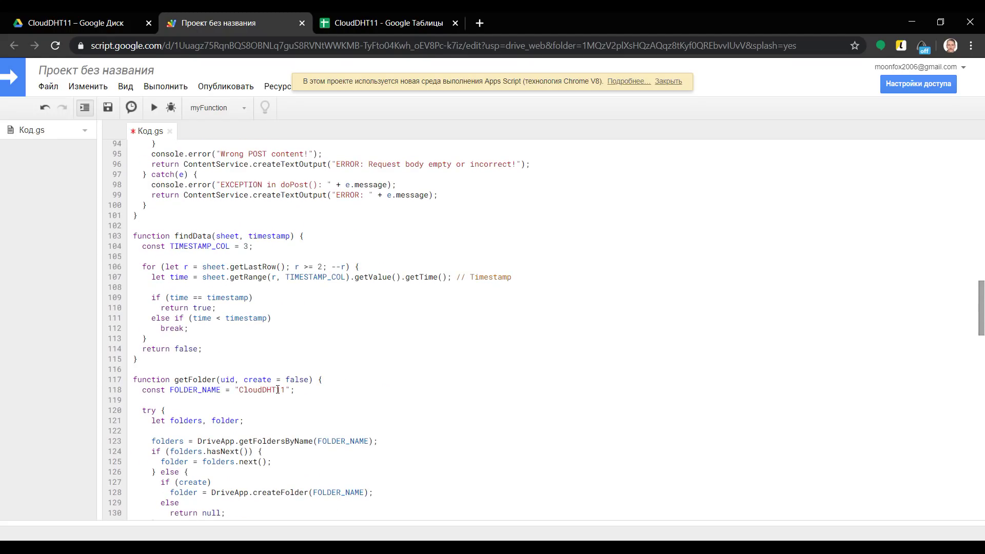
pyautogui.scroll(17, 278, 390)
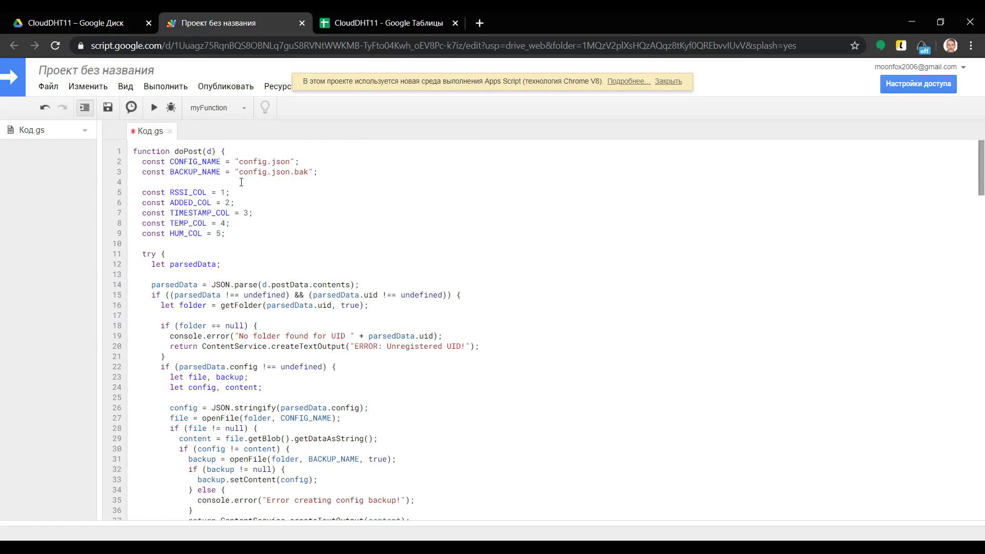
pyautogui.hotkey('ctrl', 's')
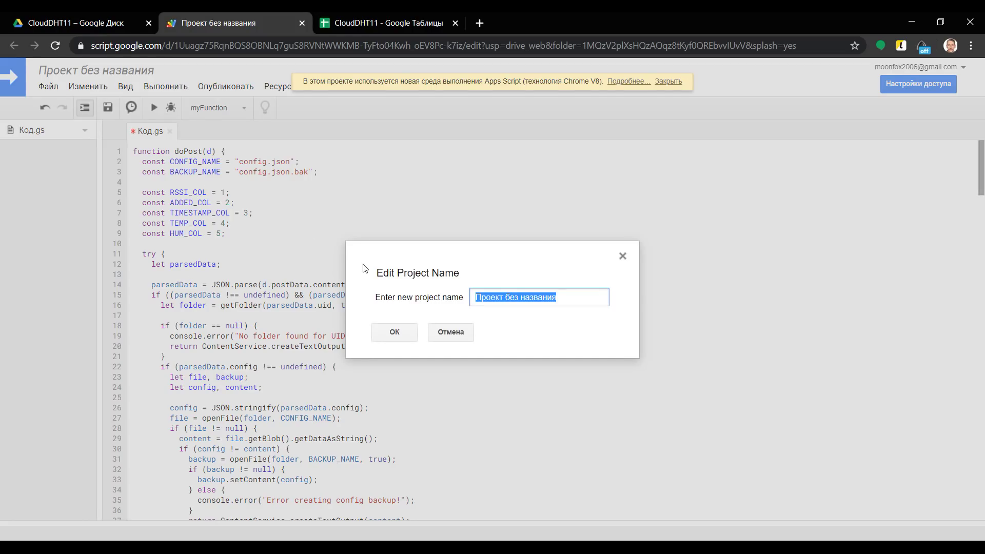
pyautogui.write('CloudDHT11')
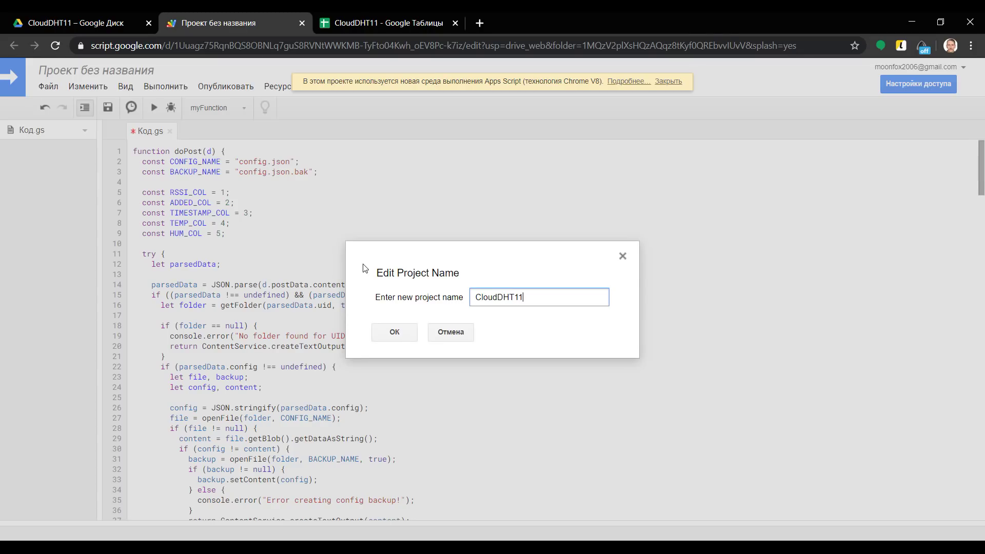
pyautogui.click(394, 333)
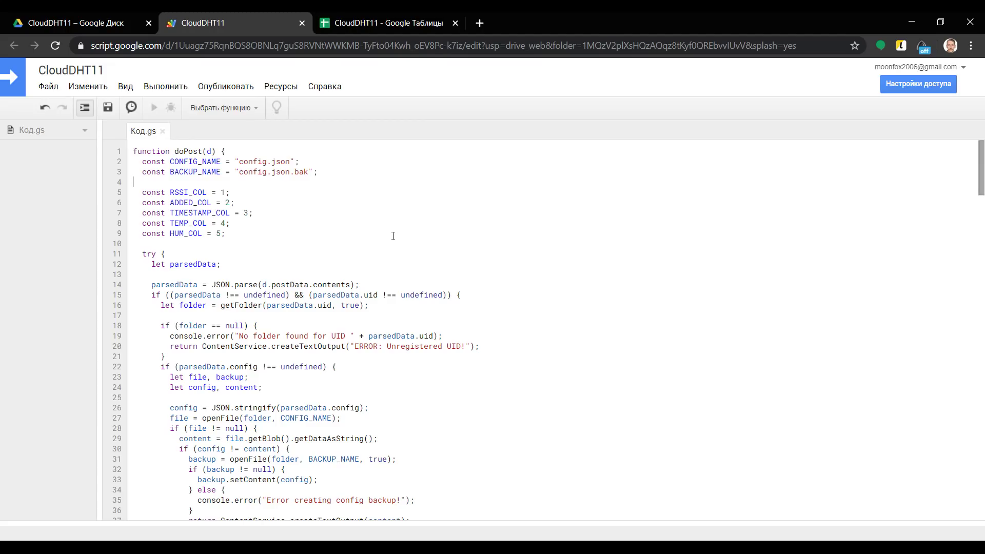
# Deploy the project as a new web app version with access granted to "Anyone, even anonymous".
pyautogui.click(236, 92)
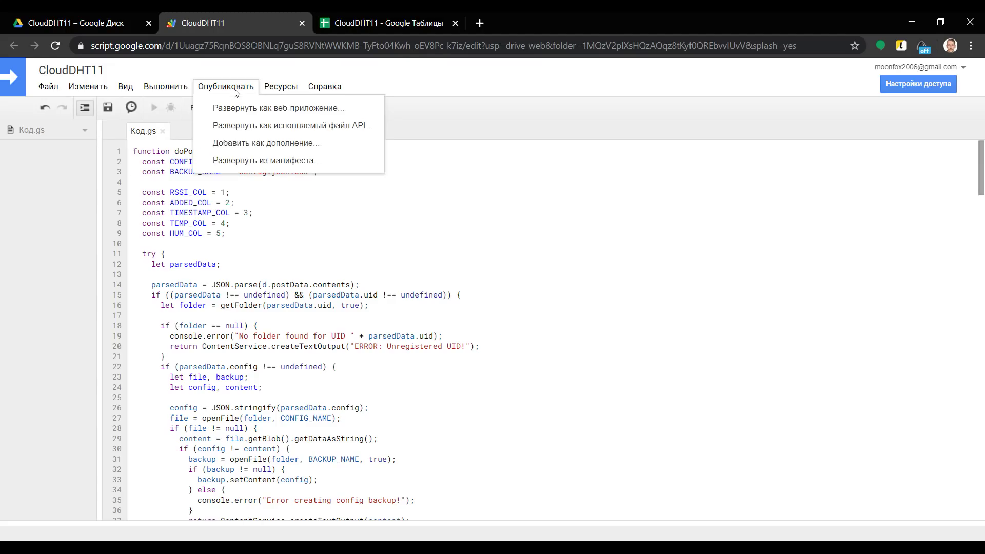
pyautogui.click(281, 108)
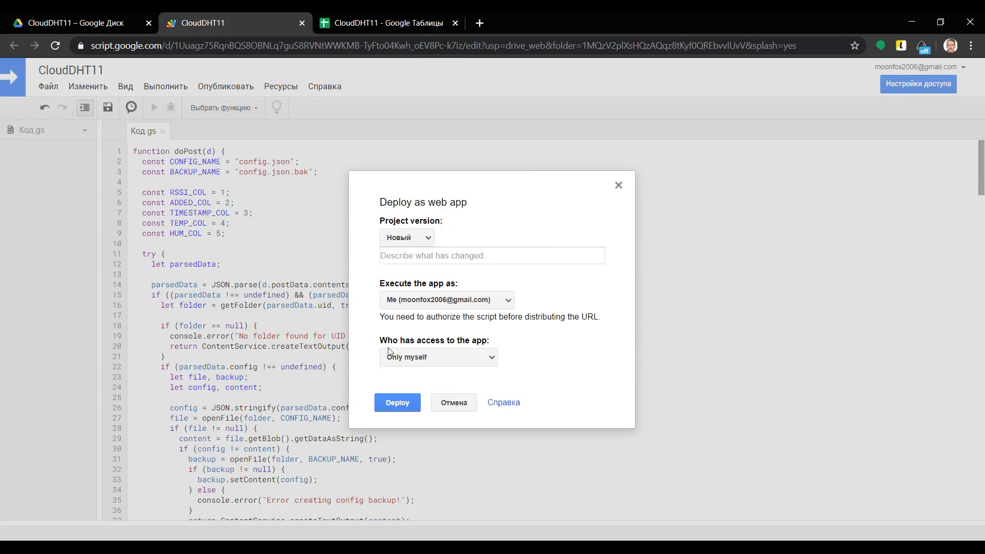
pyautogui.click(471, 354)
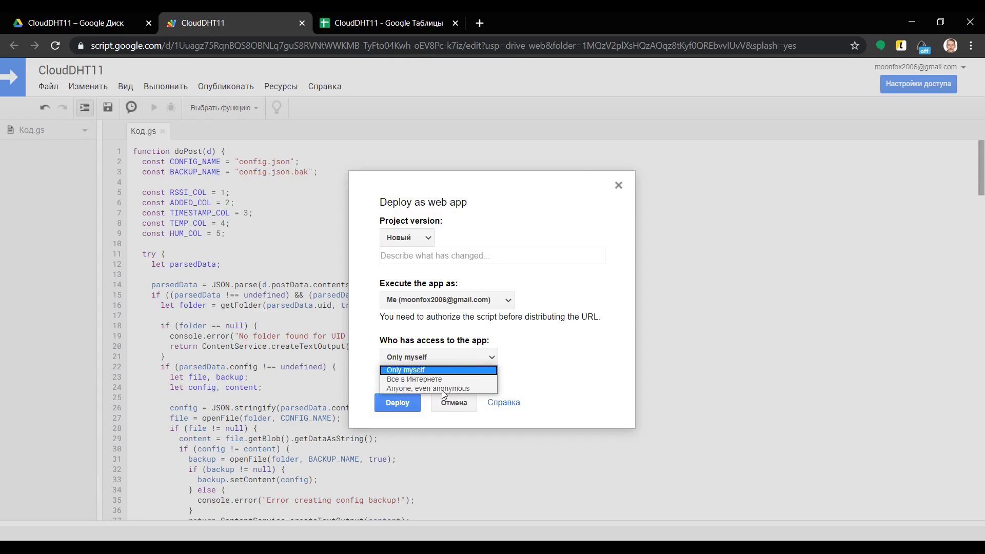
pyautogui.click(414, 389)
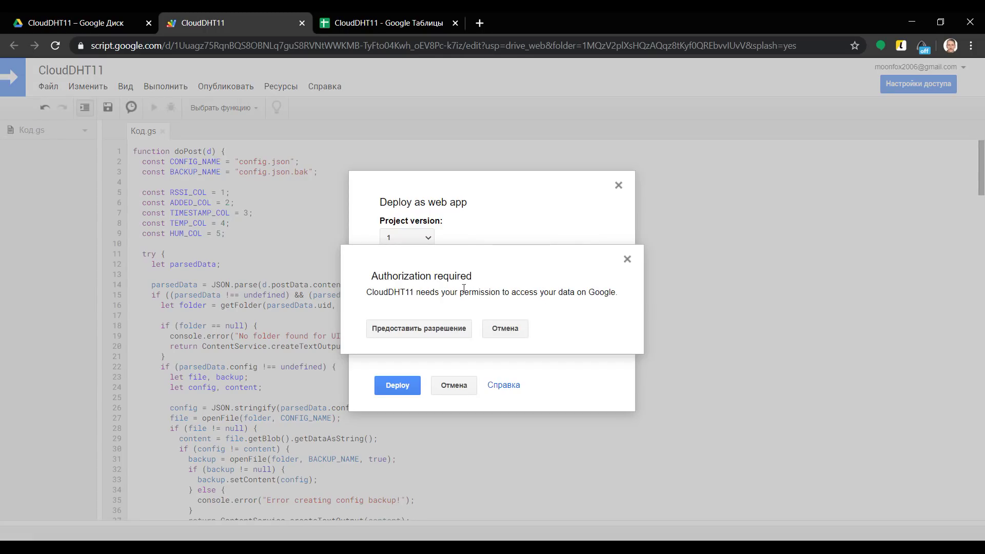
# Authorize CloudDHT11 with the Google account, proceeding past the unverified-app page and allowing access to Drive files and spreadsheets.
pyautogui.click(420, 327)
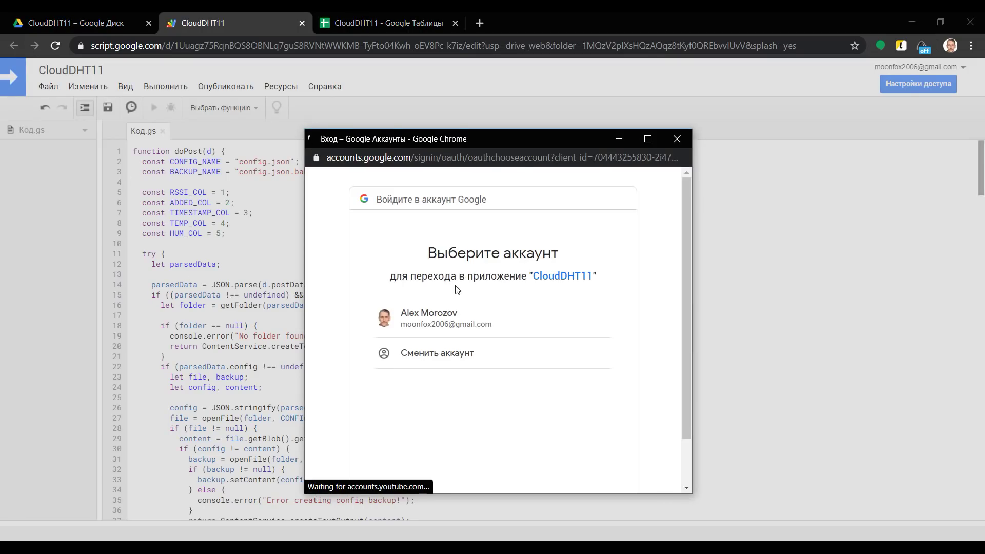
pyautogui.click(425, 322)
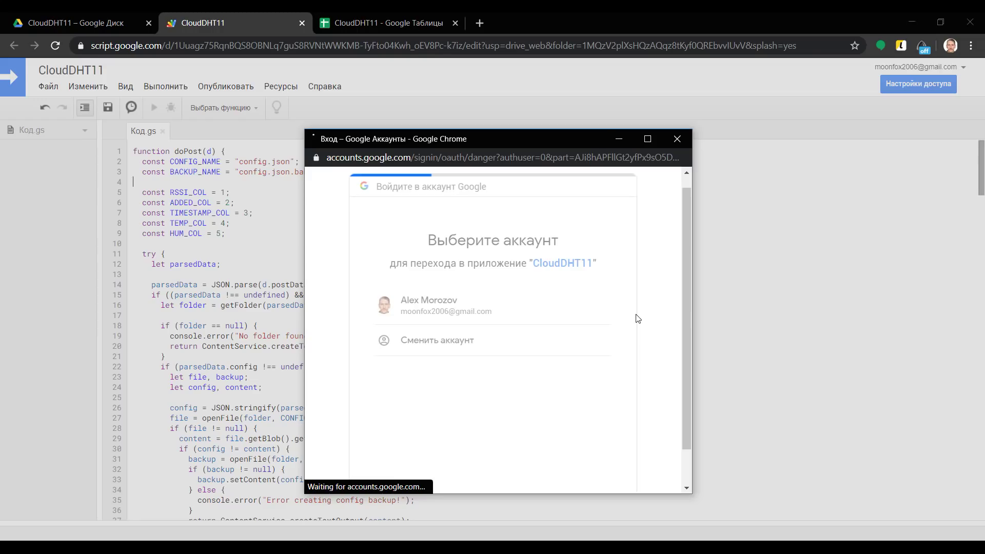
pyautogui.click(420, 372)
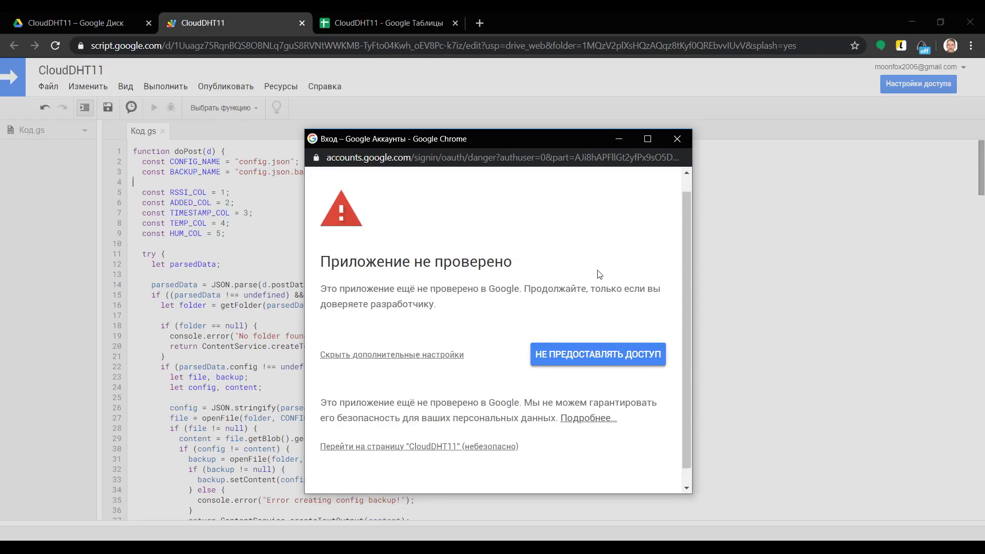
pyautogui.click(422, 434)
pyautogui.scroll(-2, 572, 294)
pyautogui.scroll(1, 572, 294)
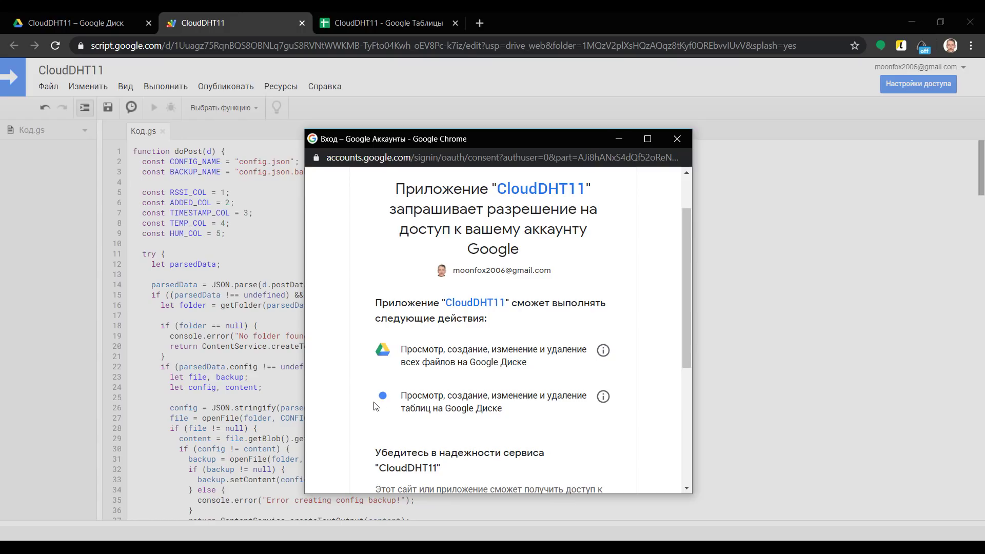
pyautogui.scroll(-4, 536, 369)
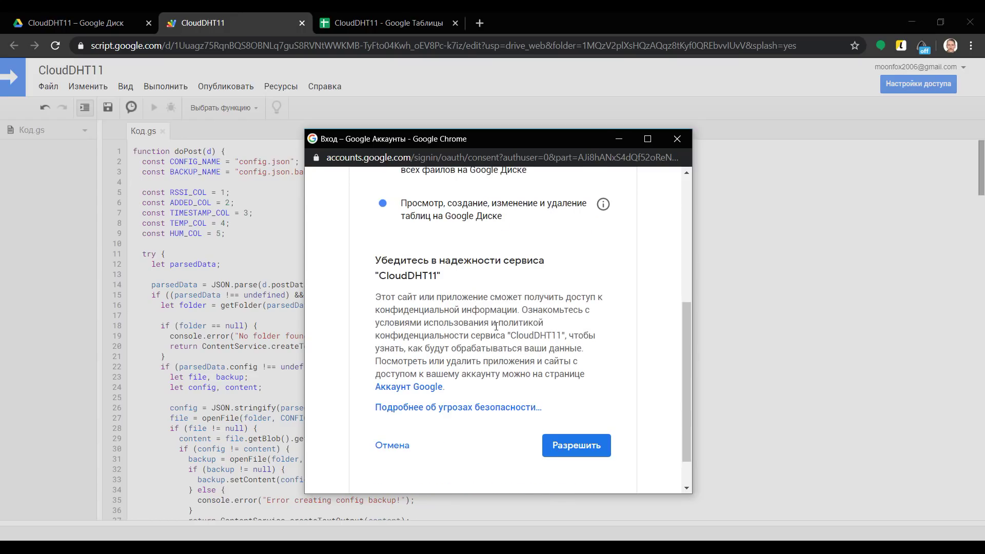
pyautogui.click(579, 444)
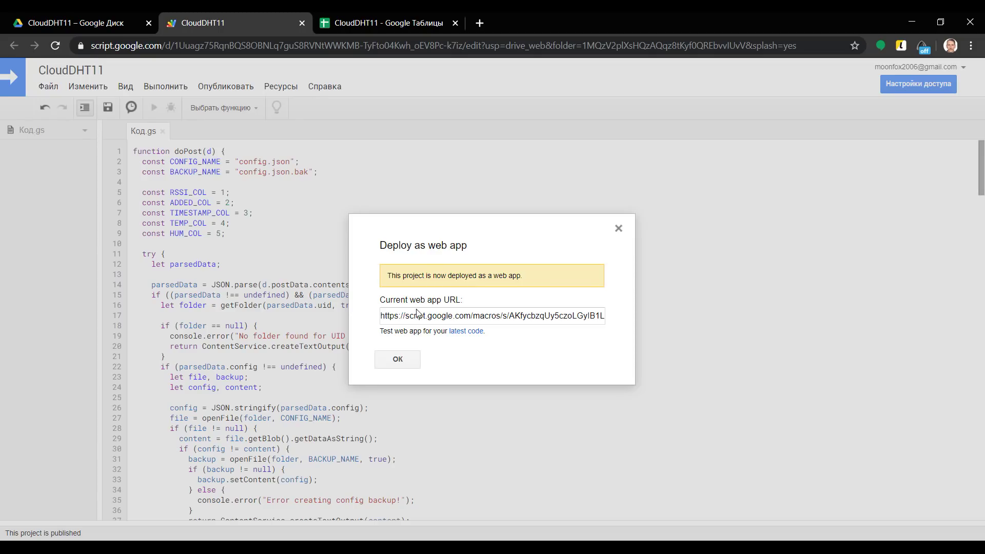
# Copy the current web app URL and close the deployment dialog.
pyautogui.tripleClick(447, 316)
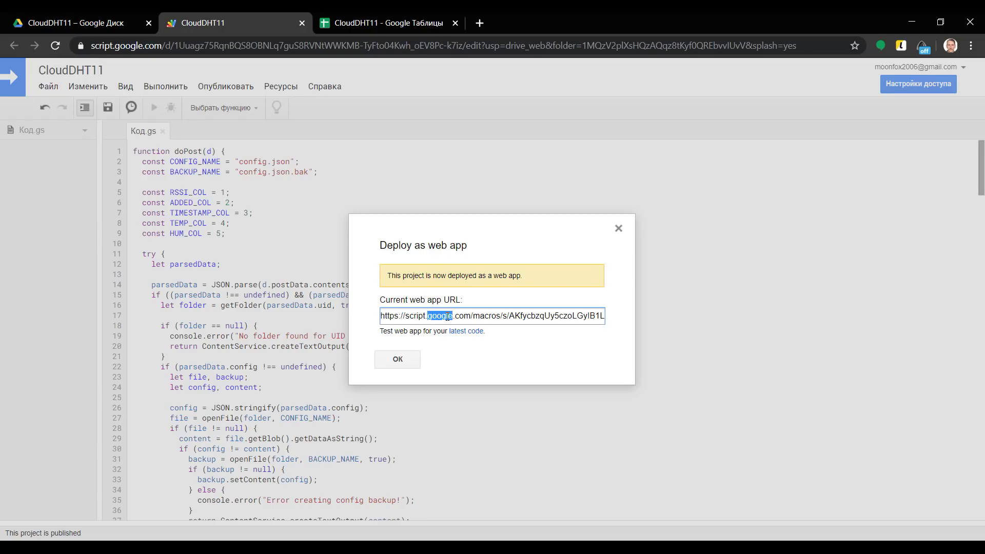
pyautogui.rightClick(447, 316)
pyautogui.click(501, 328)
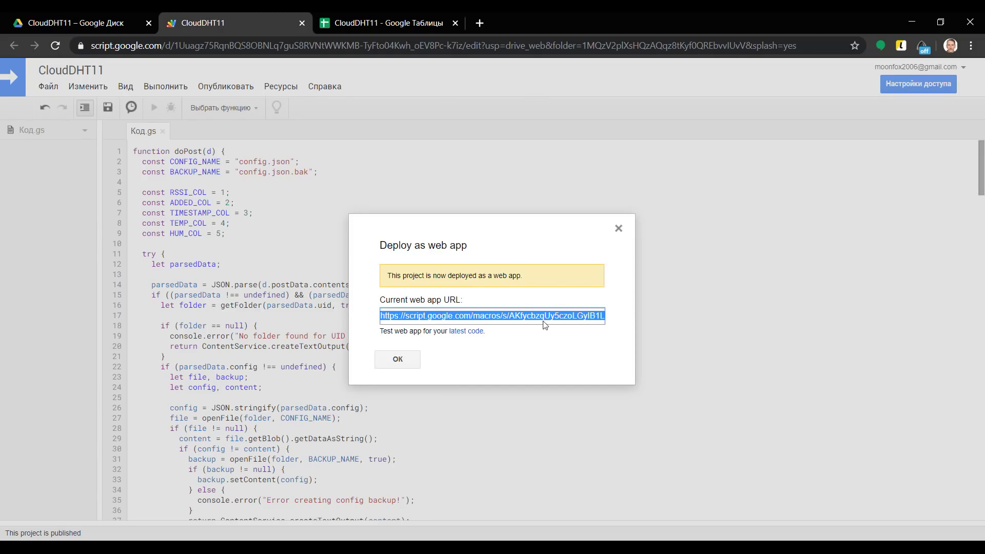
pyautogui.click(399, 360)
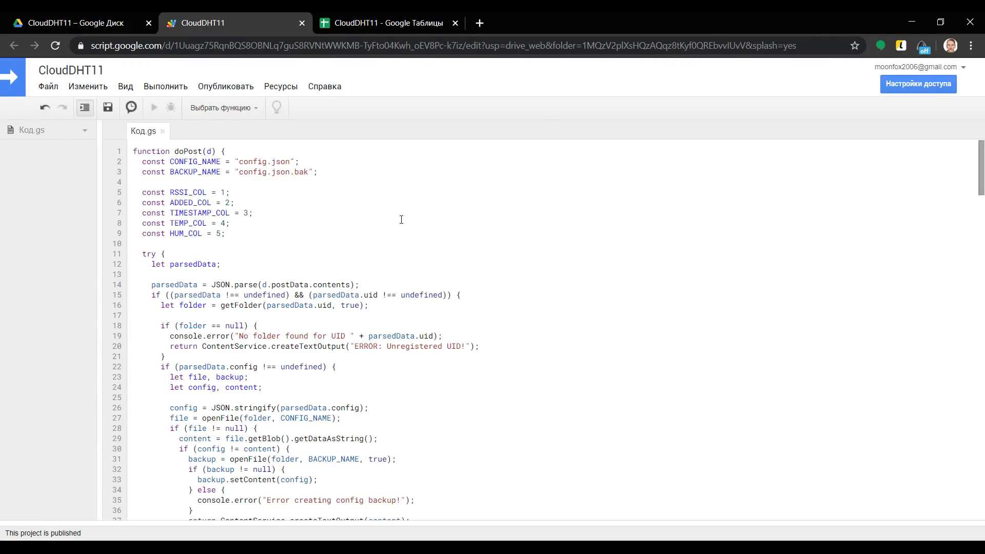
# Switch to Visual Studio Code, close CloudDHT11.gt and replace the asterisks in config.json's script_uri value with the copied web app URL.
pyautogui.hotkey('alt', 'Tab')
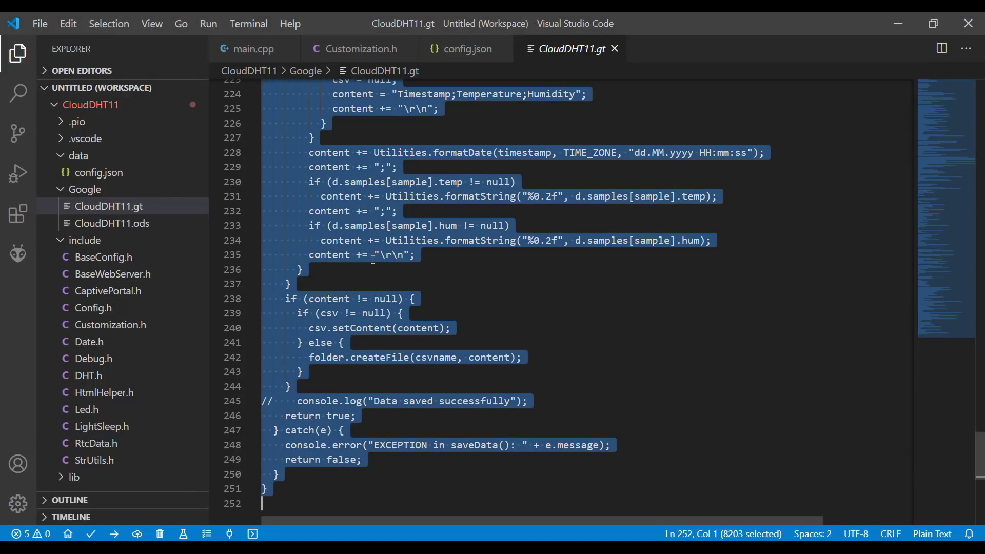
pyautogui.click(404, 313)
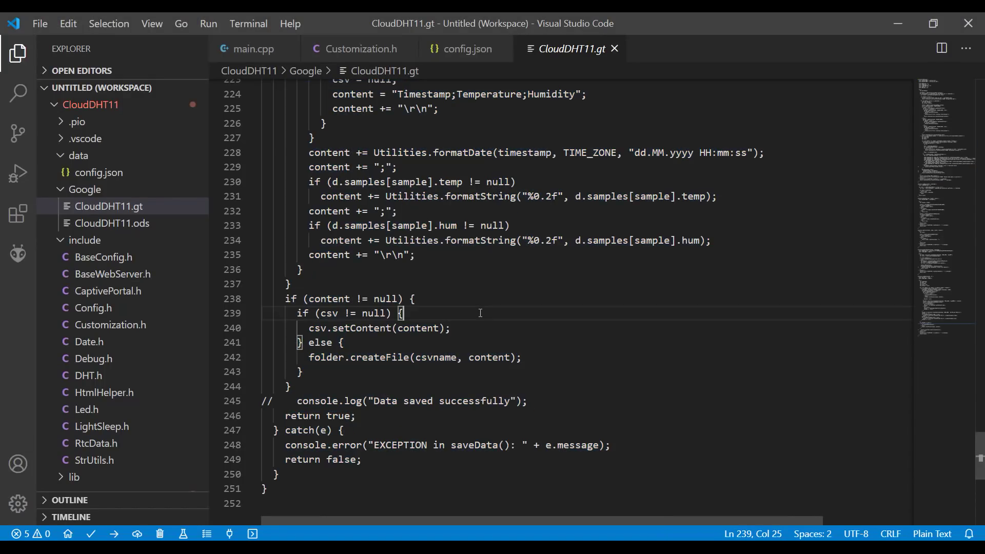
pyautogui.click(614, 48)
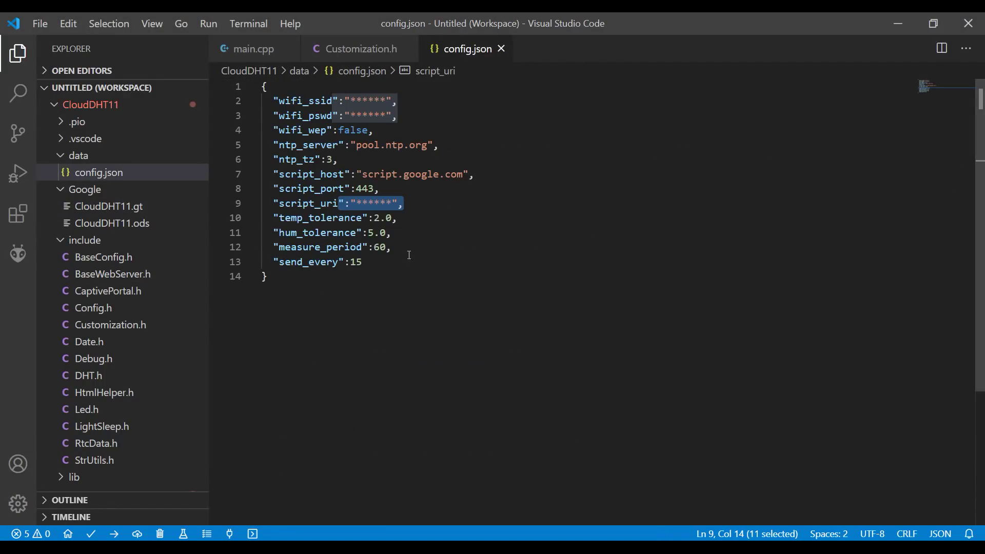
pyautogui.click(378, 202)
pyautogui.press('Left')
pyautogui.press('Left')
pyautogui.press('Left')
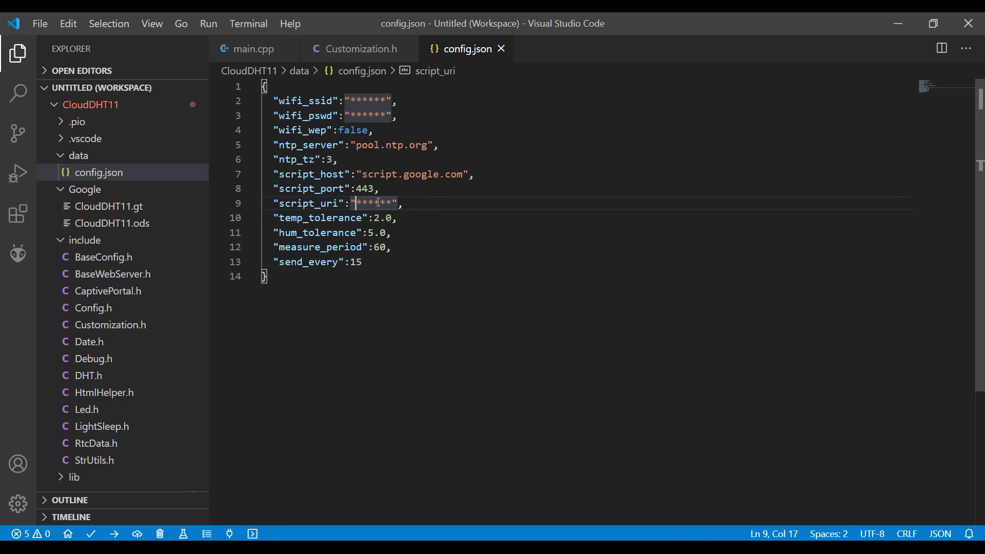
pyautogui.hotkey('shift', 'Right')
pyautogui.hotkey('shift', 'Right')
pyautogui.hotkey('shift', 'Right')
pyautogui.hotkey('shift', 'Right')
pyautogui.hotkey('shift', 'Right')
pyautogui.hotkey('shift', 'Right')
pyautogui.hotkey('ctrl', 'v')
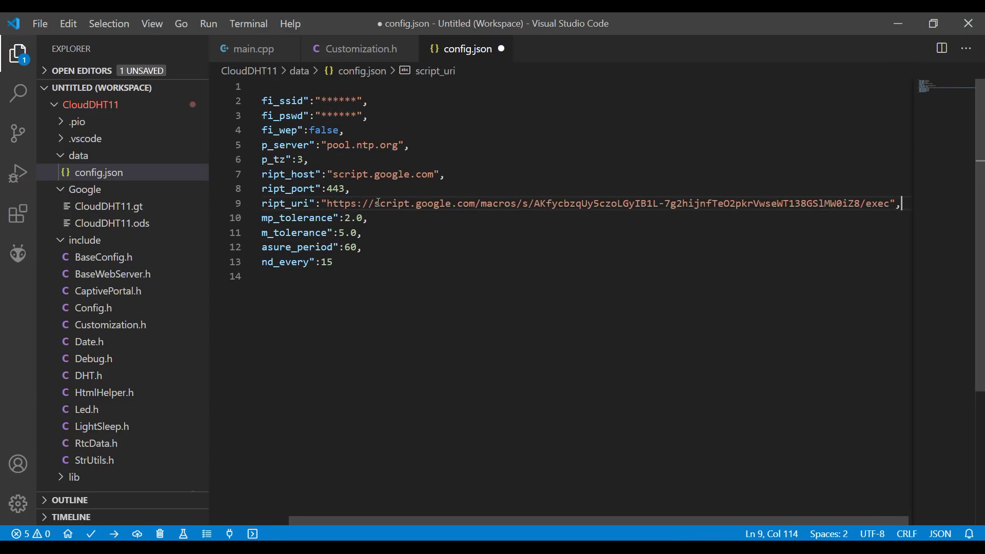
pyautogui.press('Home')
pyautogui.press('Right')
pyautogui.press('Right')
pyautogui.press('Right')
pyautogui.press('Right')
pyautogui.press('Right')
pyautogui.press('Right')
pyautogui.press('Right')
pyautogui.press('Right')
pyautogui.press('Right')
pyautogui.press('Right')
pyautogui.press('Right')
pyautogui.press('Right')
pyautogui.press('Right')
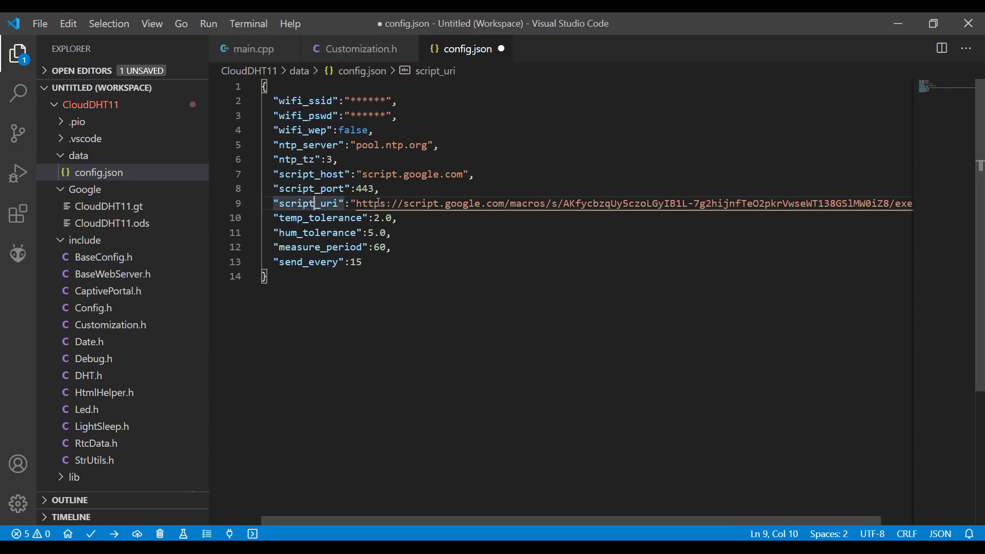
pyautogui.press('Right')
pyautogui.hotkey('shift', 'End')
pyautogui.press('Left')
pyautogui.hotkey('shift', 'Right')
pyautogui.hotkey('shift', 'Right')
pyautogui.hotkey('shift', 'Right')
pyautogui.hotkey('shift', 'Right')
pyautogui.hotkey('shift', 'Right')
pyautogui.hotkey('shift', 'Right')
pyautogui.hotkey('shift', 'Right')
pyautogui.hotkey('shift', 'Right')
pyautogui.hotkey('shift', 'Right')
pyautogui.hotkey('shift', 'Right')
pyautogui.hotkey('shift', 'Right')
pyautogui.hotkey('shift', 'Right')
pyautogui.hotkey('shift', 'Right')
pyautogui.hotkey('shift', 'Right')
pyautogui.hotkey('shift', 'Right')
pyautogui.hotkey('shift', 'Right')
pyautogui.hotkey('shift', 'Right')
pyautogui.hotkey('shift', 'Right')
pyautogui.hotkey('shift', 'Right')
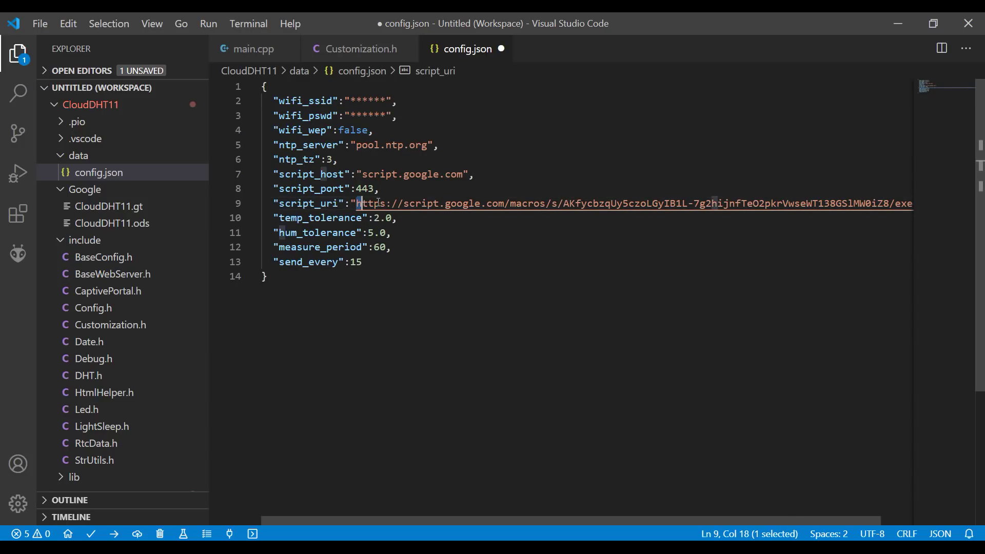
pyautogui.hotkey('shift', 'Right')
pyautogui.hotkey('shift', 'Right')
pyautogui.hotkey('shift', 'Right')
pyautogui.hotkey('shift', 'Right')
pyautogui.hotkey('shift', 'Right')
pyautogui.hotkey('shift', 'Right')
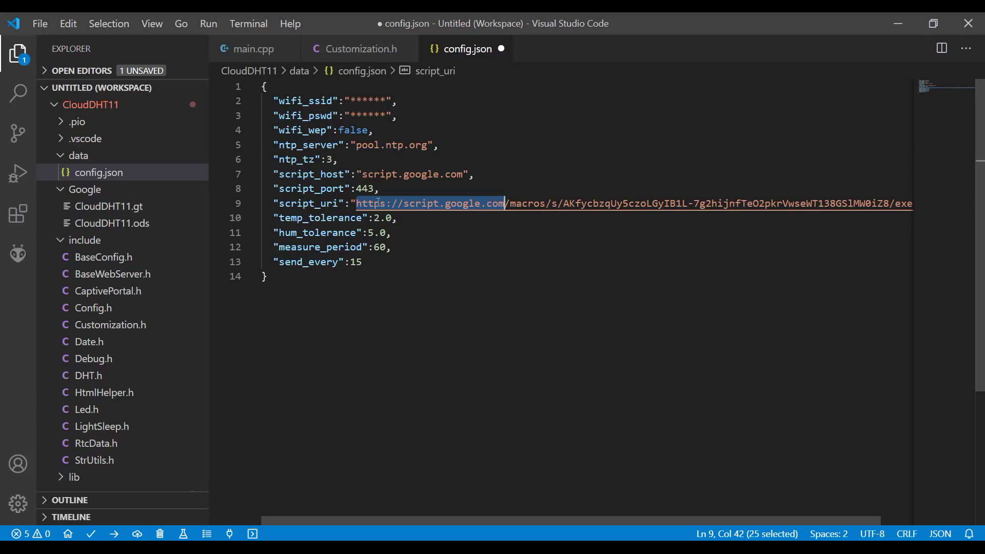
pyautogui.press('Delete')
pyautogui.press('End')
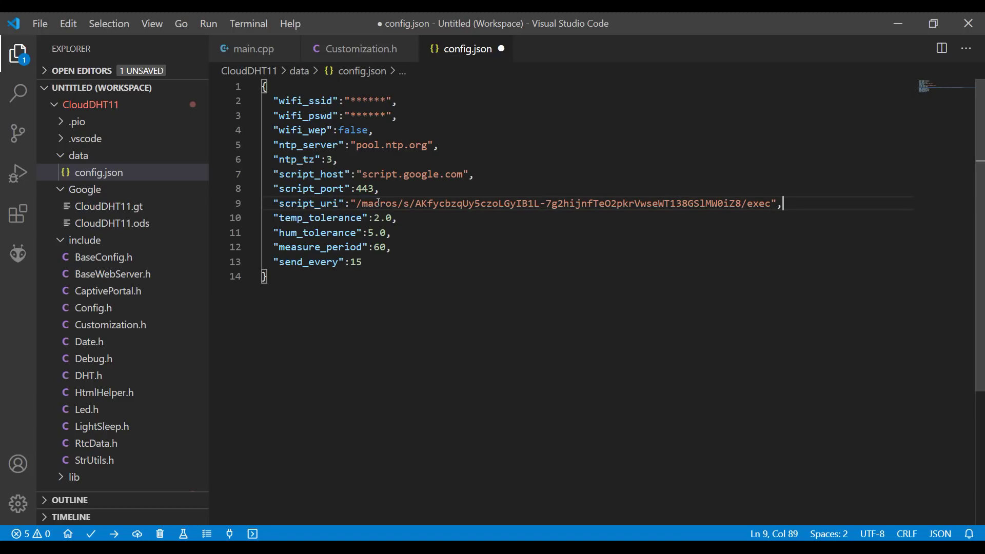
pyautogui.press('Home')
pyautogui.press('End')
pyautogui.press('Home')
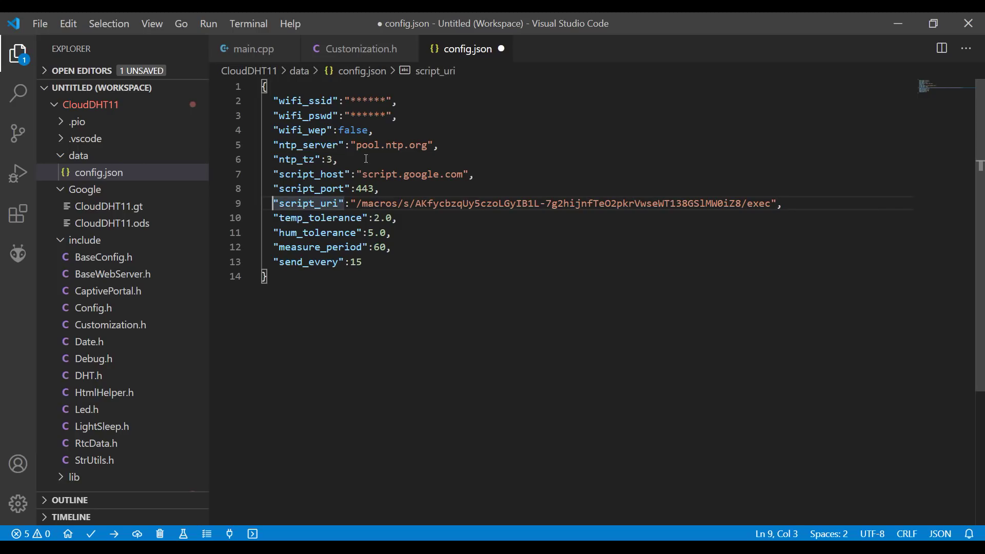
pyautogui.doubleClick(397, 174)
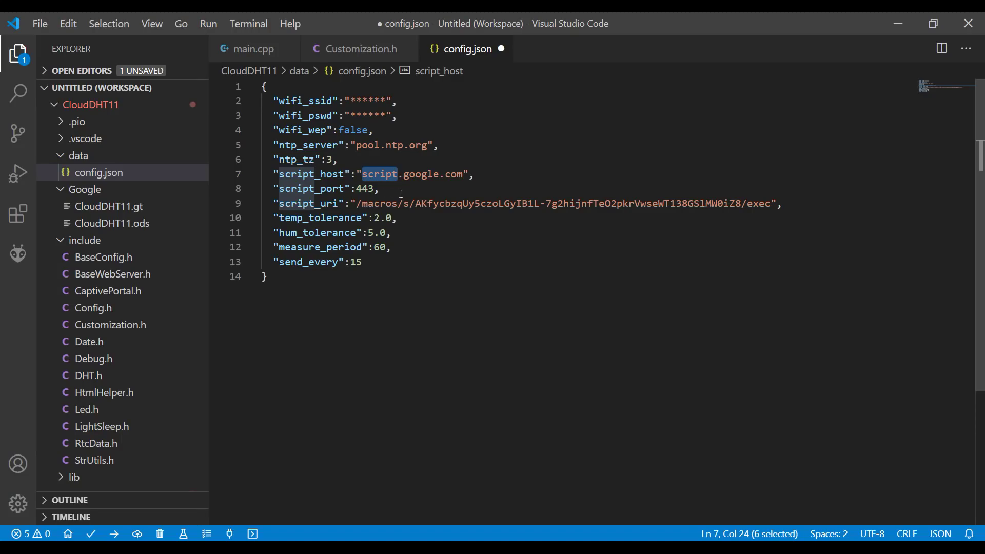
# Open Customization.h and uncomment the GSCRIPT_URI definition.
pyautogui.click(360, 49)
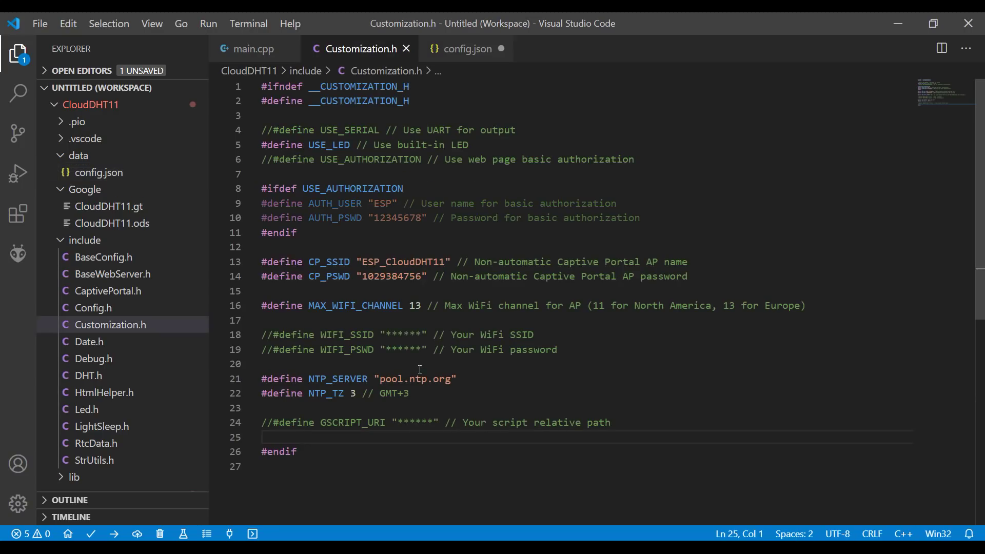
pyautogui.click(394, 424)
pyautogui.press('Home')
pyautogui.press('Delete')
pyautogui.press('Delete')
pyautogui.hotkey('ctrl', 'Right')
pyautogui.hotkey('ctrl', 'Right')
pyautogui.press('Right')
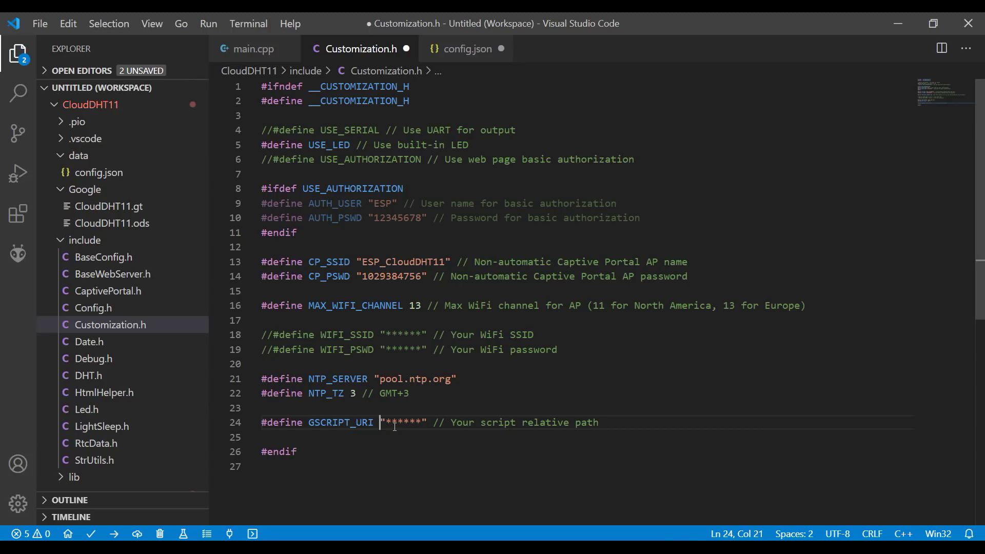
# Replace the asterisks in the GSCRIPT_URI value with the copied web app URL.
pyautogui.press('Right')
pyautogui.hotkey('shift', 'Right')
pyautogui.hotkey('shift', 'Right')
pyautogui.hotkey('shift', 'Right')
pyautogui.hotkey('shift', 'Right')
pyautogui.hotkey('shift', 'Right')
pyautogui.hotkey('shift', 'Right')
pyautogui.hotkey('ctrl', 'v')
pyautogui.press('Home')
pyautogui.hotkey('ctrl', 'Right')
pyautogui.hotkey('ctrl', 'Right')
pyautogui.press('Right')
pyautogui.press('Right')
pyautogui.press('Delete')
pyautogui.press('Delete')
pyautogui.press('Delete')
pyautogui.press('Delete')
pyautogui.press('Delete')
pyautogui.press('Delete')
pyautogui.press('Delete')
pyautogui.press('Delete')
pyautogui.press('Delete')
pyautogui.press('Delete')
pyautogui.press('Delete')
pyautogui.press('Delete')
pyautogui.press('Delete')
pyautogui.press('Delete')
pyautogui.press('Delete')
pyautogui.press('Delete')
pyautogui.press('Delete')
pyautogui.press('Delete')
pyautogui.press('Delete')
pyautogui.press('Delete')
pyautogui.press('Delete')
pyautogui.press('Delete')
pyautogui.press('Delete')
pyautogui.press('End')
pyautogui.press('Home')
pyautogui.press('Down')
pyautogui.hotkey('ctrl', 's')
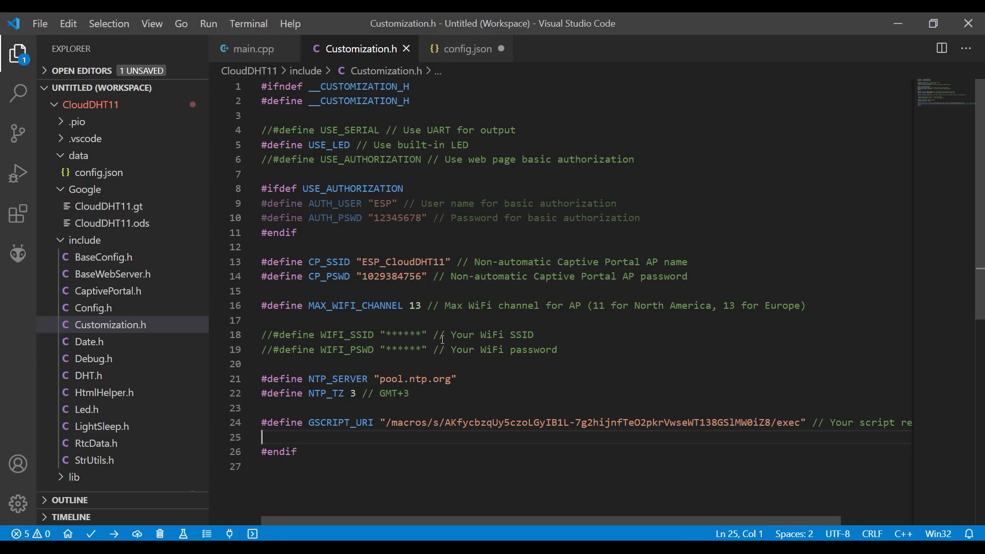
# Return to config.json and save the file.
pyautogui.click(457, 50)
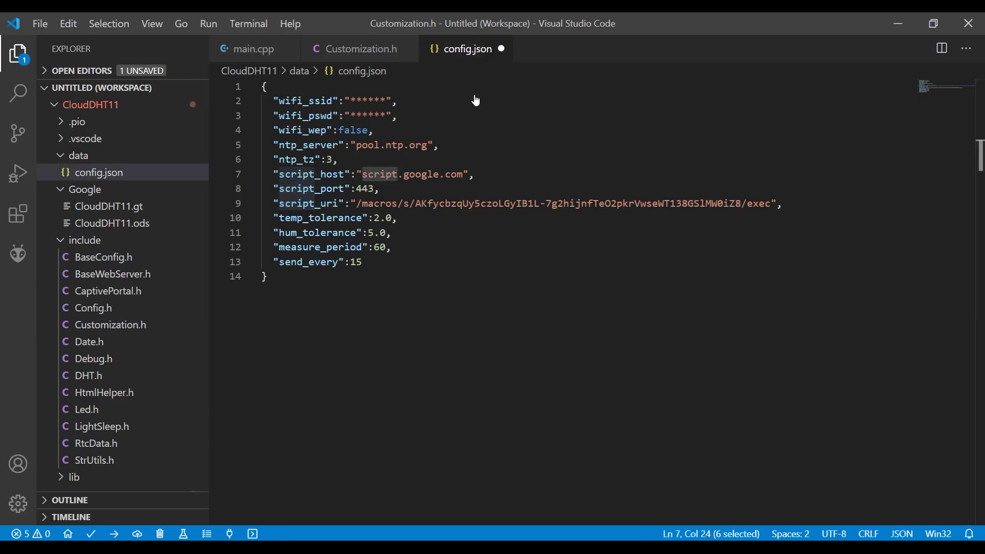
pyautogui.click(445, 279)
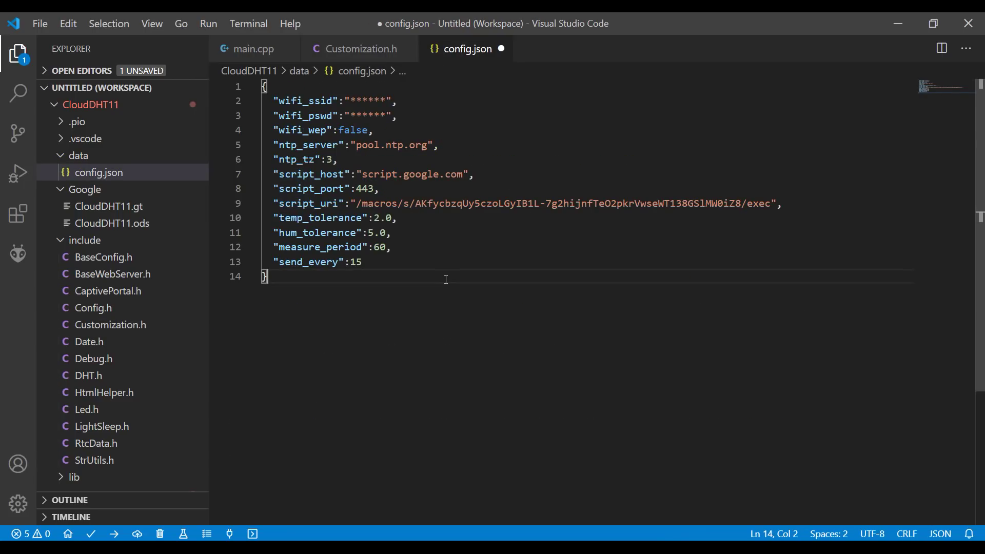
pyautogui.hotkey('ctrl', 's')
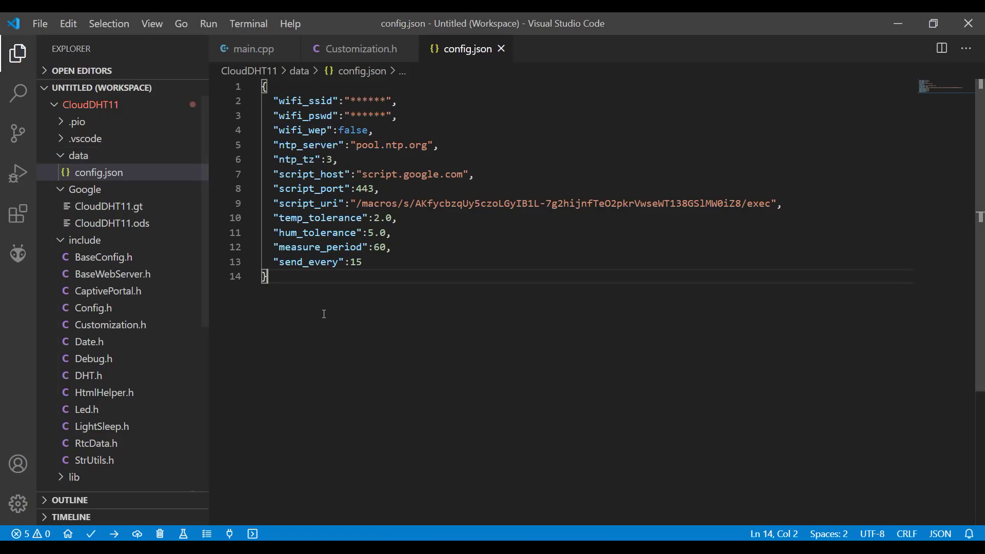
# Expand PlatformIO's project tasks and enlarge their list to find the Upload File System image task.
pyautogui.click(18, 253)
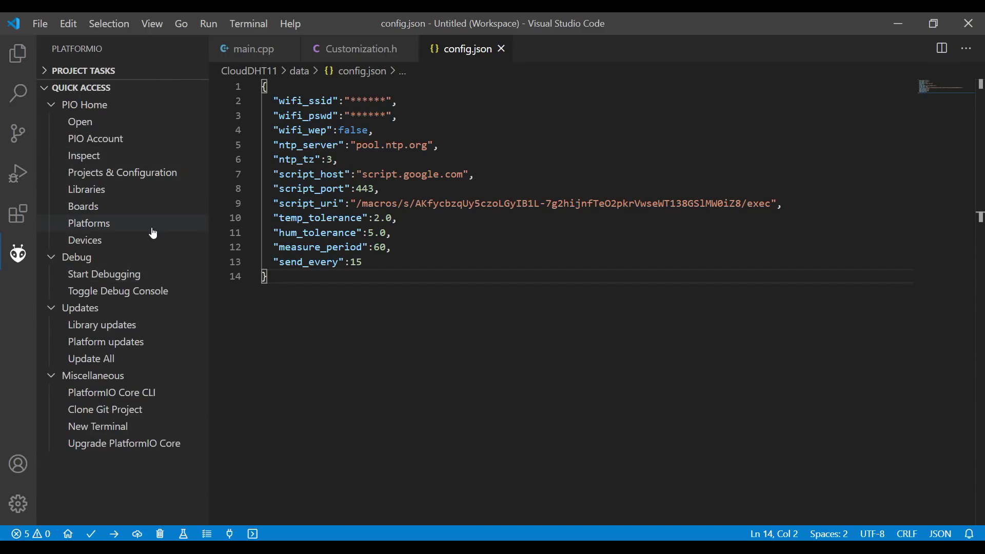
pyautogui.click(18, 54)
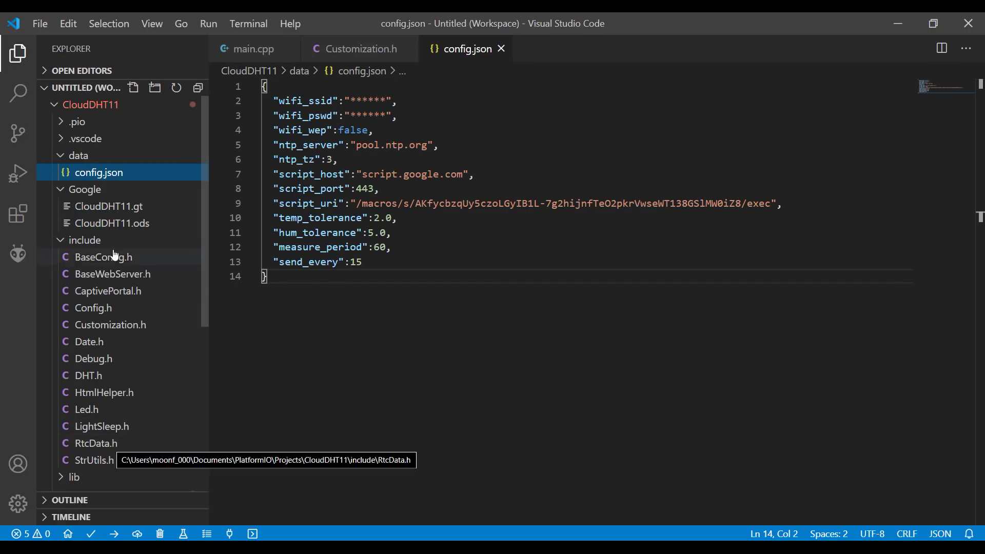
pyautogui.click(18, 254)
pyautogui.click(77, 70)
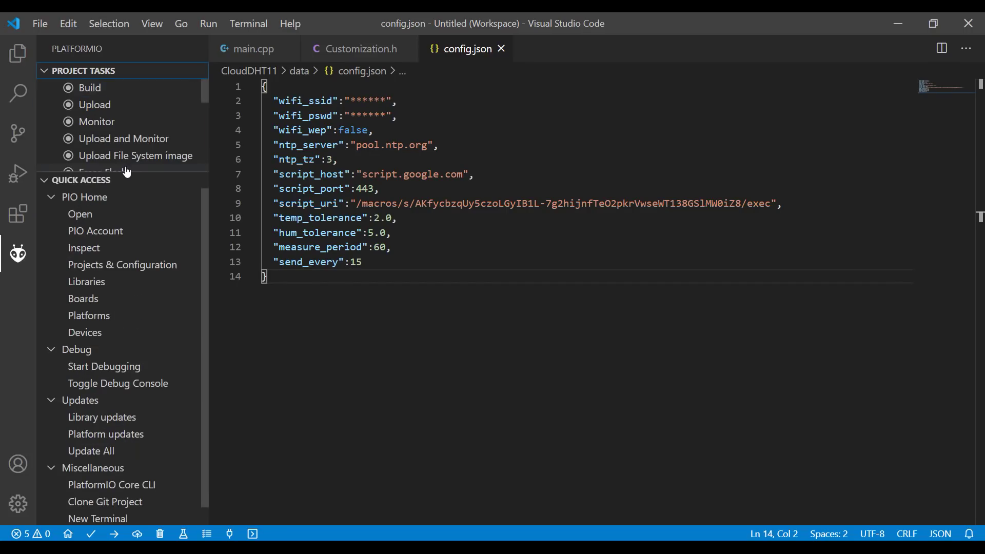
pyautogui.scroll(-2, 141, 135)
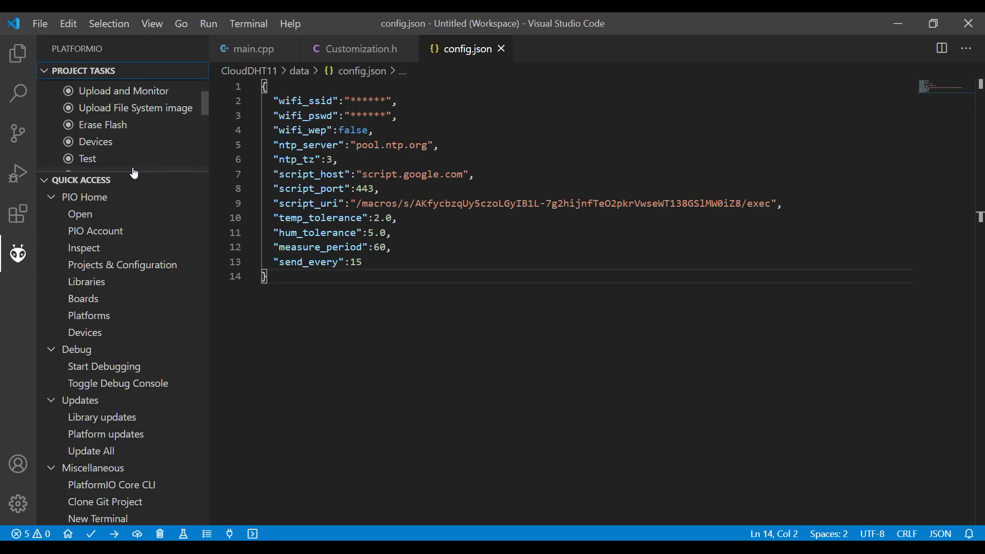
pyautogui.moveTo(135, 174); pyautogui.dragTo(134, 270)
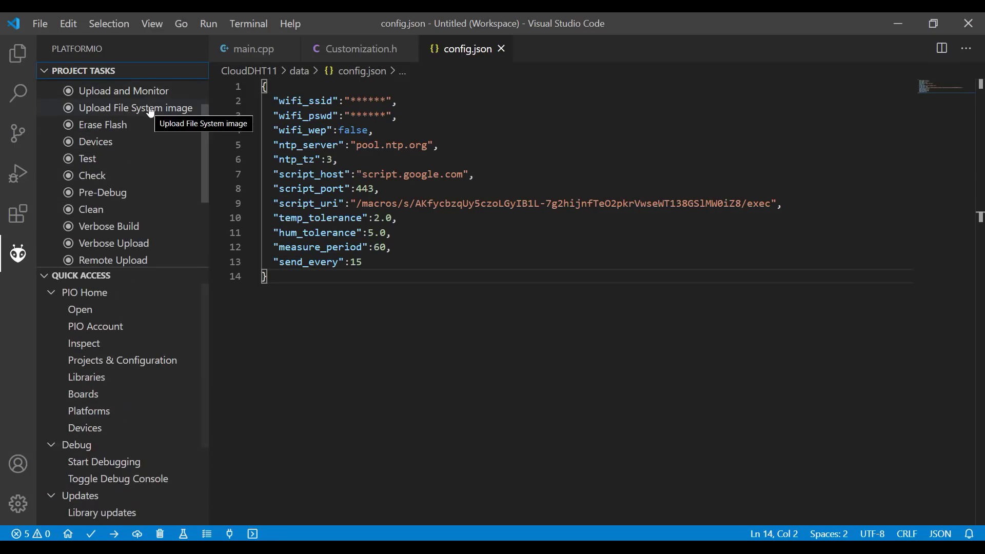
# Return to the project files and highlight the relative script path in config.json's script_uri value.
pyautogui.click(18, 53)
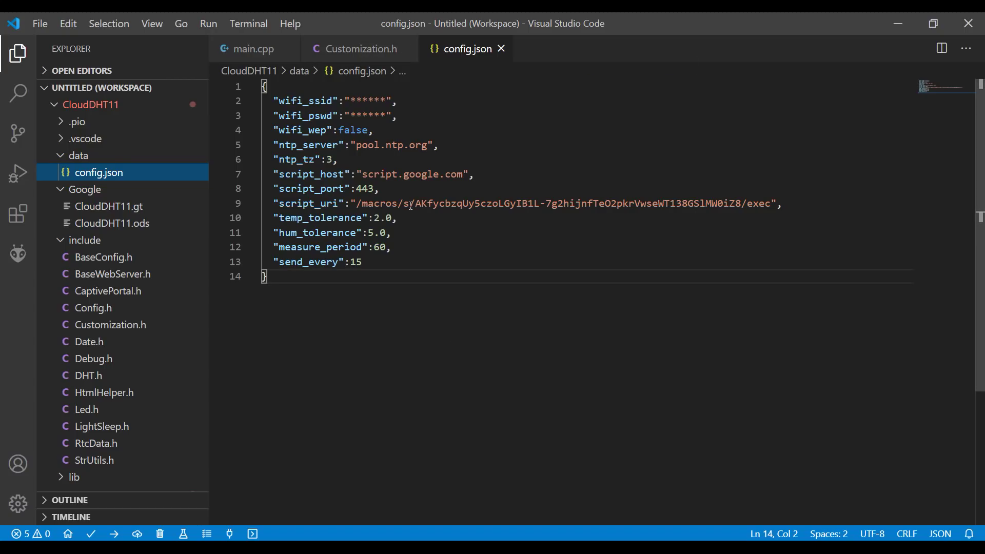
pyautogui.moveTo(356, 203); pyautogui.dragTo(770, 203)
pyautogui.click(619, 247)
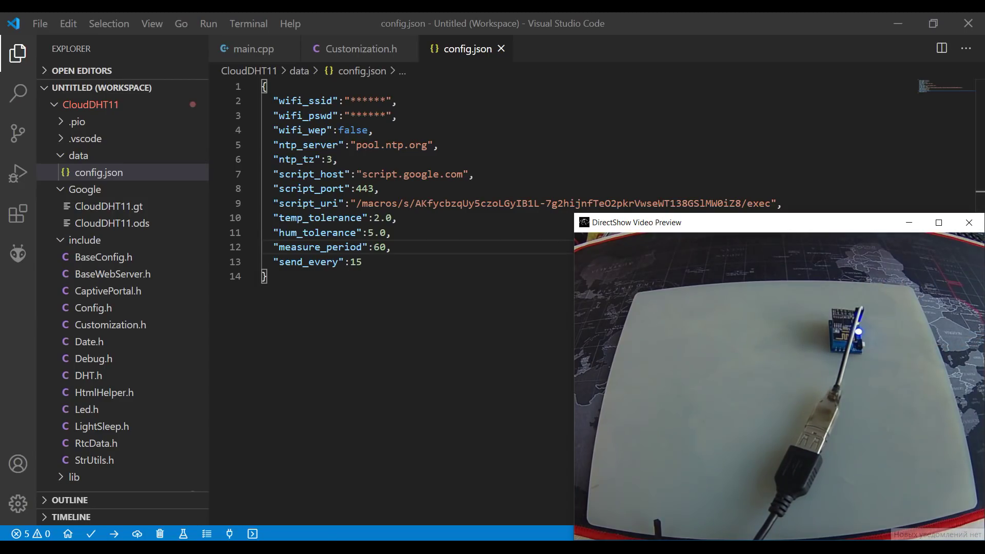
# Connect the computer to the ESP_CloudDHT11 Wi-Fi network.
pyautogui.click(964, 539)
pyautogui.click(811, 434)
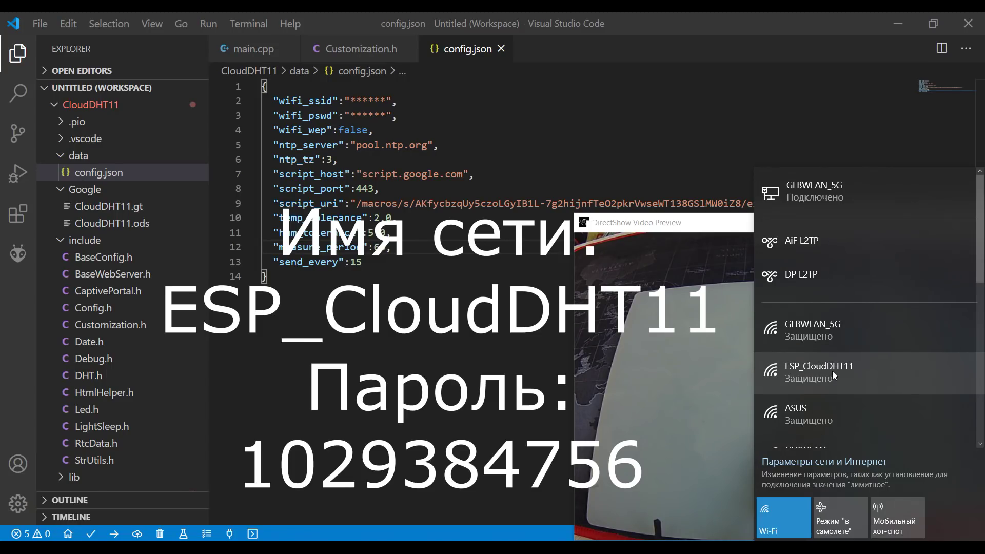
pyautogui.click(848, 367)
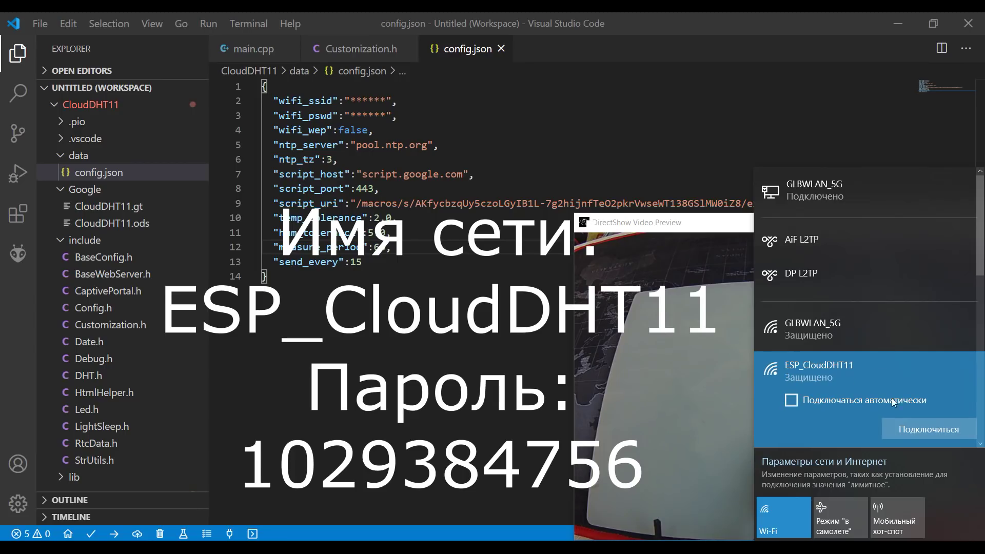
pyautogui.click(902, 429)
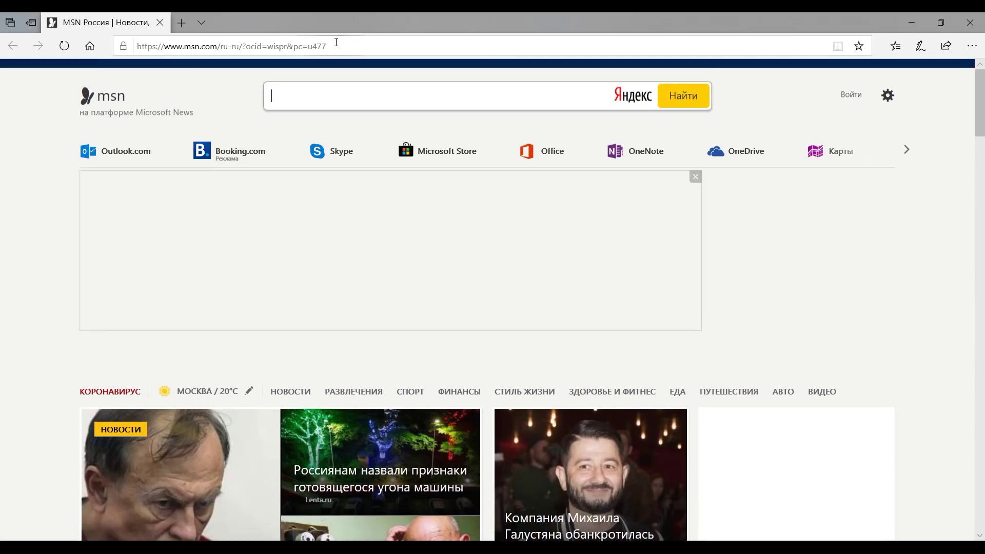
# Load the device's configuration page at 192.168.4.1 in the browser.
pyautogui.click(336, 45)
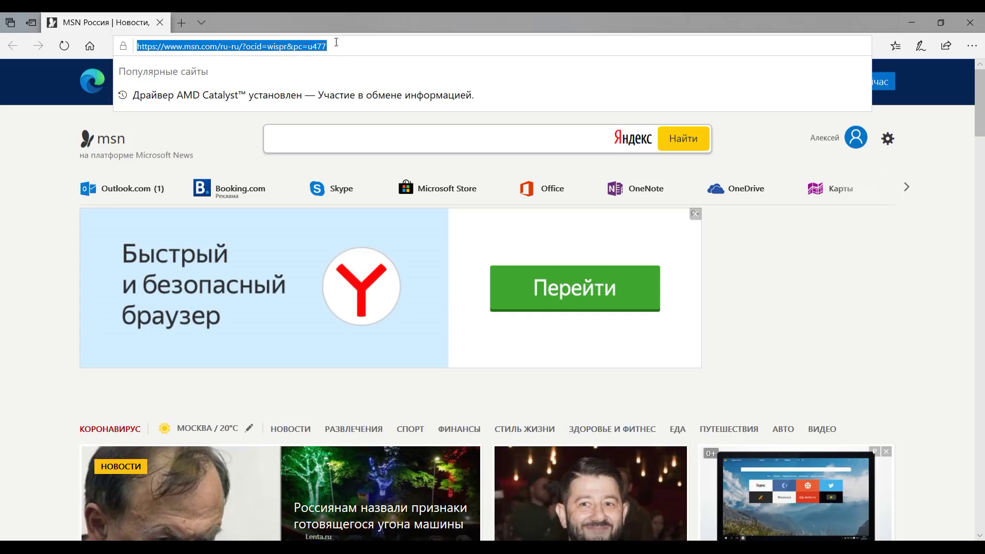
pyautogui.write('192.168.4.1/')
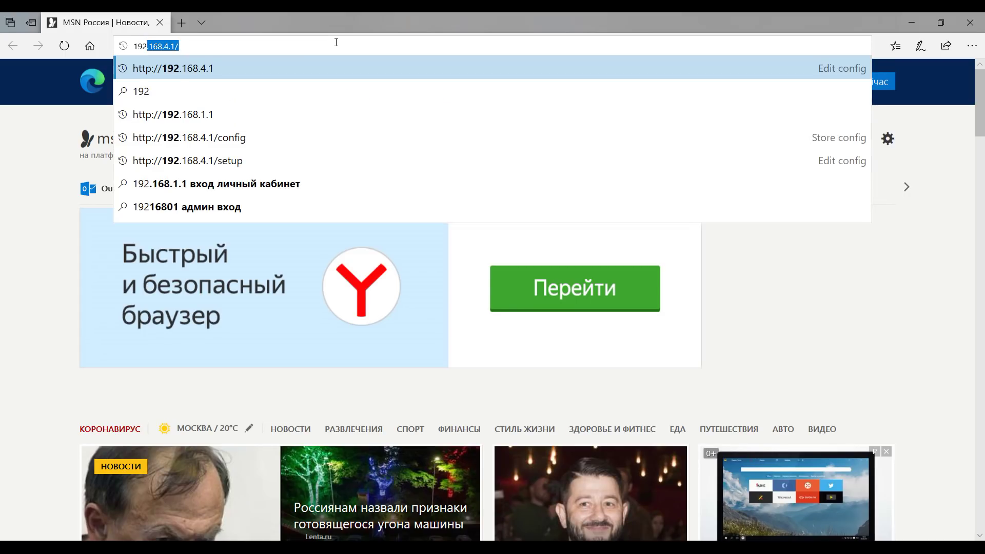
pyautogui.press('Return')
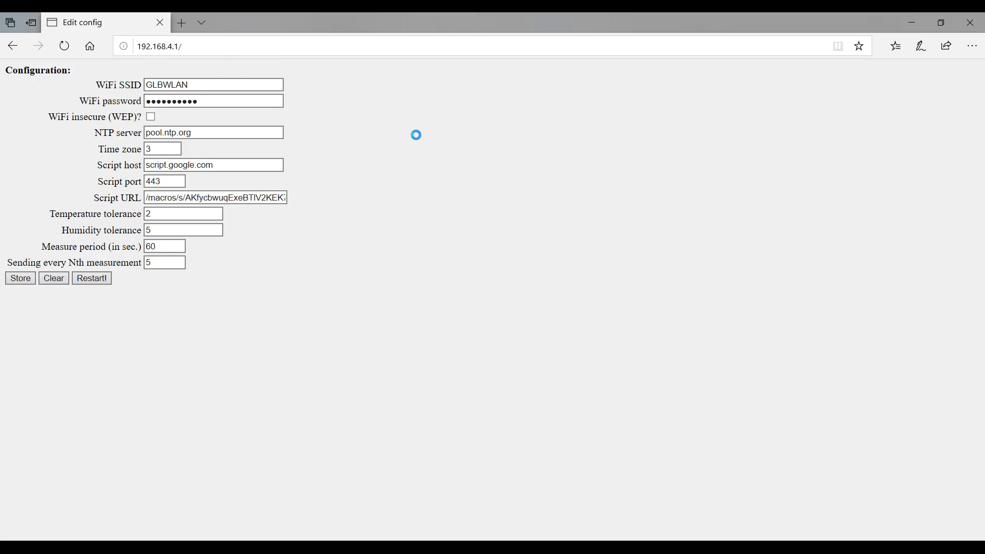
# Go through the WiFi SSID, WiFi password, NTP server and Time zone fields of the configuration form.
pyautogui.click(231, 84)
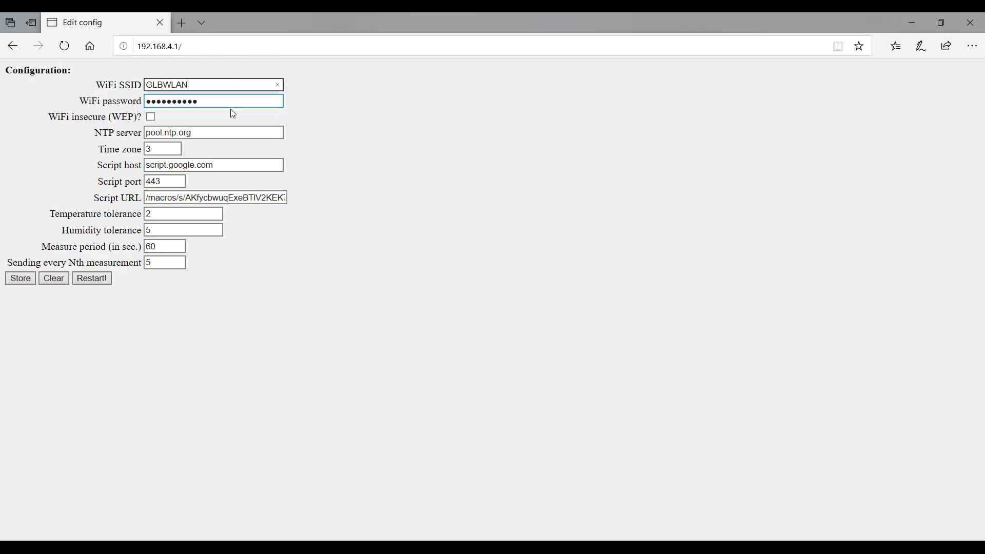
pyautogui.click(227, 102)
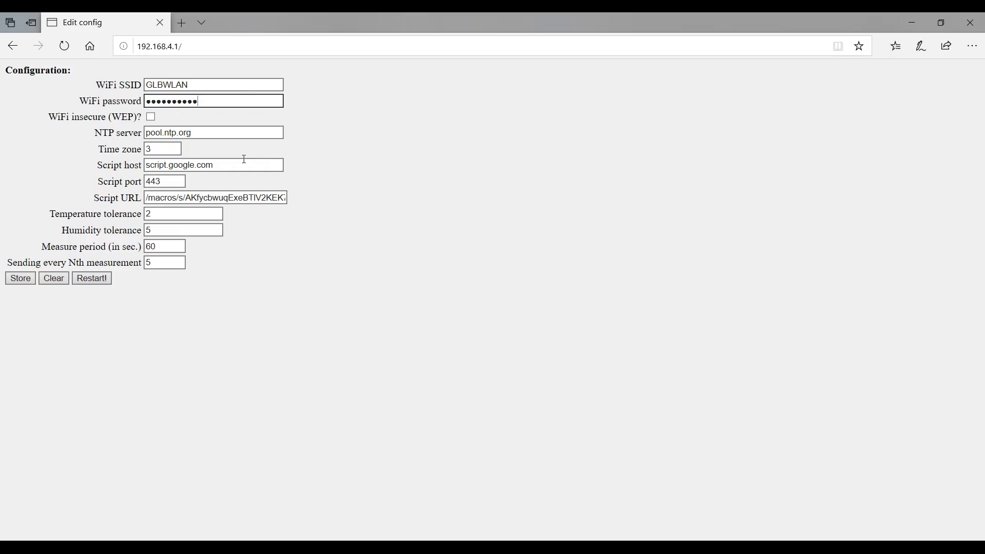
pyautogui.click(197, 135)
pyautogui.click(164, 150)
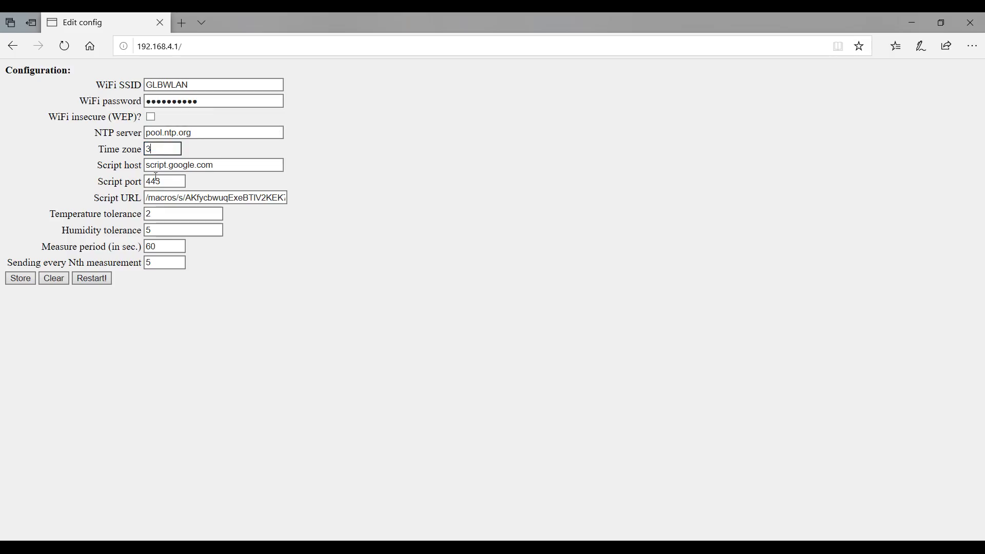
# Replace the Script URL in the configuration form with the new web app's relative path starting with /macros/s/.
pyautogui.doubleClick(224, 199)
pyautogui.press('Left')
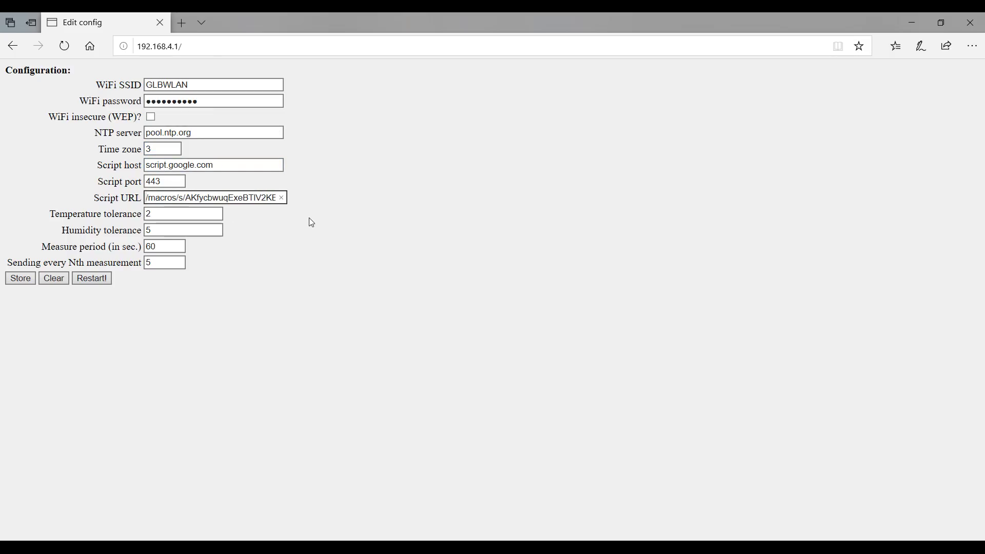
pyautogui.hotkey('ctrl', 'a')
pyautogui.hotkey('ctrl', 'v')
pyautogui.press('Home')
pyautogui.press('Right')
pyautogui.press('Right')
pyautogui.press('Right')
pyautogui.press('Right')
pyautogui.press('Right')
pyautogui.press('Right')
pyautogui.press('Right')
pyautogui.press('Right')
pyautogui.press('Right')
pyautogui.press('Right')
pyautogui.press('Right')
pyautogui.press('Right')
pyautogui.press('Right')
pyautogui.press('Right')
pyautogui.press('Right')
pyautogui.press('Right')
pyautogui.press('Right')
pyautogui.press('Right')
pyautogui.press('Right')
pyautogui.press('Right')
pyautogui.press('Right')
pyautogui.press('Right')
pyautogui.press('Right')
pyautogui.press('Right')
pyautogui.press('Right')
pyautogui.press('Right')
pyautogui.press('Right')
pyautogui.press('Right')
pyautogui.press('Right')
pyautogui.press('Right')
pyautogui.press('Right')
pyautogui.press('Right')
pyautogui.press('Right')
pyautogui.press('Right')
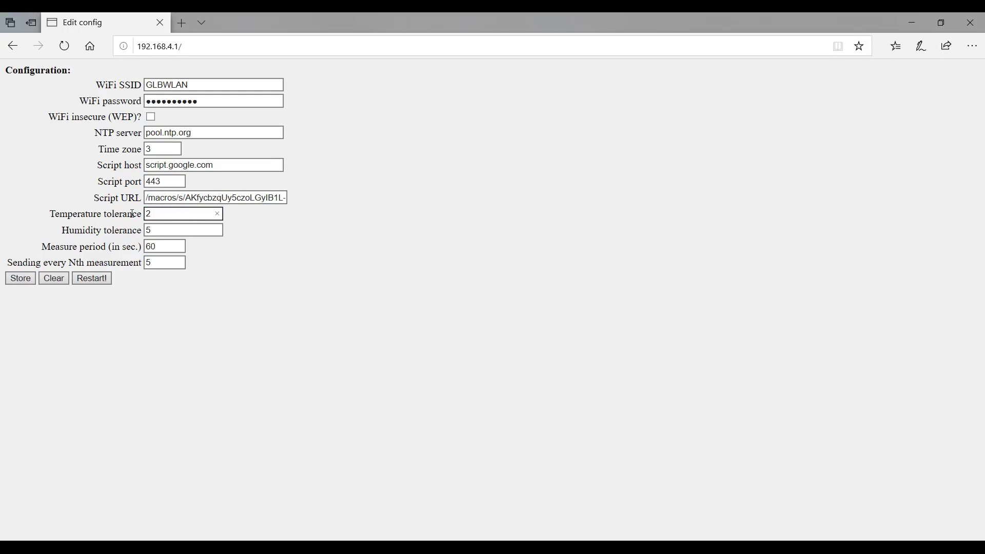
# Store the completed device configuration, dismiss the browser's offer to save the password, and restart the device.
pyautogui.click(178, 229)
pyautogui.click(164, 252)
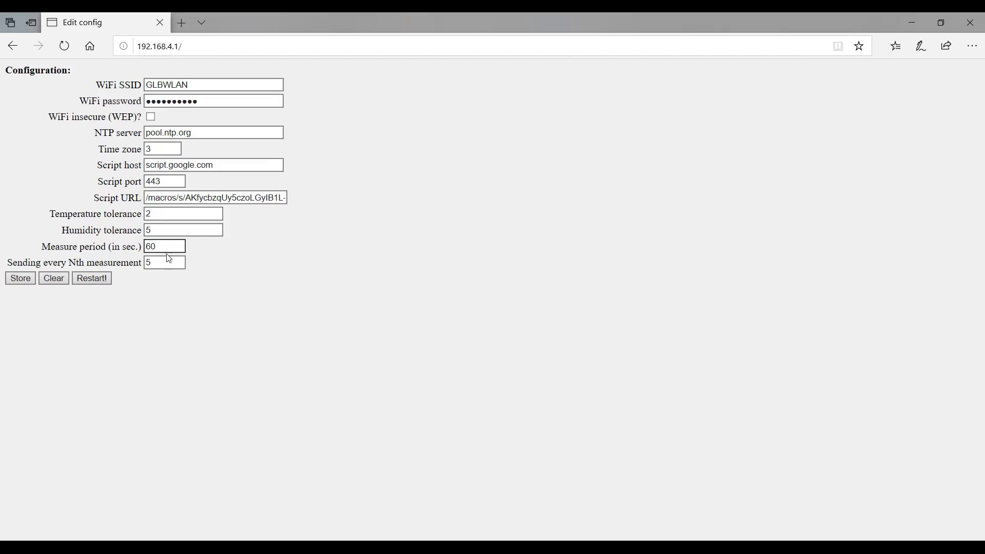
pyautogui.click(155, 263)
pyautogui.click(218, 164)
pyautogui.click(21, 279)
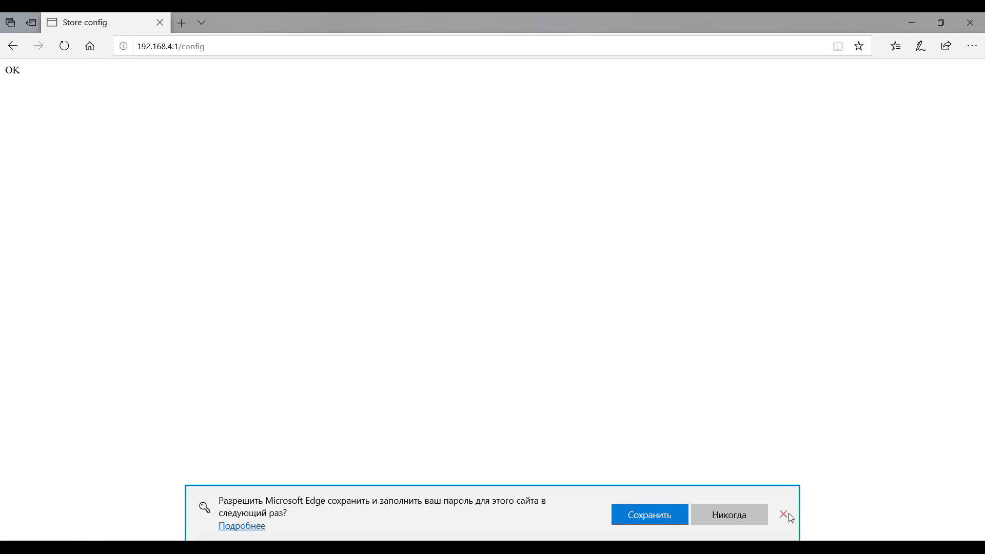
pyautogui.click(784, 514)
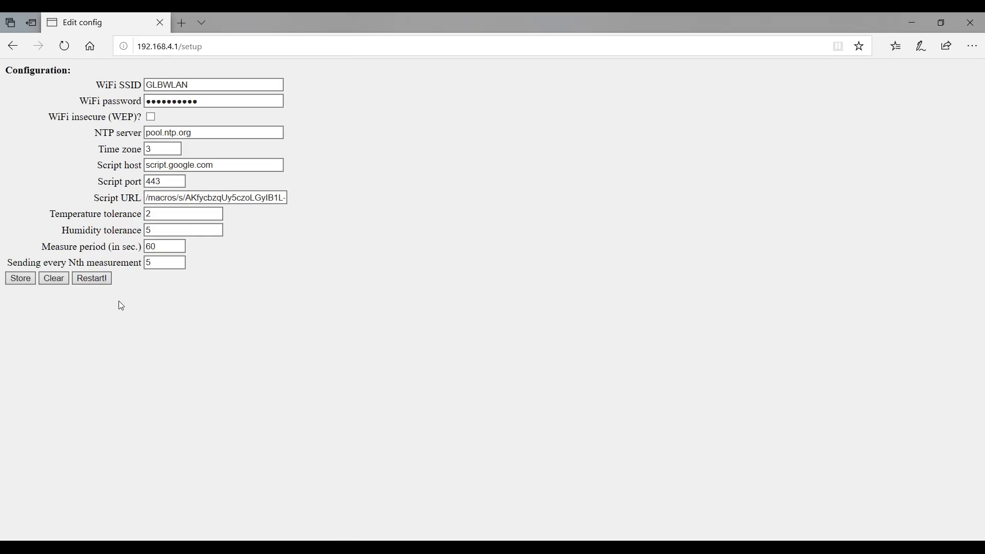
pyautogui.click(92, 278)
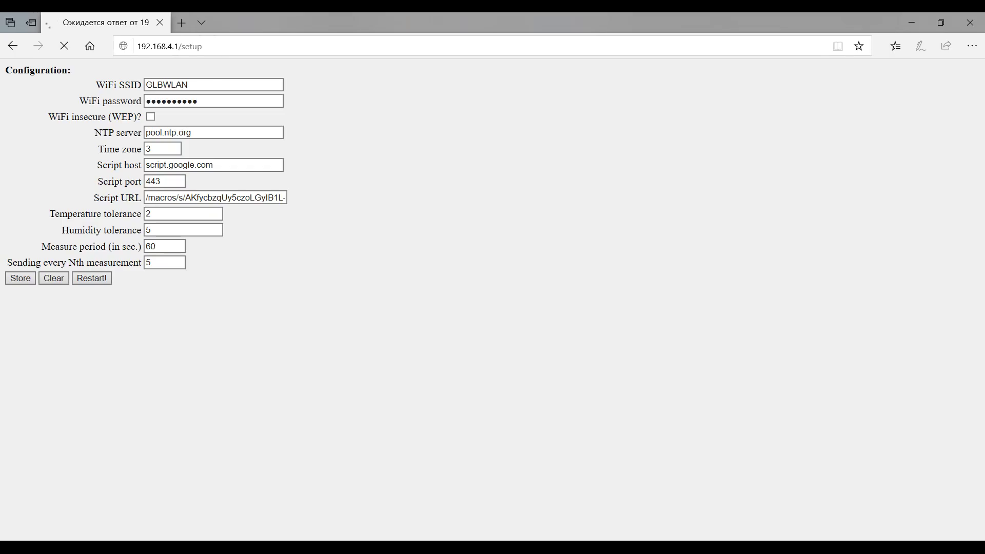
# Disconnect the computer from the ESP_CloudDHT11 Wi-Fi network.
pyautogui.hotkey('alt', 'Tab')
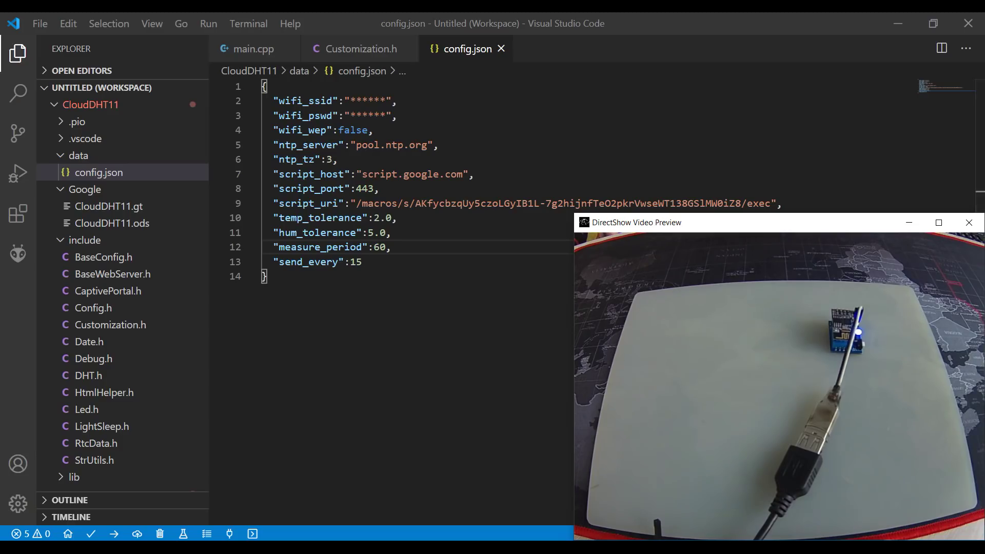
pyautogui.press('super+a')
pyautogui.click(845, 434)
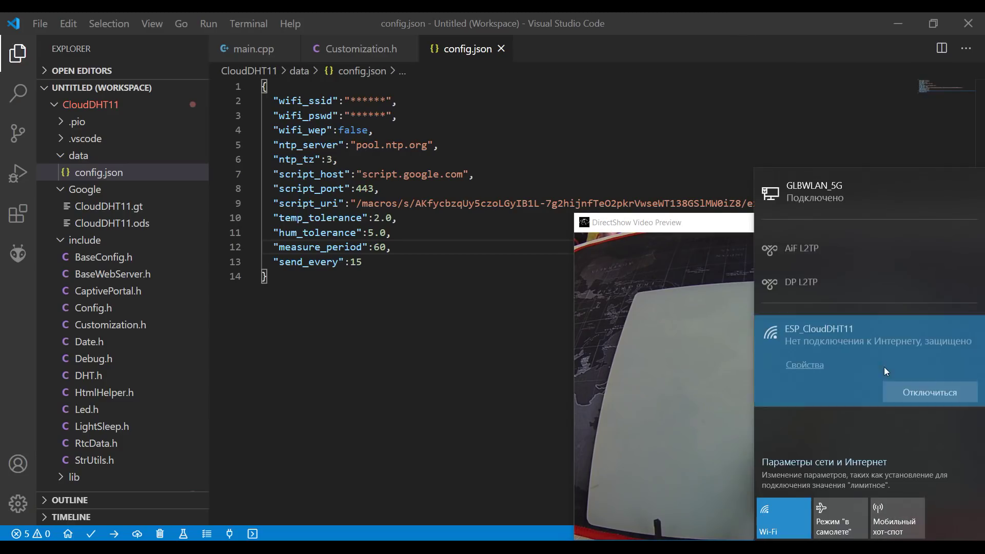
pyautogui.click(952, 391)
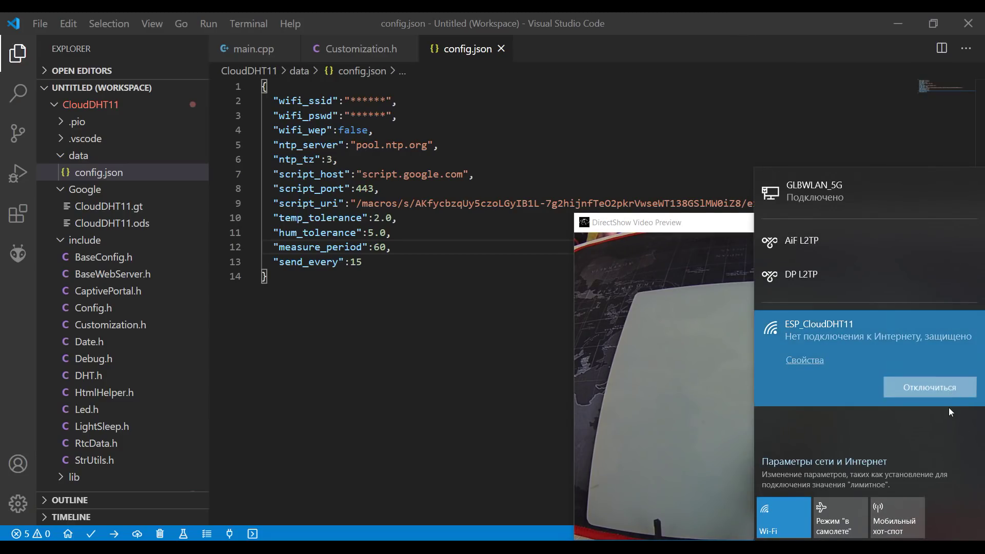
pyautogui.click(590, 240)
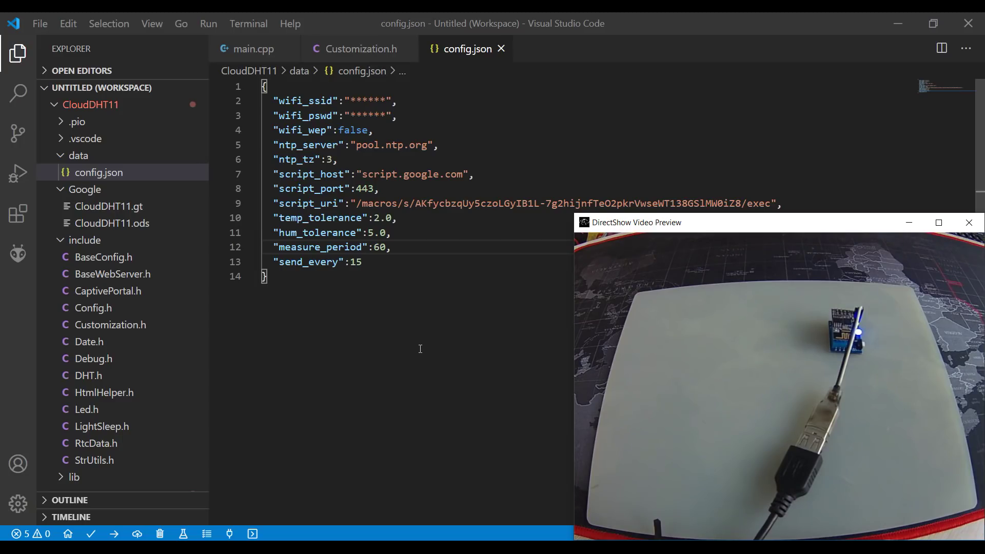
# Switch to Google Drive, refresh the CloudDHT11 folder, and close the open CloudDHT11 spreadsheet.
pyautogui.hotkey('alt', 'Tab')
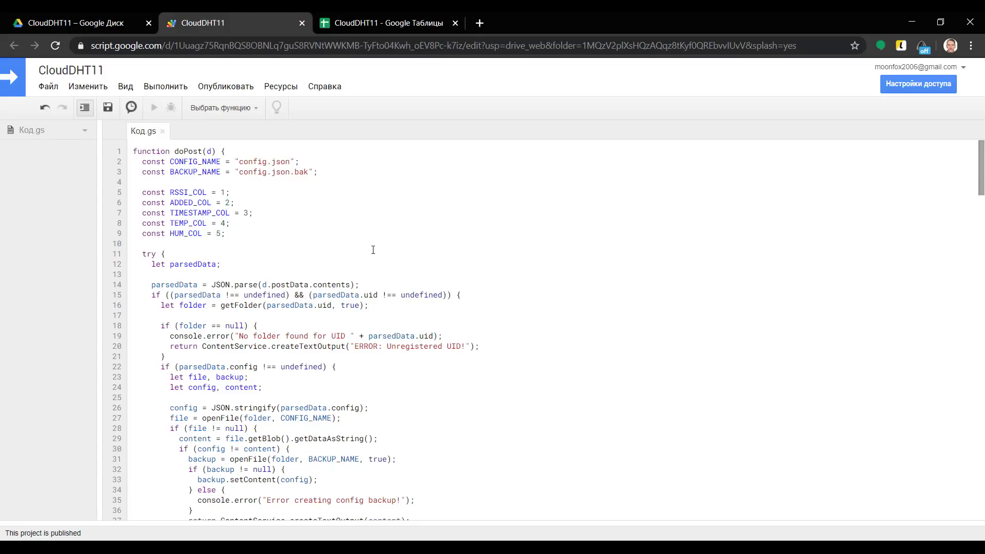
pyautogui.hotkey('ctrl', 'shift', 'Tab')
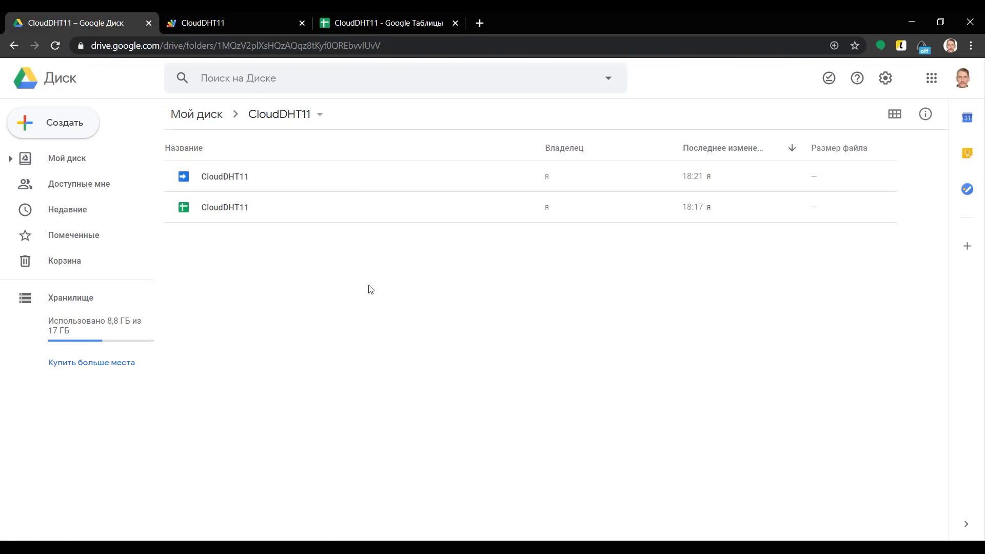
pyautogui.press('F5')
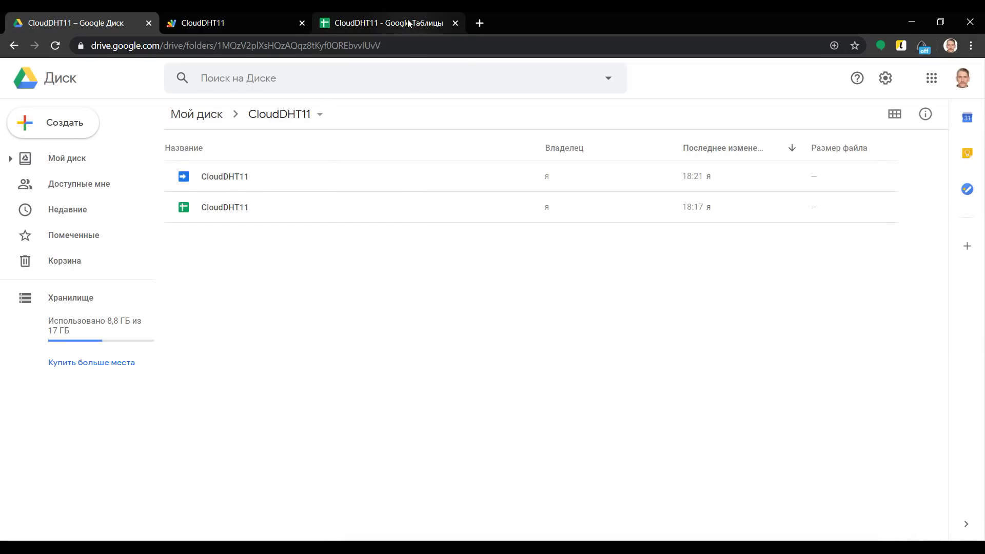
pyautogui.click(435, 23)
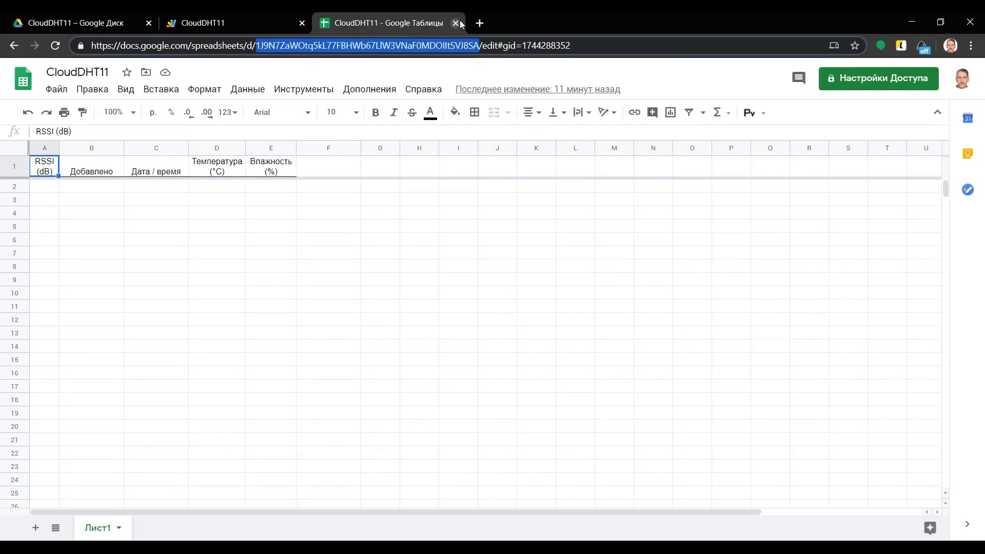
pyautogui.click(455, 23)
pyautogui.click(95, 22)
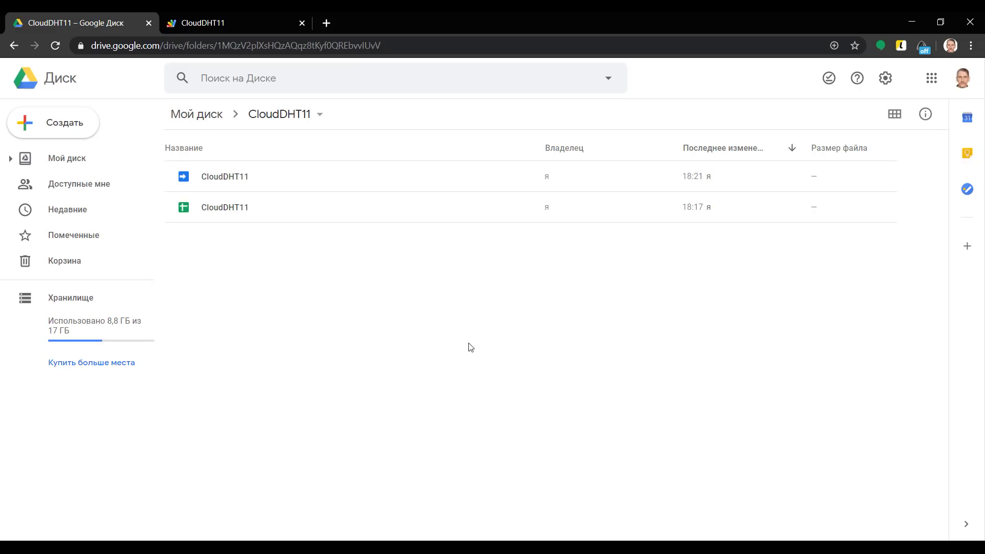
pyautogui.click(244, 547)
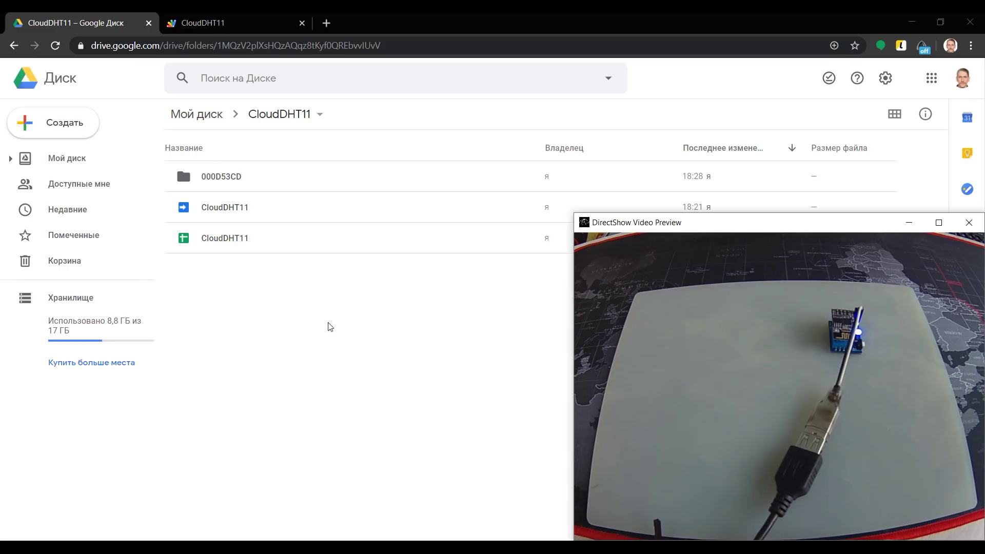
# Open the 202006 spreadsheet from the 000D53CD folder and fit the Дата / время column width to its contents.
pyautogui.doubleClick(253, 180)
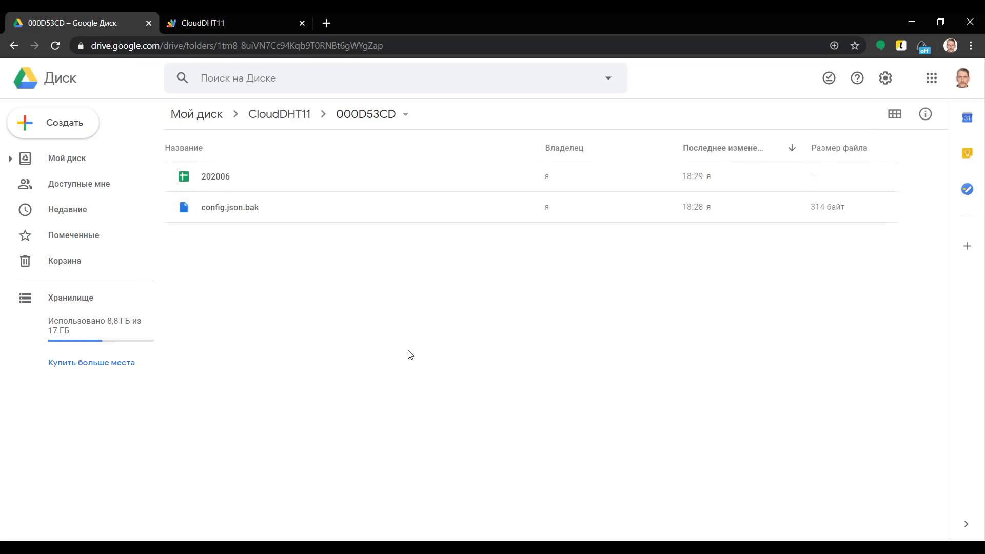
pyautogui.doubleClick(232, 180)
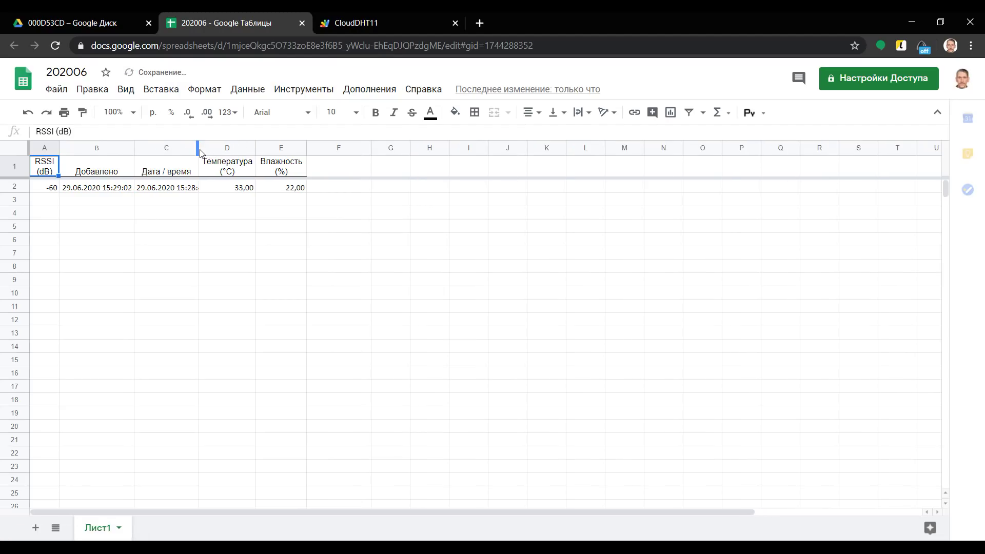
pyautogui.doubleClick(197, 148)
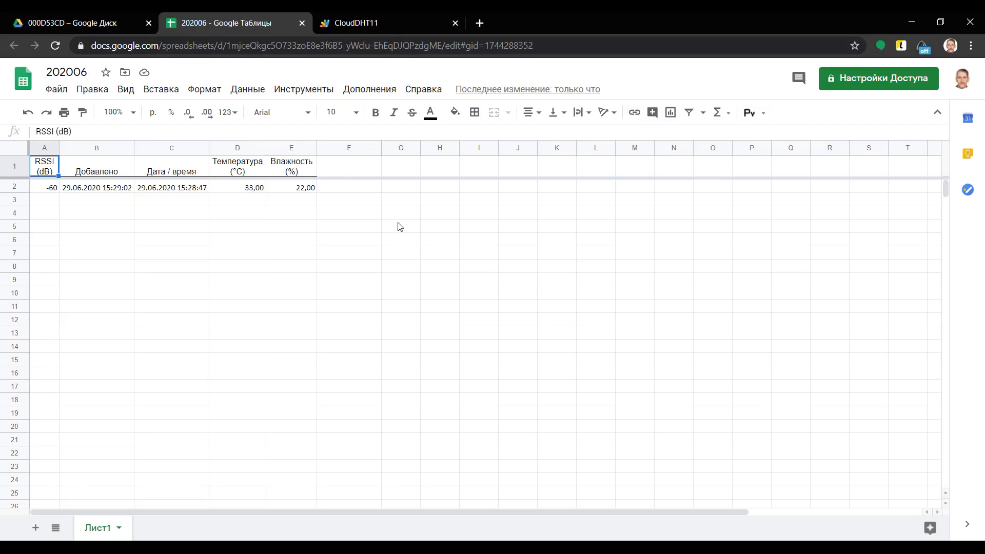
# Open config.json.bak from the 000D53CD Drive folder with Text Editor.
pyautogui.hotkey('ctrl', 'shift', 'Tab')
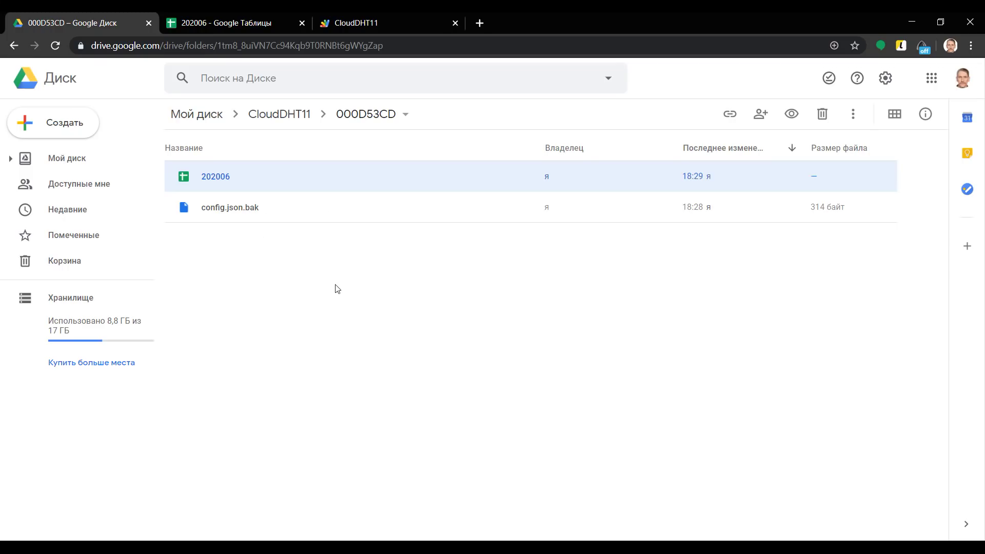
pyautogui.click(266, 213)
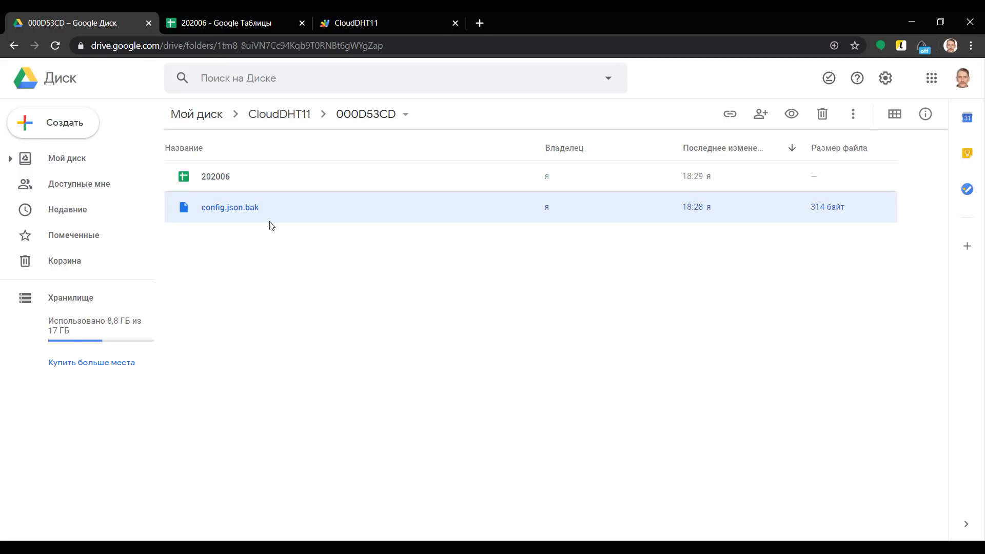
pyautogui.rightClick(275, 208)
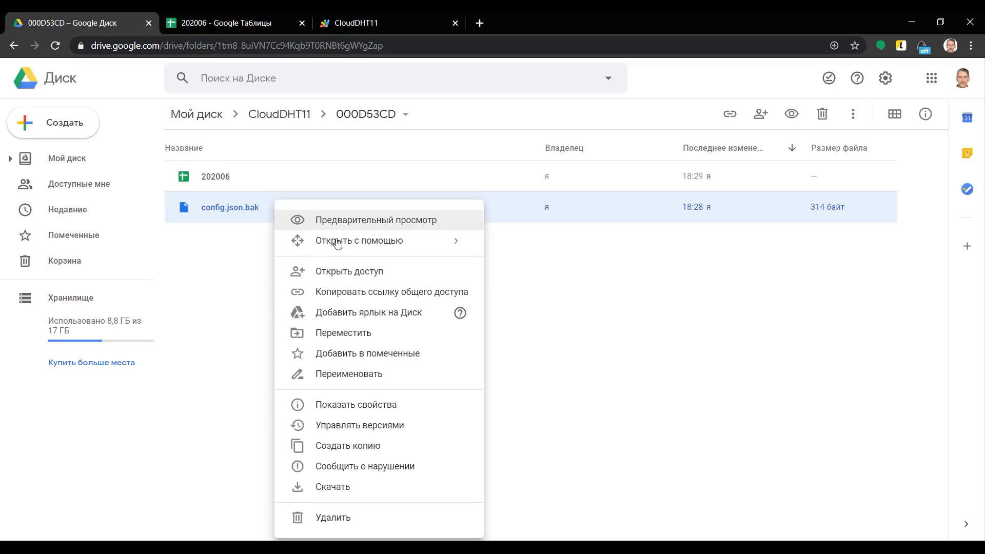
pyautogui.moveTo(342, 243)
pyautogui.click(550, 250)
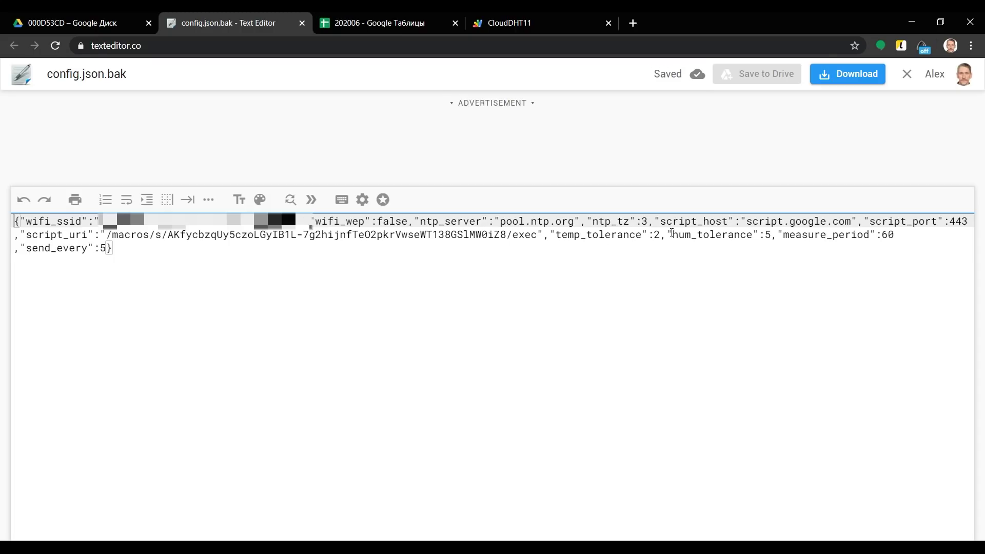
# Set send_every to 3 in config.json.bak, save the file to Drive, and close the editor.
pyautogui.doubleClick(656, 235)
pyautogui.doubleClick(768, 234)
pyautogui.moveTo(881, 235); pyautogui.dragTo(845, 259)
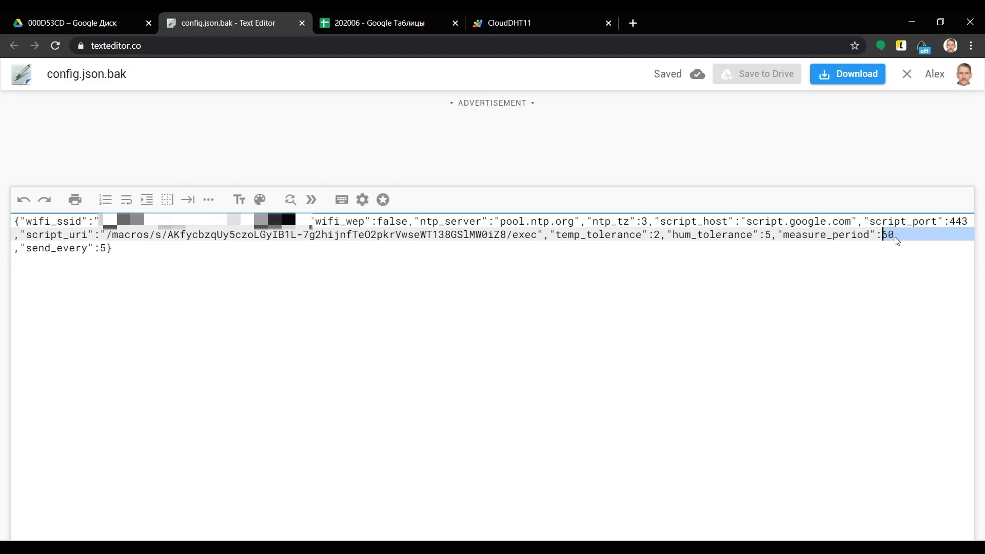
pyautogui.click(107, 263)
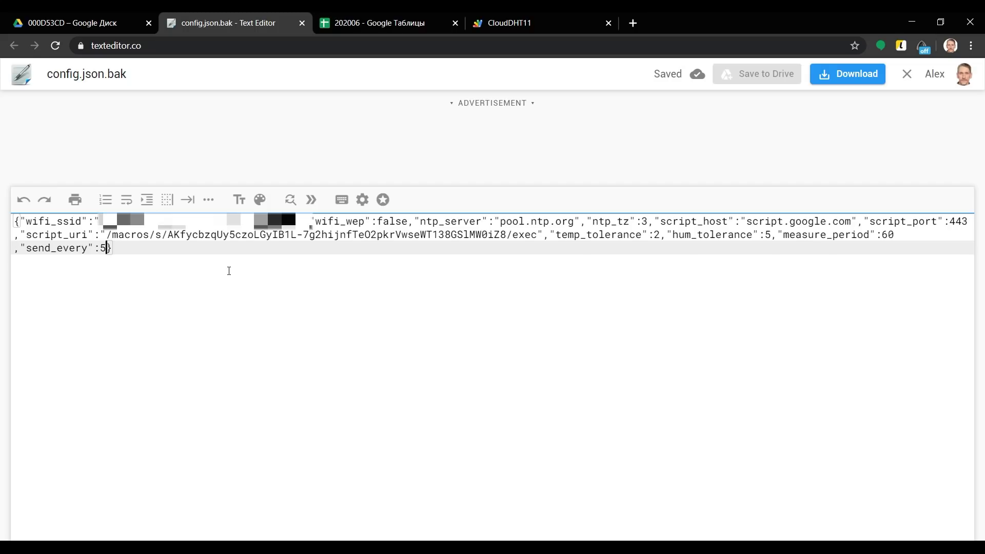
pyautogui.press('BackSpace')
pyautogui.write('3')
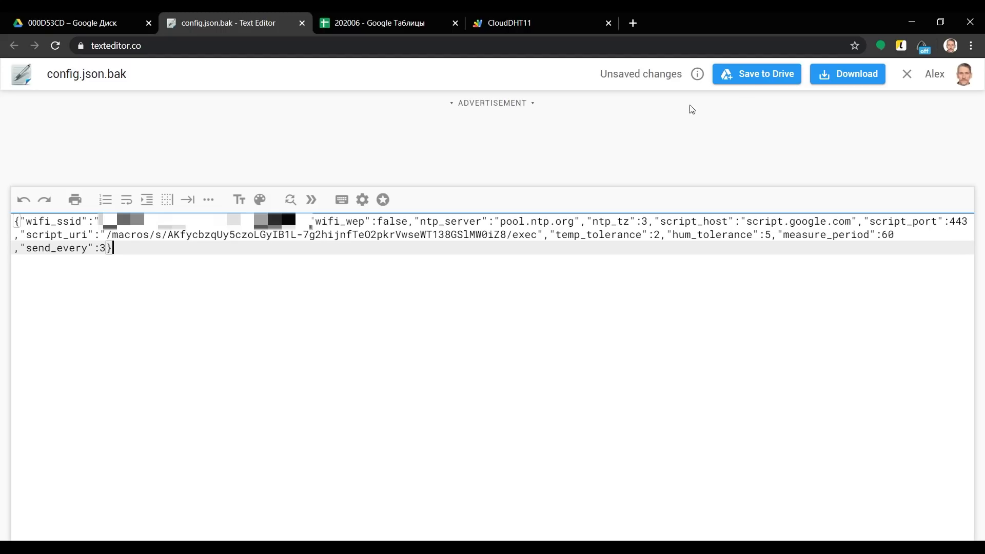
pyautogui.click(750, 77)
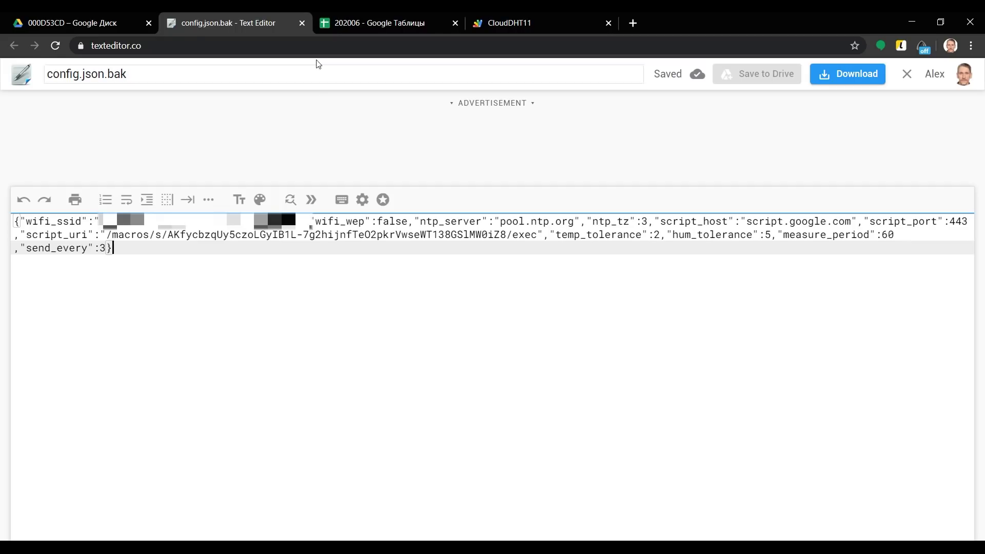
pyautogui.click(301, 23)
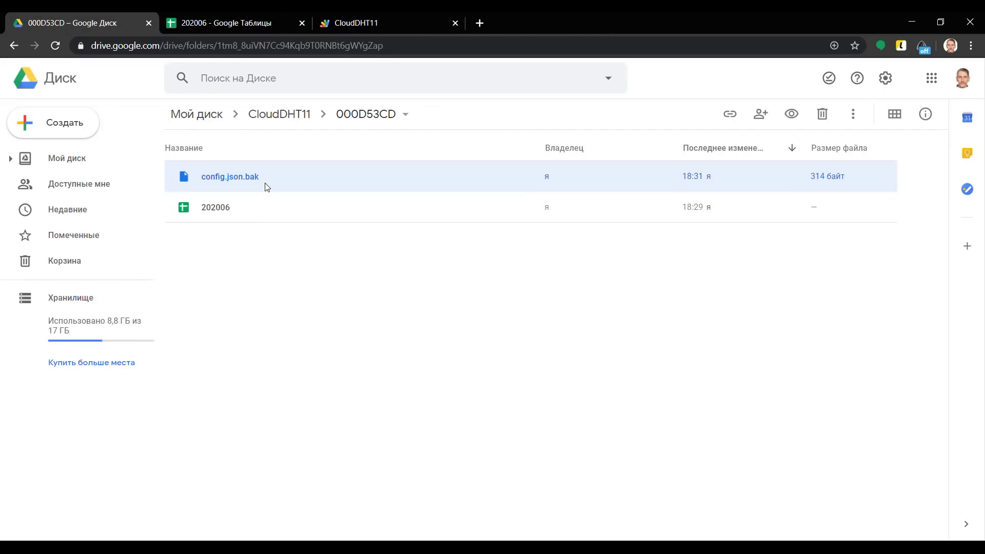
# Rename config.json.bak in the 000D53CD folder to config.json.
pyautogui.rightClick(263, 177)
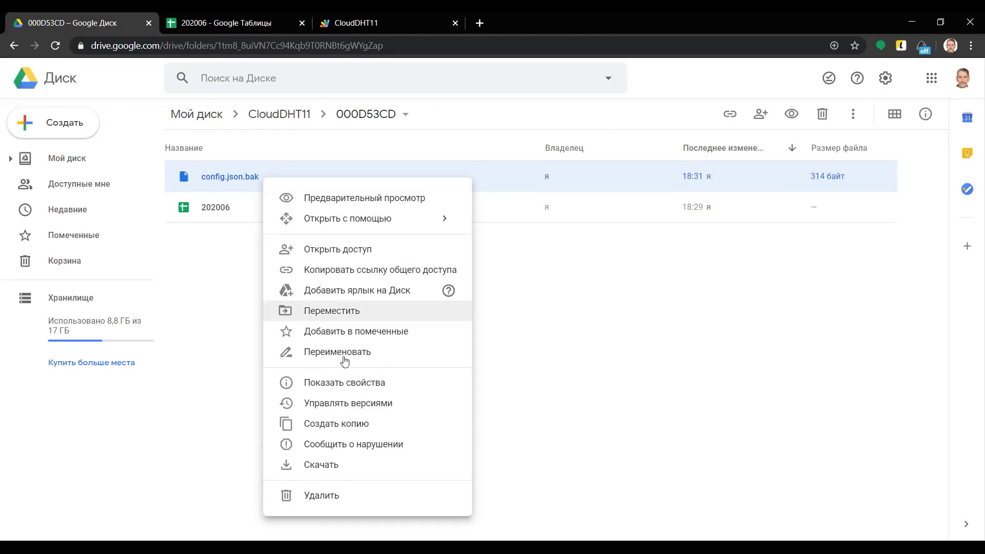
pyautogui.click(350, 359)
pyautogui.press('Right')
pyautogui.press('Right')
pyautogui.press('Delete')
pyautogui.press('Delete')
pyautogui.press('Delete')
pyautogui.press('BackSpace')
pyautogui.press('Return')
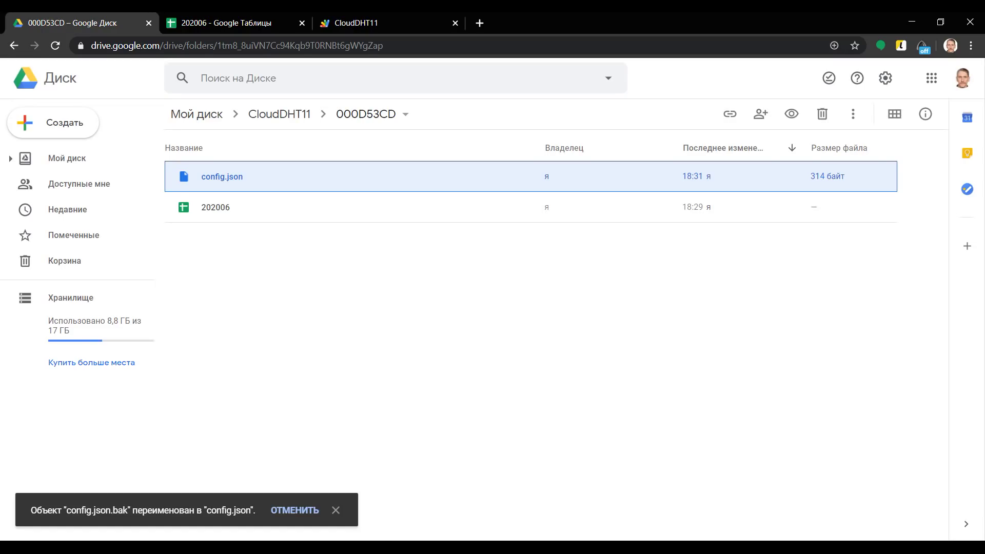
# Check the 202006 spreadsheet for new measurements and compare the config.json and config.json.bak entries in the 000D53CD folder.
pyautogui.click(240, 490)
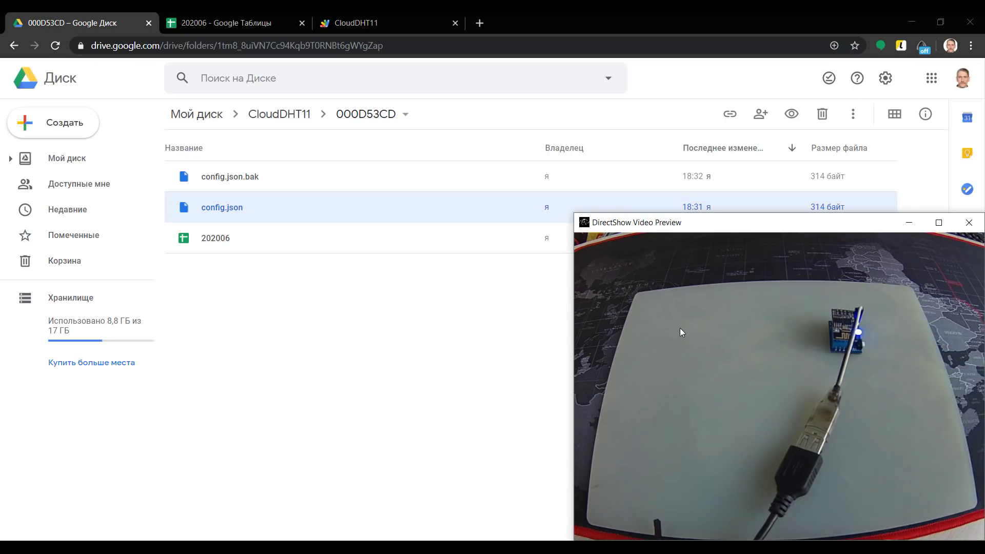
pyautogui.click(222, 18)
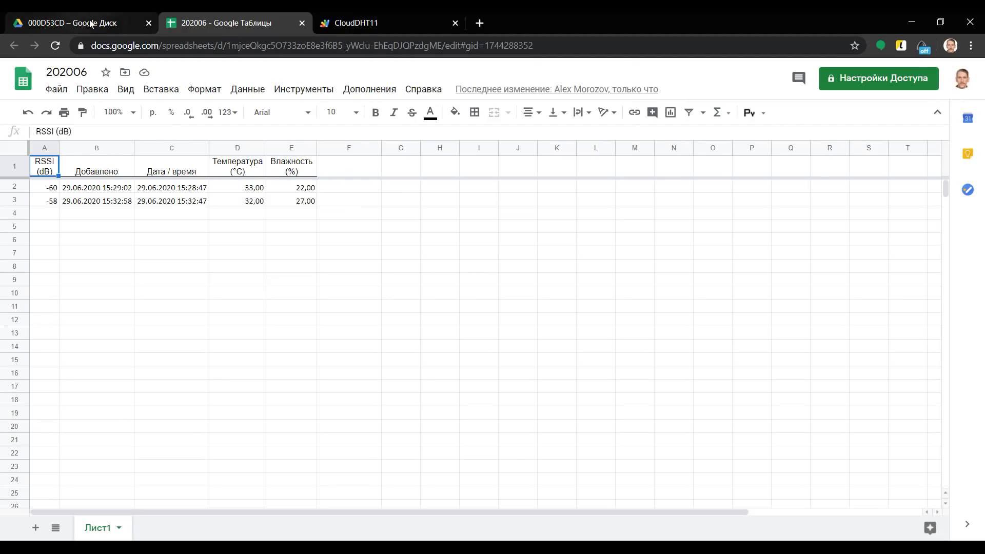
pyautogui.click(28, 20)
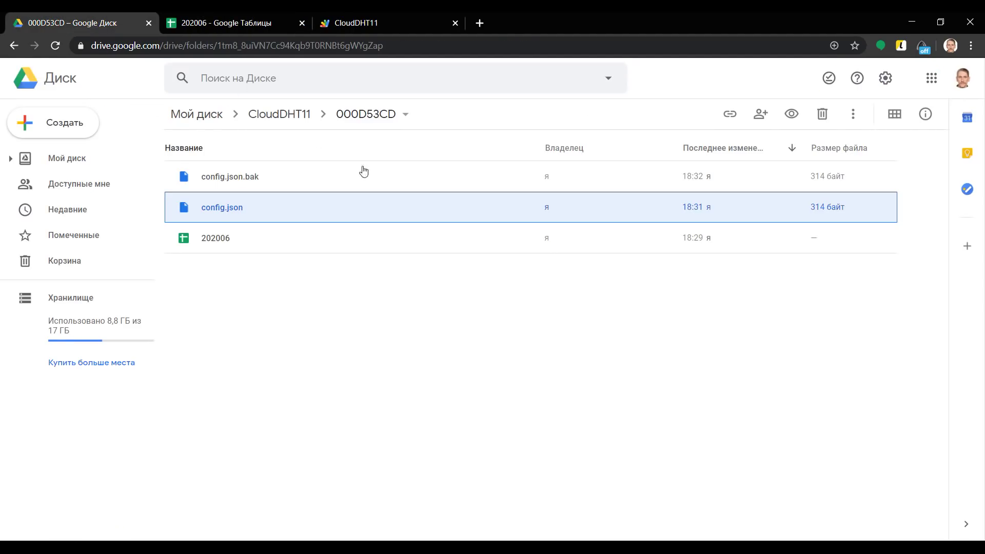
pyautogui.click(286, 188)
pyautogui.click(265, 208)
pyautogui.click(307, 177)
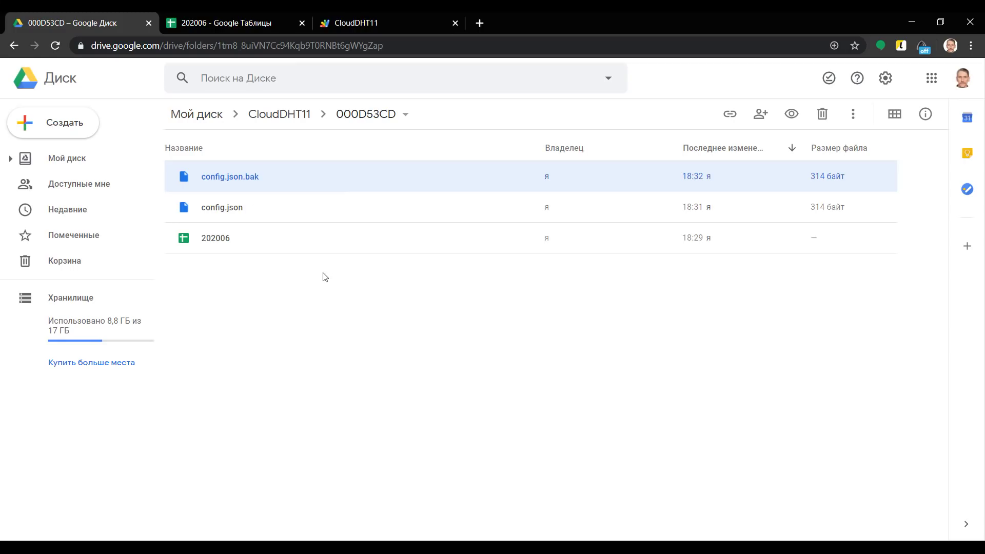
# Examine the Дата / время and Температура values in the latest rows of the 202006 spreadsheet.
pyautogui.click(260, 16)
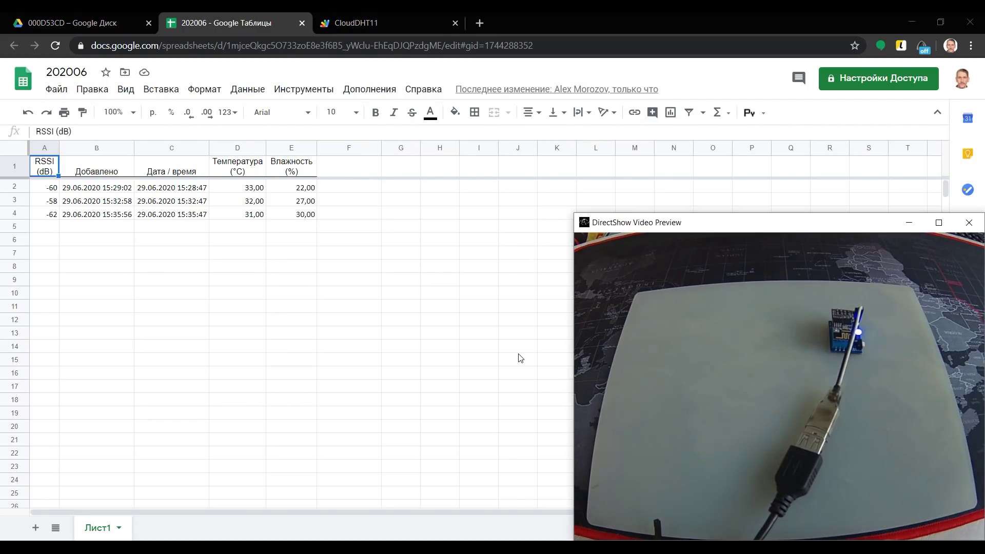
pyautogui.click(196, 202)
pyautogui.click(195, 218)
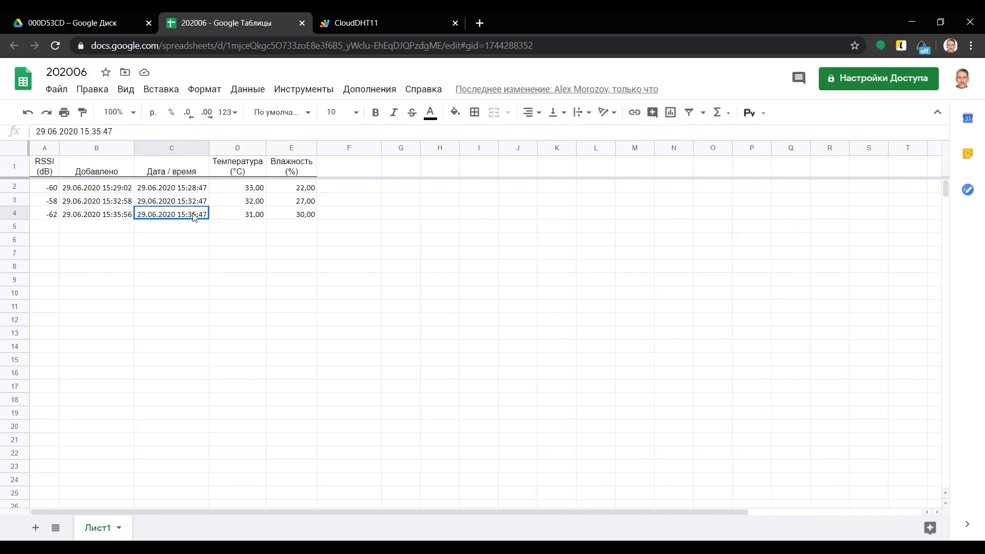
pyautogui.click(258, 218)
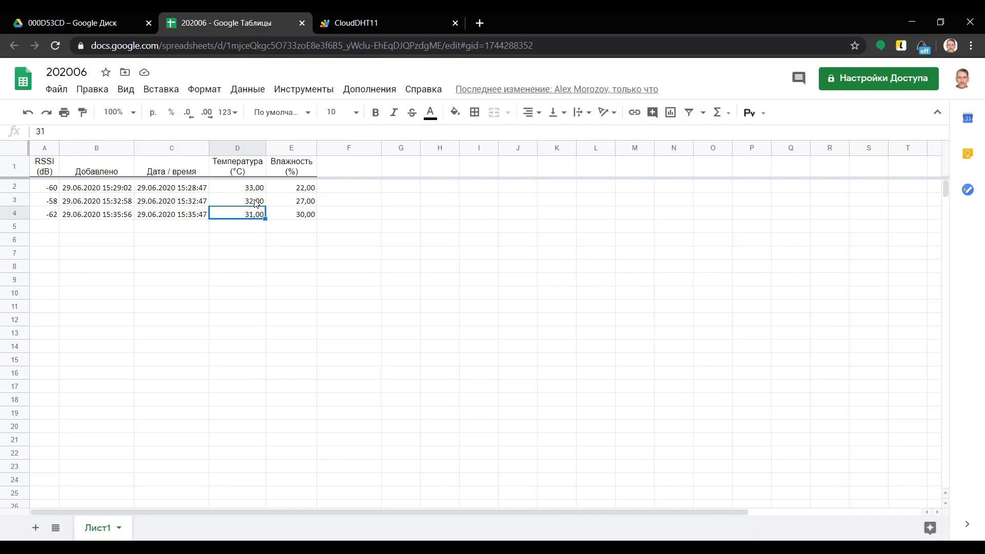
# Check the Влажность values and the row beneath the latest measurement in the 202006 spreadsheet.
pyautogui.click(301, 205)
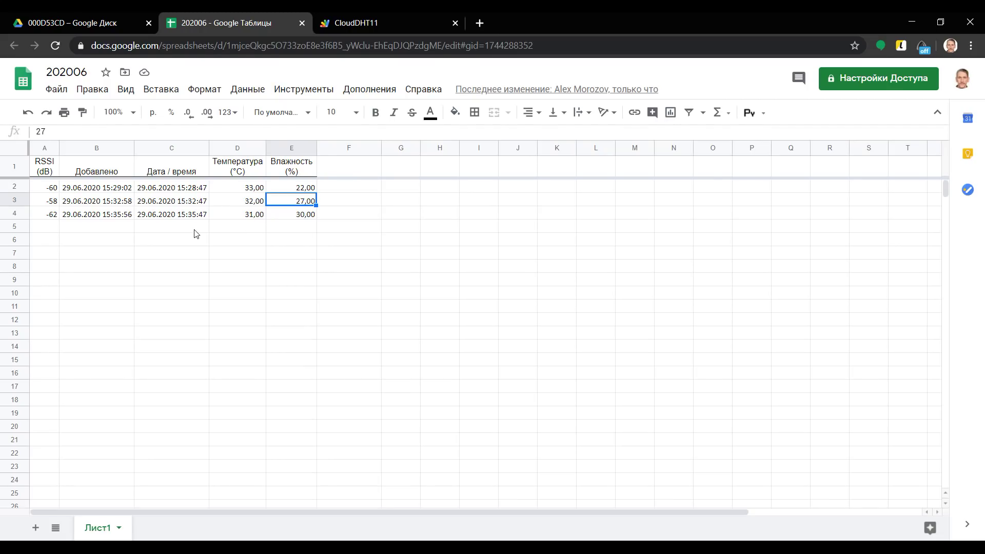
pyautogui.click(51, 229)
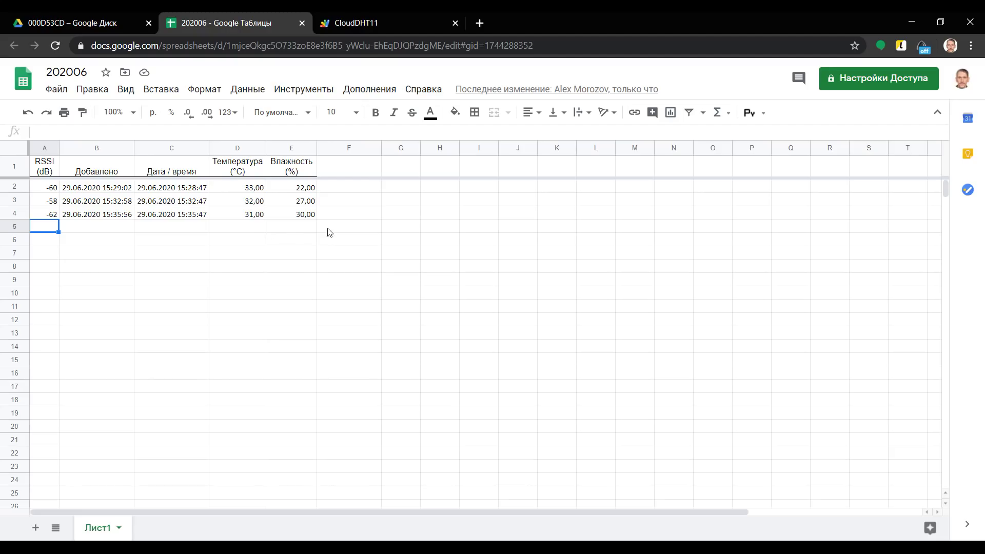
# Switch to the Drive page, go up to the CloudDHT11 folder, and copy the sharing link of its 000D53CD subfolder.
pyautogui.click(105, 30)
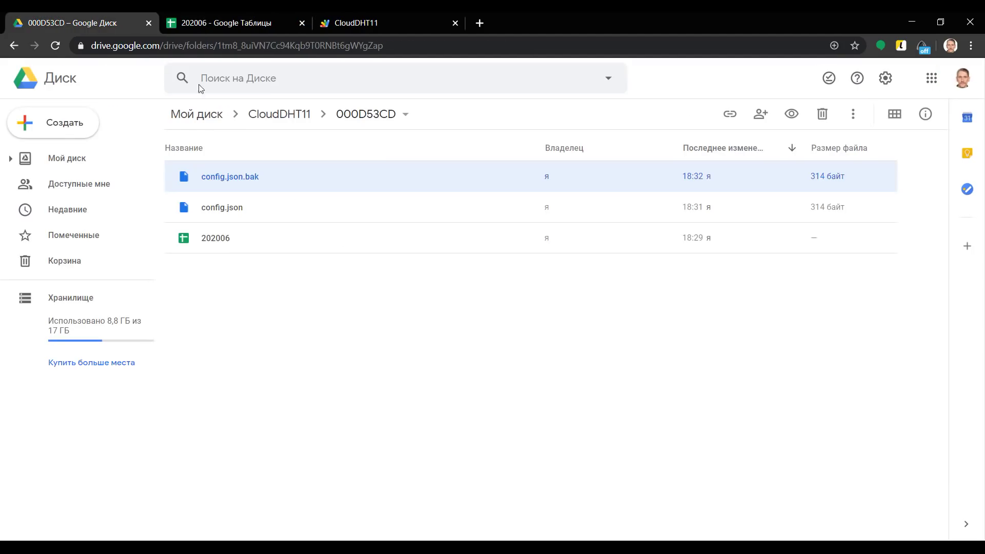
pyautogui.click(300, 113)
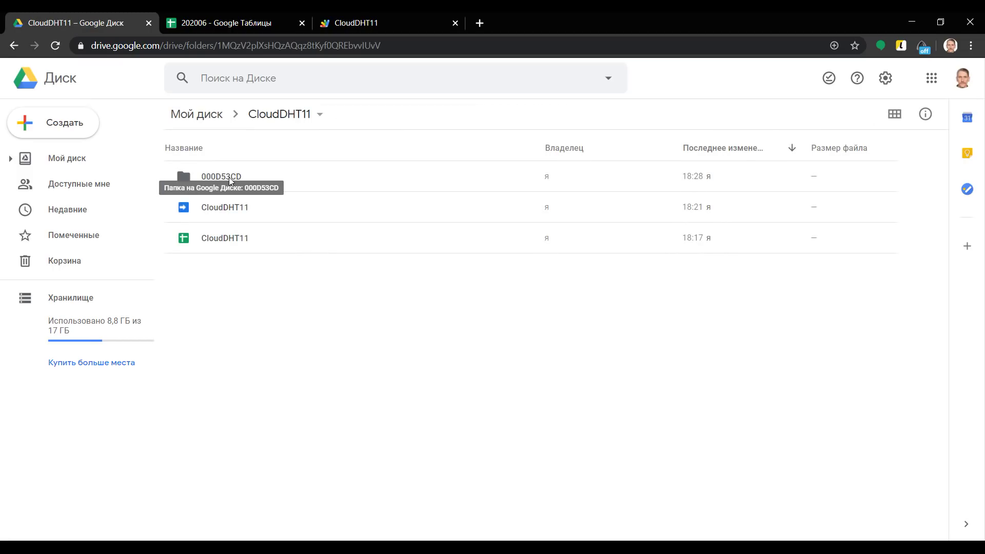
pyautogui.click(229, 177)
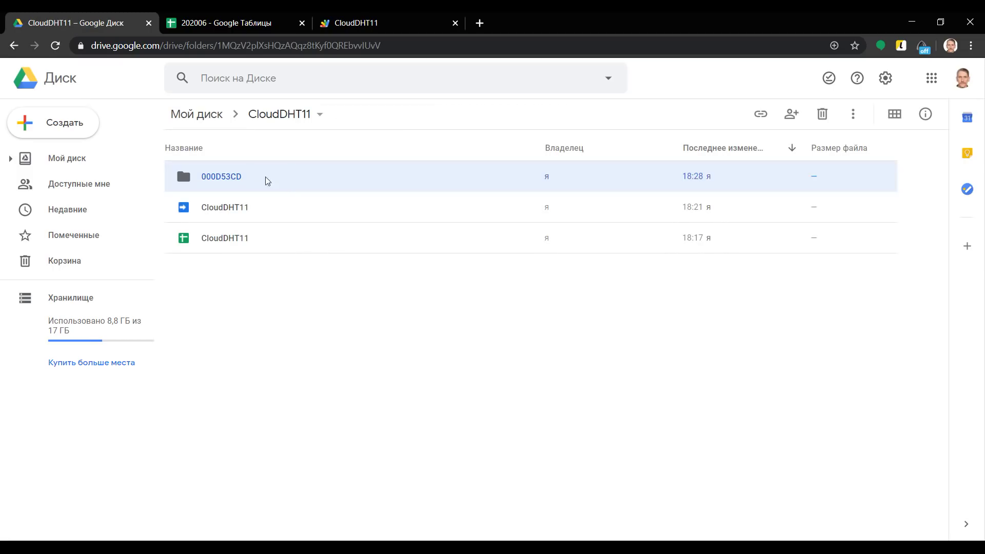
pyautogui.rightClick(234, 179)
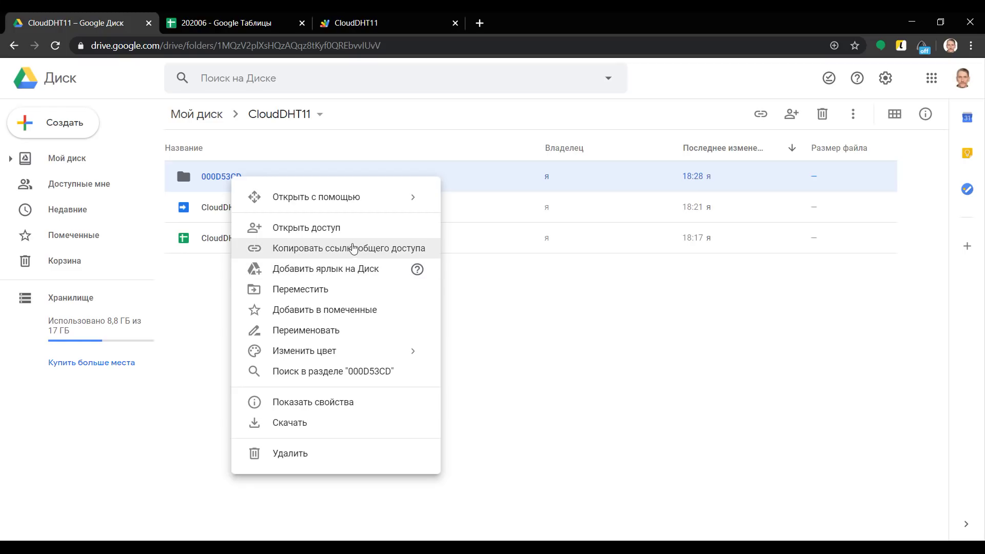
pyautogui.click(399, 252)
# Go into the 000D53CD folder and open config.json with Text Editor.
pyautogui.doubleClick(277, 171)
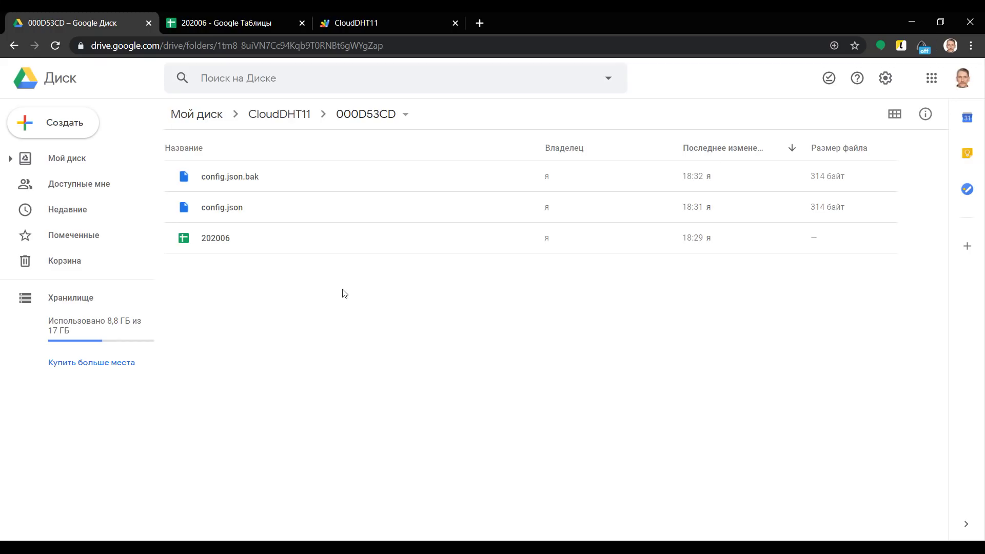
pyautogui.rightClick(254, 213)
pyautogui.moveTo(389, 240)
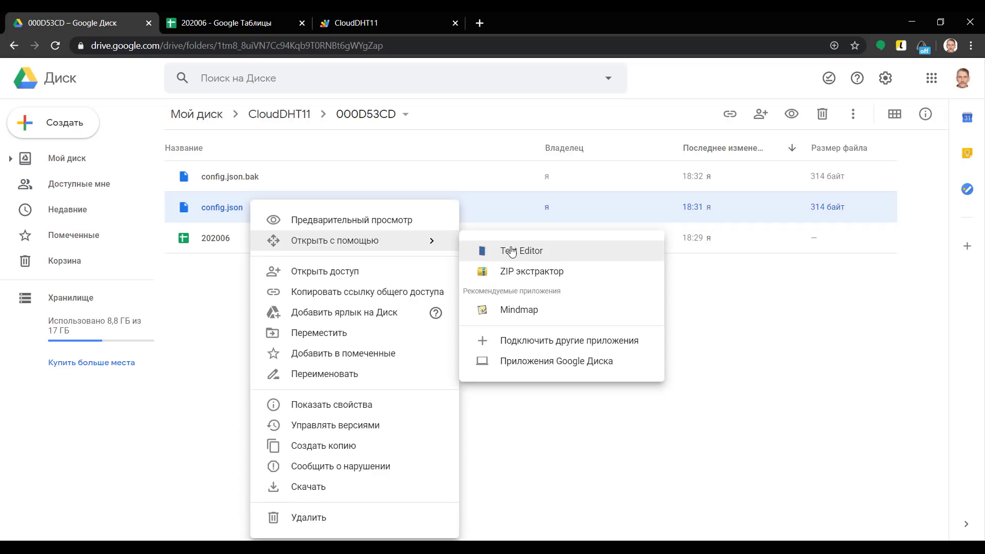
pyautogui.click(487, 250)
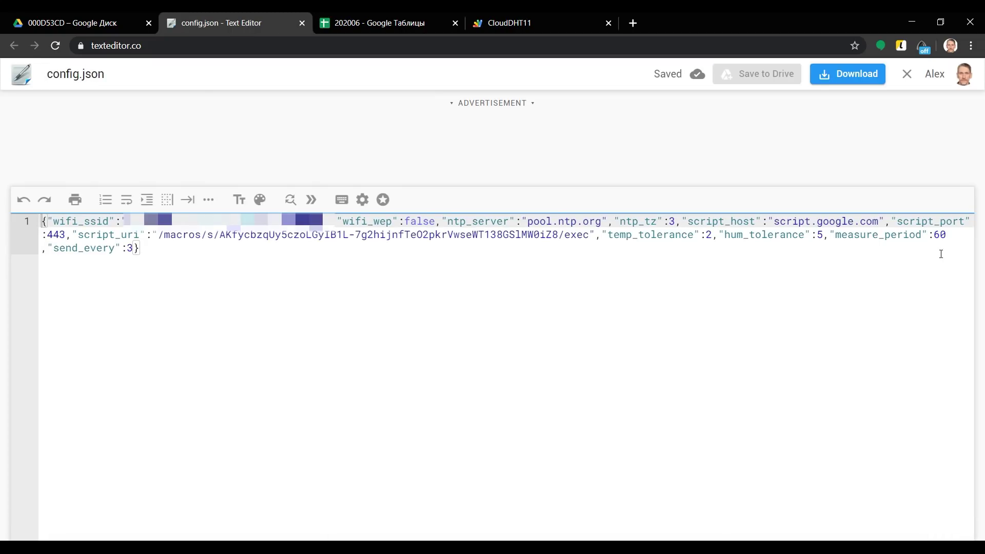
# Set measure_period to 300 and send_every to 12 in config.json.
pyautogui.doubleClick(942, 236)
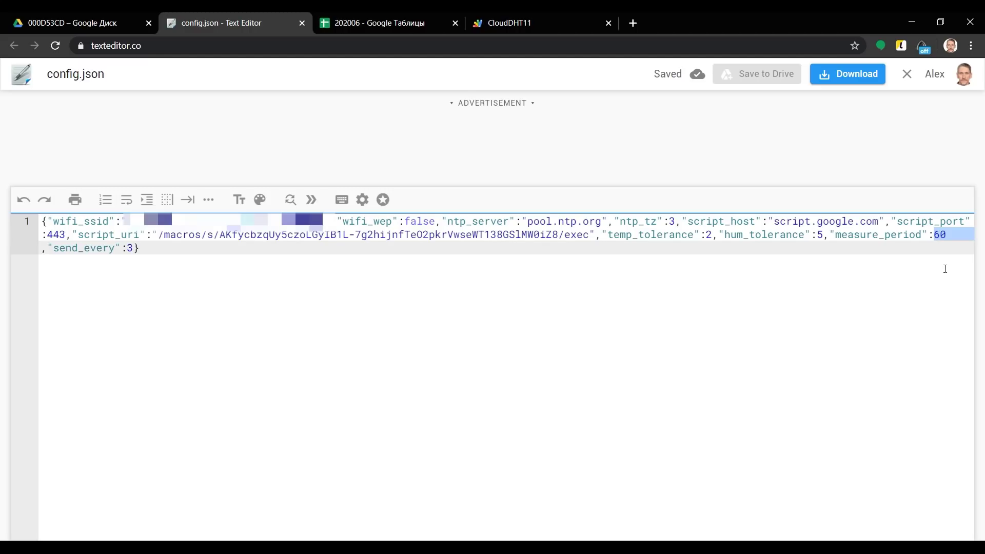
pyautogui.write('300')
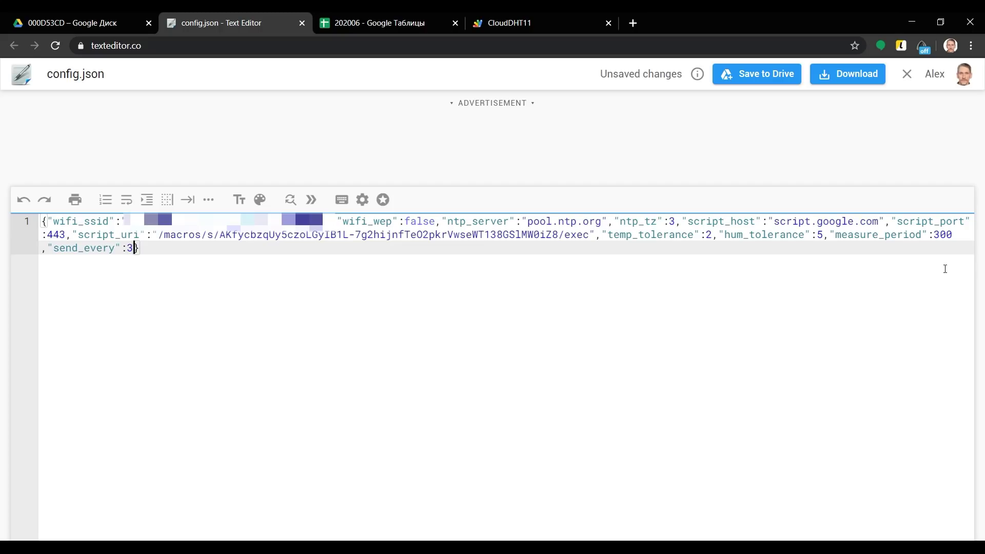
pyautogui.press('BackSpace')
pyautogui.write('6')
pyautogui.press('BackSpace')
pyautogui.write('12')
# Set measure_period to 900 and send_every to 4 in config.json.
pyautogui.press('Up')
pyautogui.press('Left')
pyautogui.press('BackSpace')
pyautogui.write('9')
pyautogui.press('Down')
pyautogui.press('Left')
pyautogui.press('BackSpace')
pyautogui.press('BackSpace')
pyautogui.write('4')
pyautogui.press('Right')
# In Drive, open the 202006 spreadsheet from the 00107DF3 folder within CloudBME280 and examine its latest measurements.
pyautogui.click(99, 25)
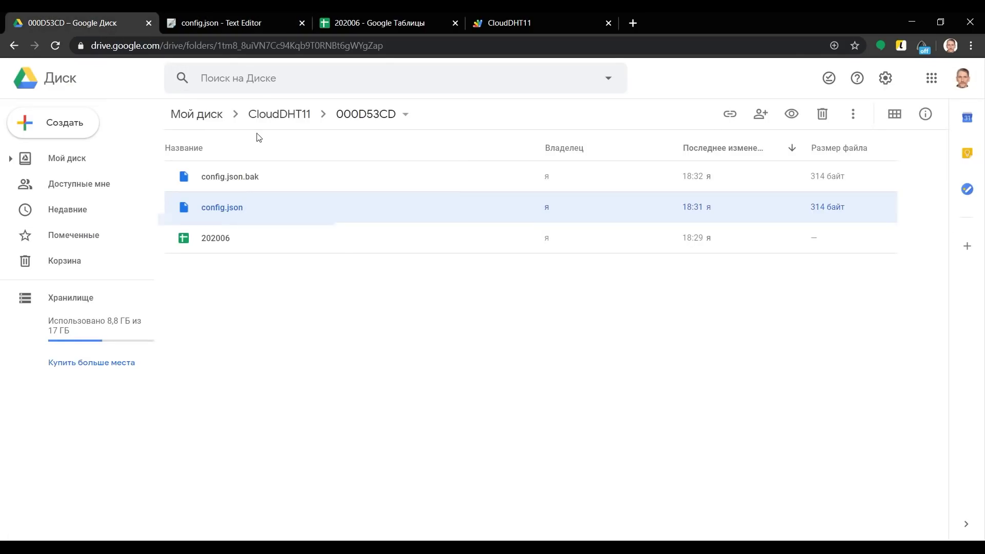
pyautogui.click(205, 116)
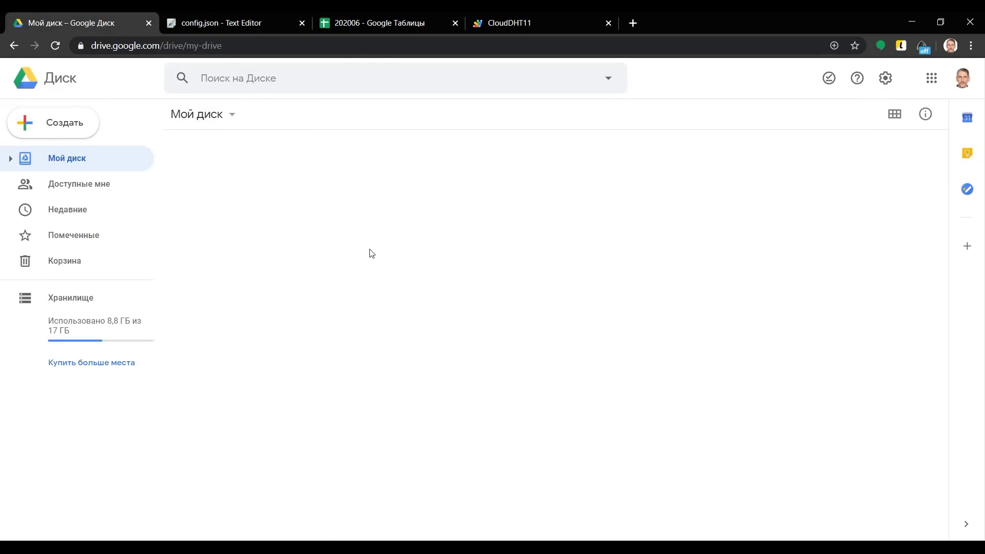
pyautogui.doubleClick(275, 212)
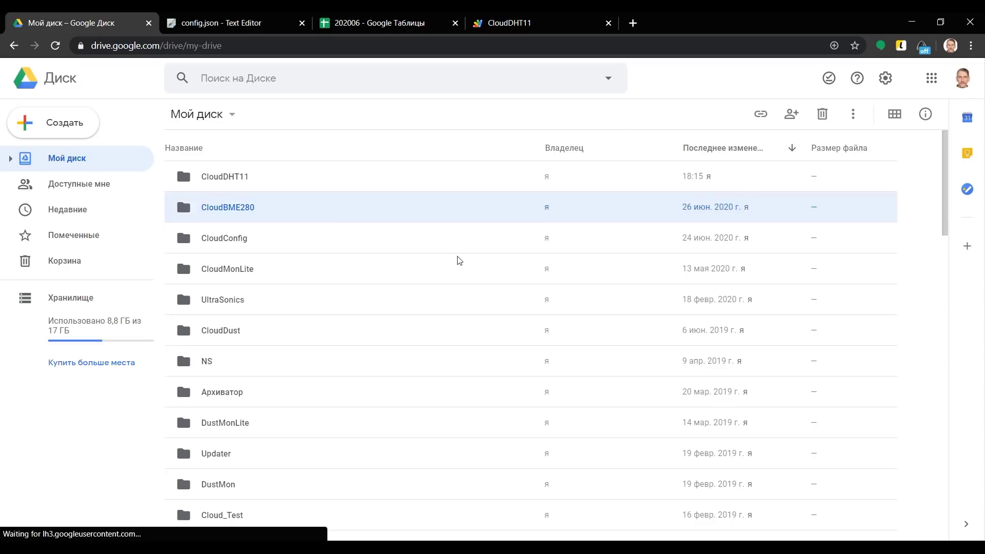
pyautogui.doubleClick(290, 185)
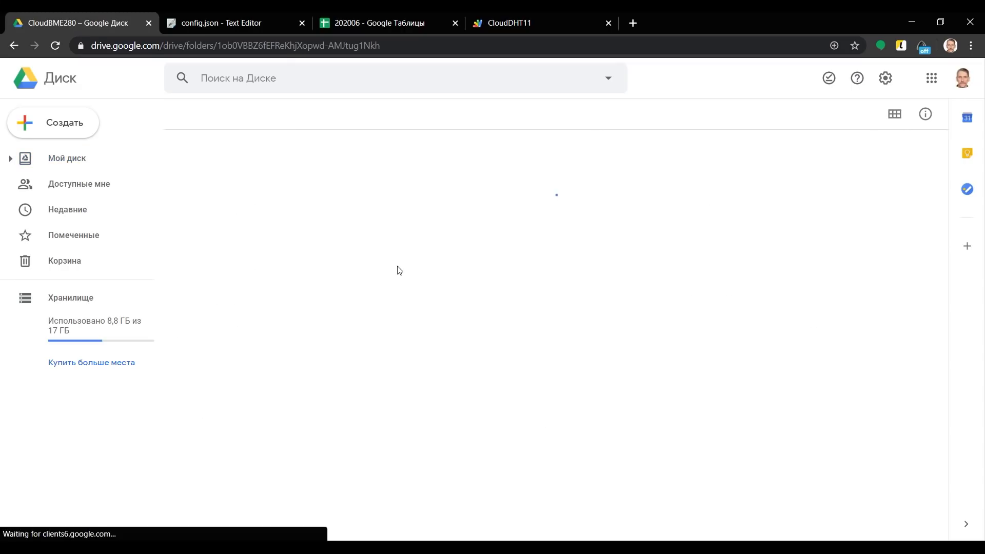
pyautogui.doubleClick(234, 212)
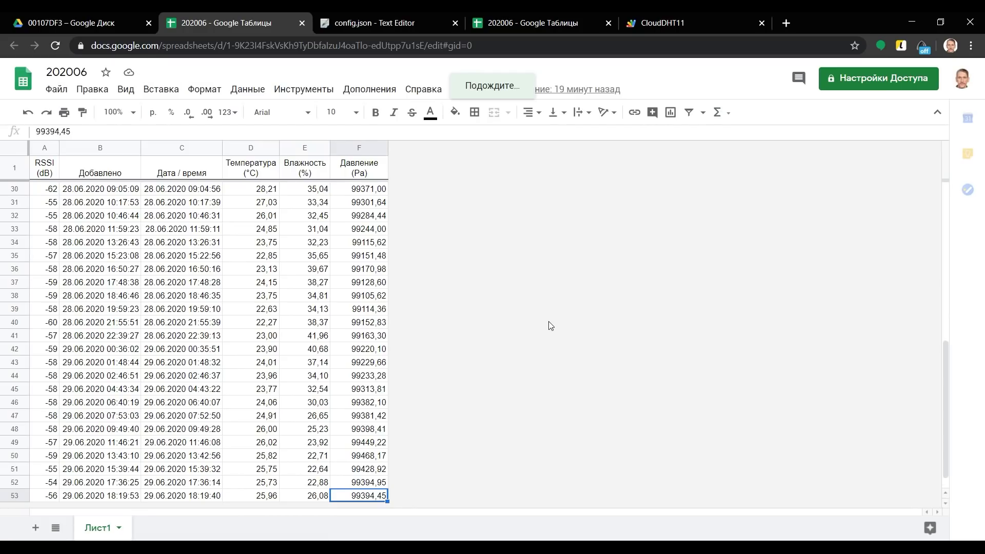
pyautogui.press('Left')
pyautogui.press('Left')
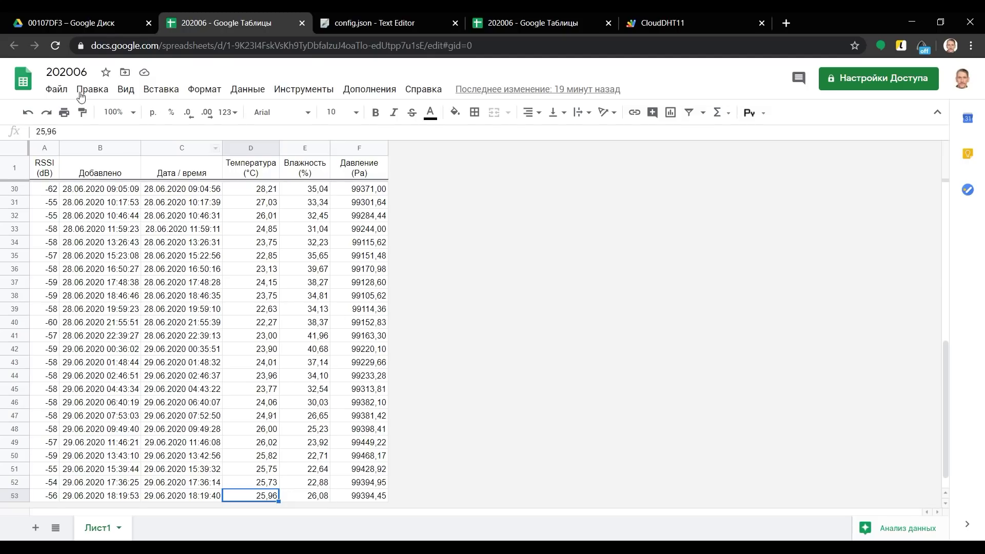
# Open the 202006 spreadsheet from CloudDHT11's 000D53CD folder and compare its measurements with the CloudBME280 spreadsheet.
pyautogui.click(94, 23)
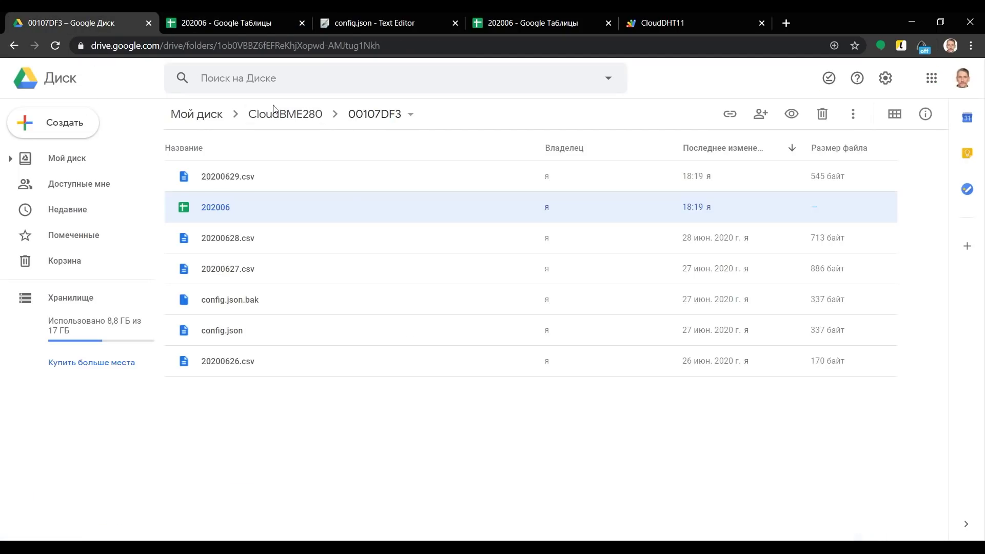
pyautogui.click(210, 114)
pyautogui.doubleClick(286, 184)
pyautogui.doubleClick(280, 179)
pyautogui.doubleClick(310, 240)
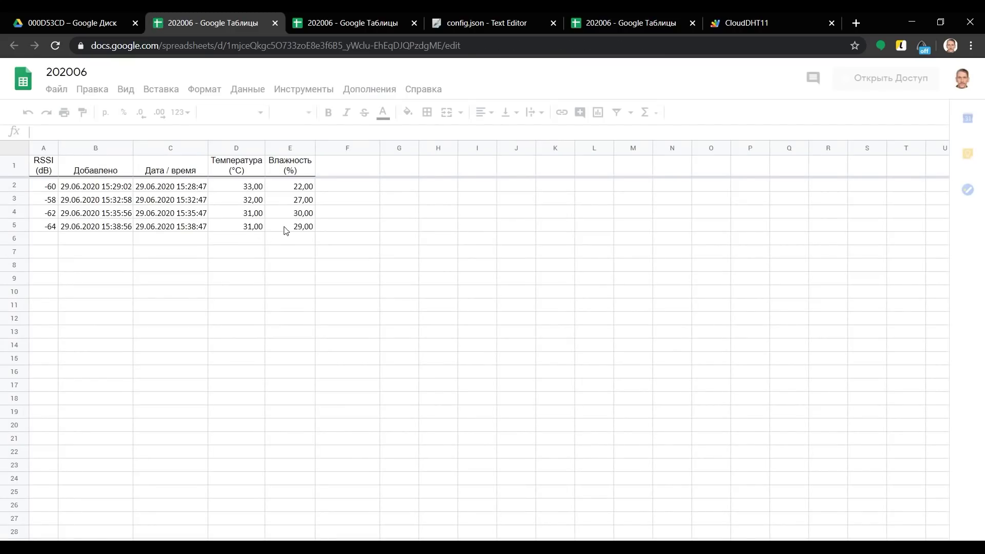
pyautogui.click(337, 20)
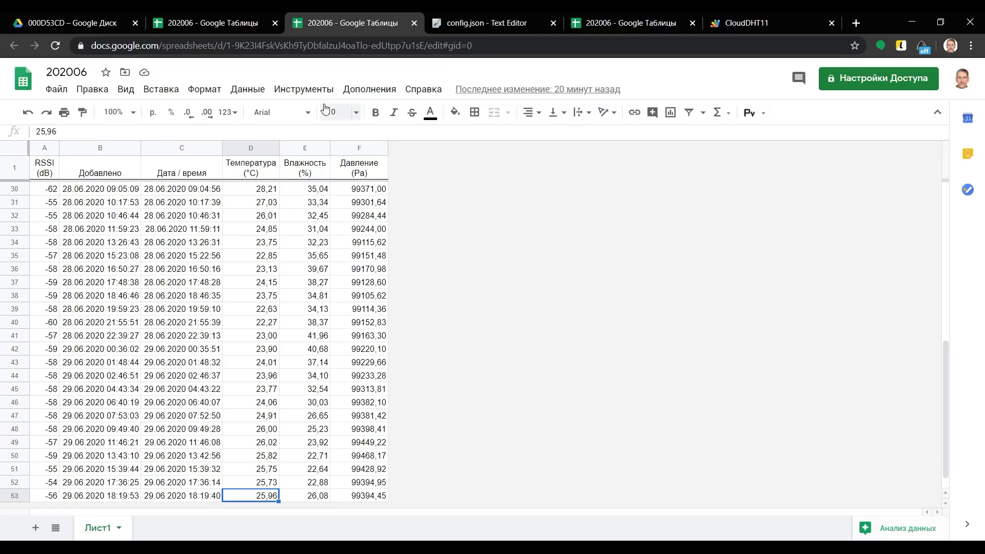
# Switch to Visual Studio Code and open the CloudDHT11 project's platformio.ini.
pyautogui.hotkey('alt', 'Tab')
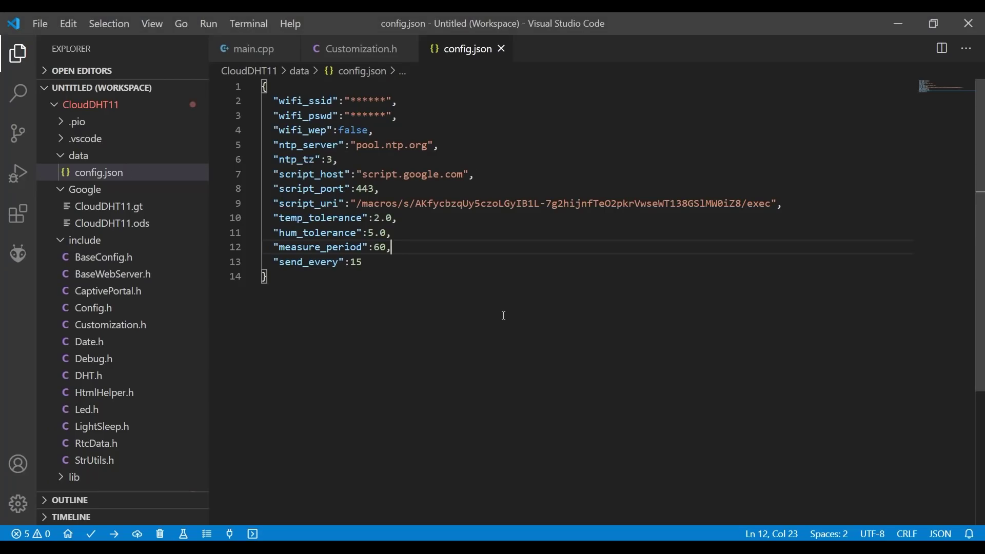
pyautogui.scroll(-5, 128, 479)
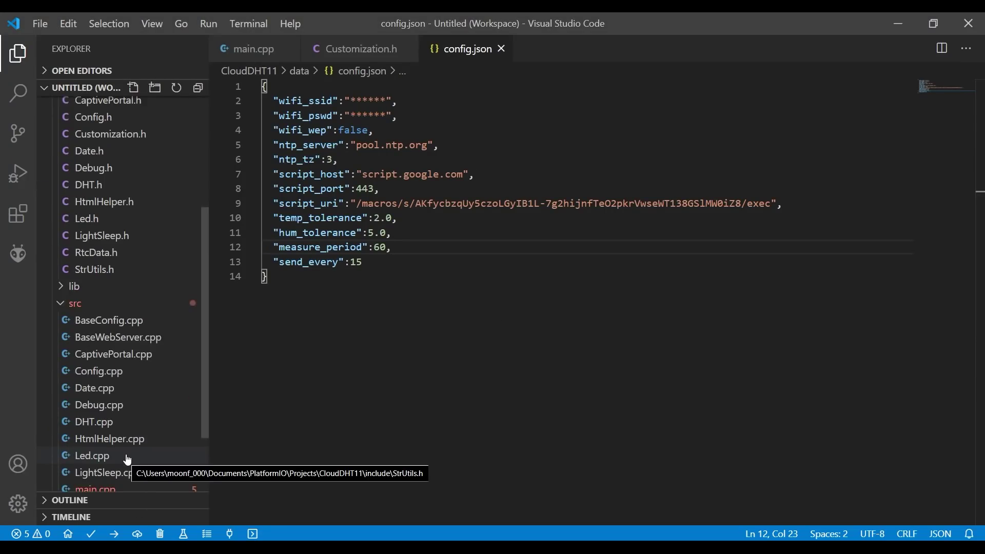
pyautogui.click(100, 472)
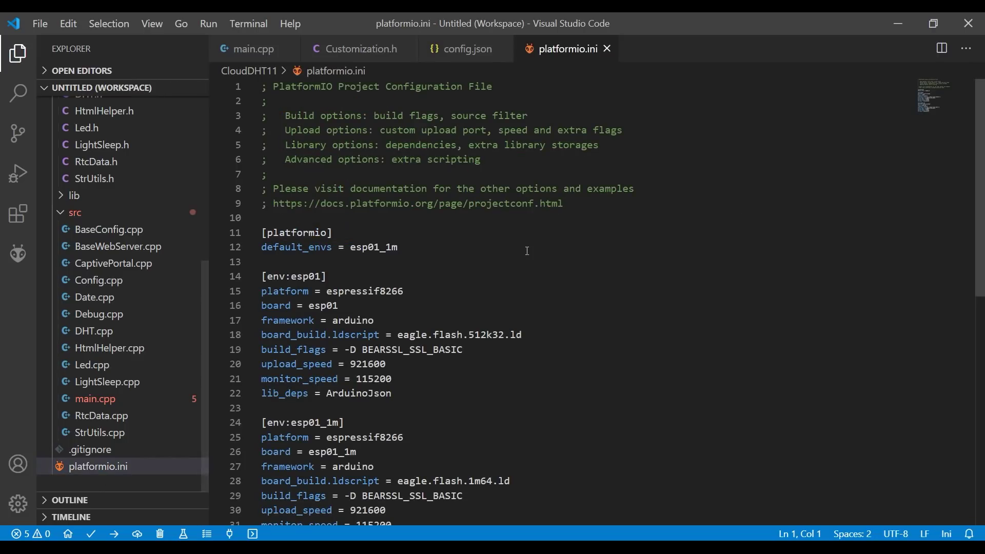
# Examine the default_envs setting and the esp01 and esp01_1m environment sections in platformio.ini.
pyautogui.click(358, 245)
pyautogui.doubleClick(358, 244)
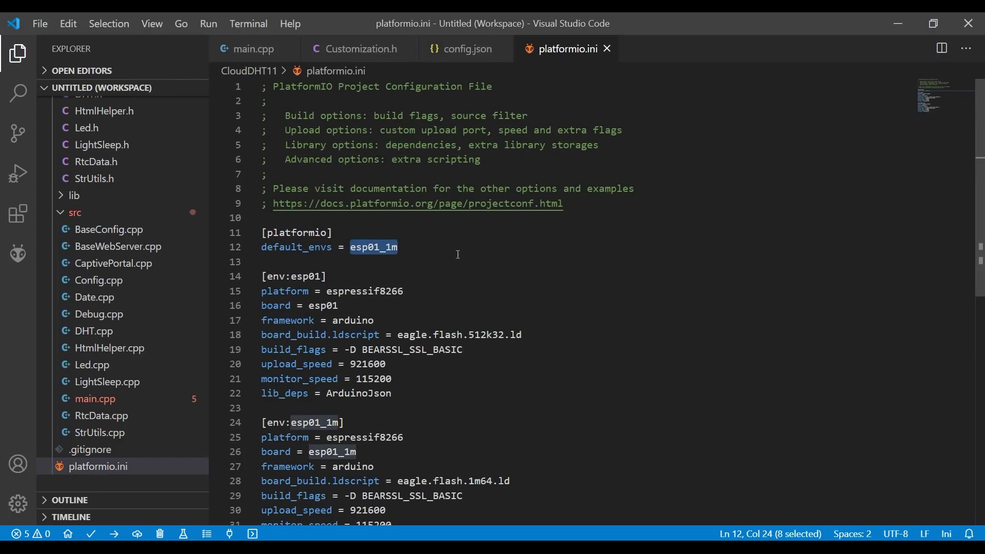
pyautogui.scroll(-2, 388, 330)
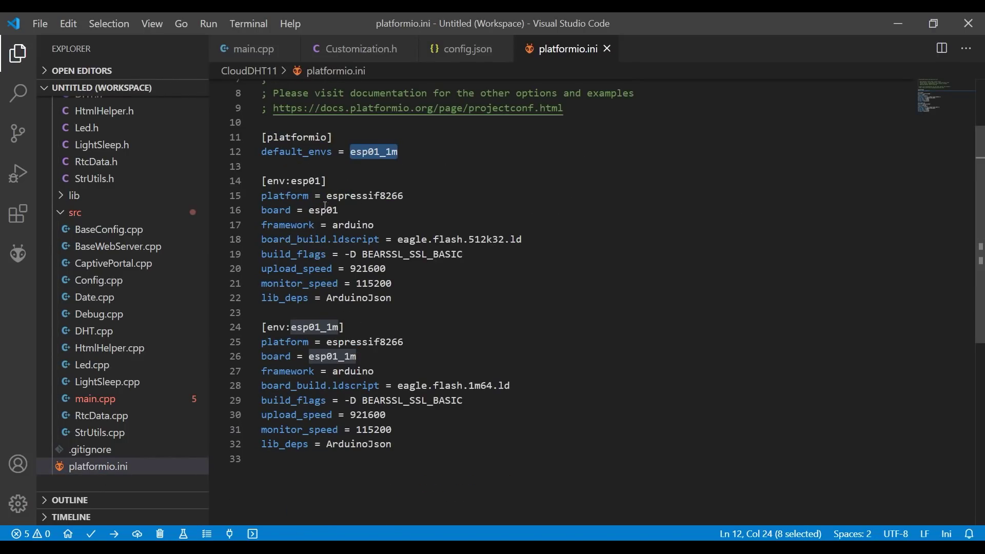
pyautogui.click(435, 158)
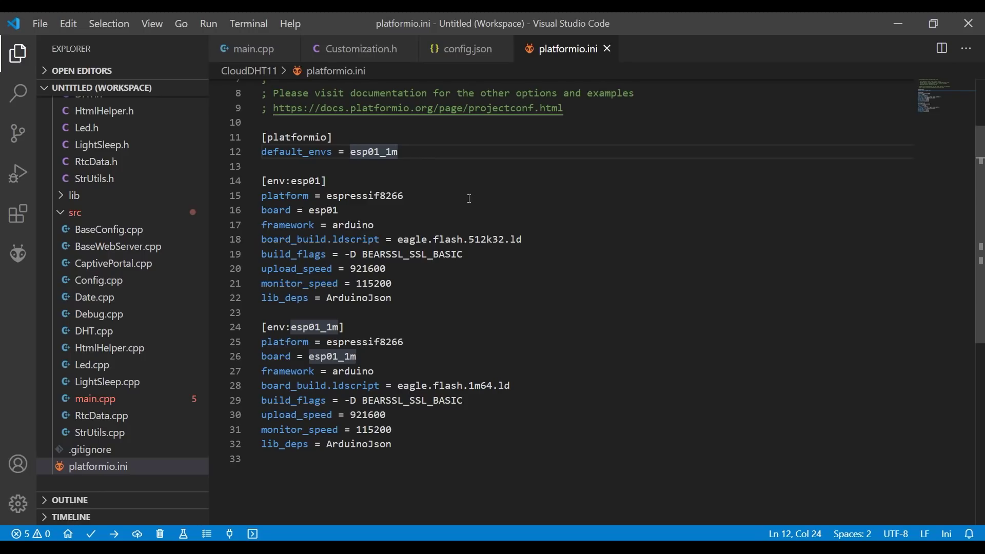
pyautogui.click(395, 166)
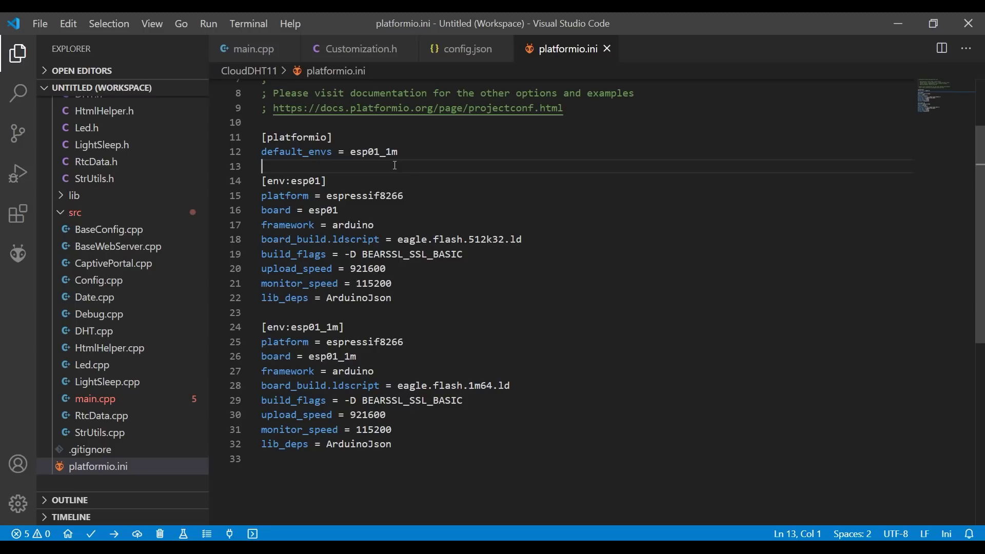